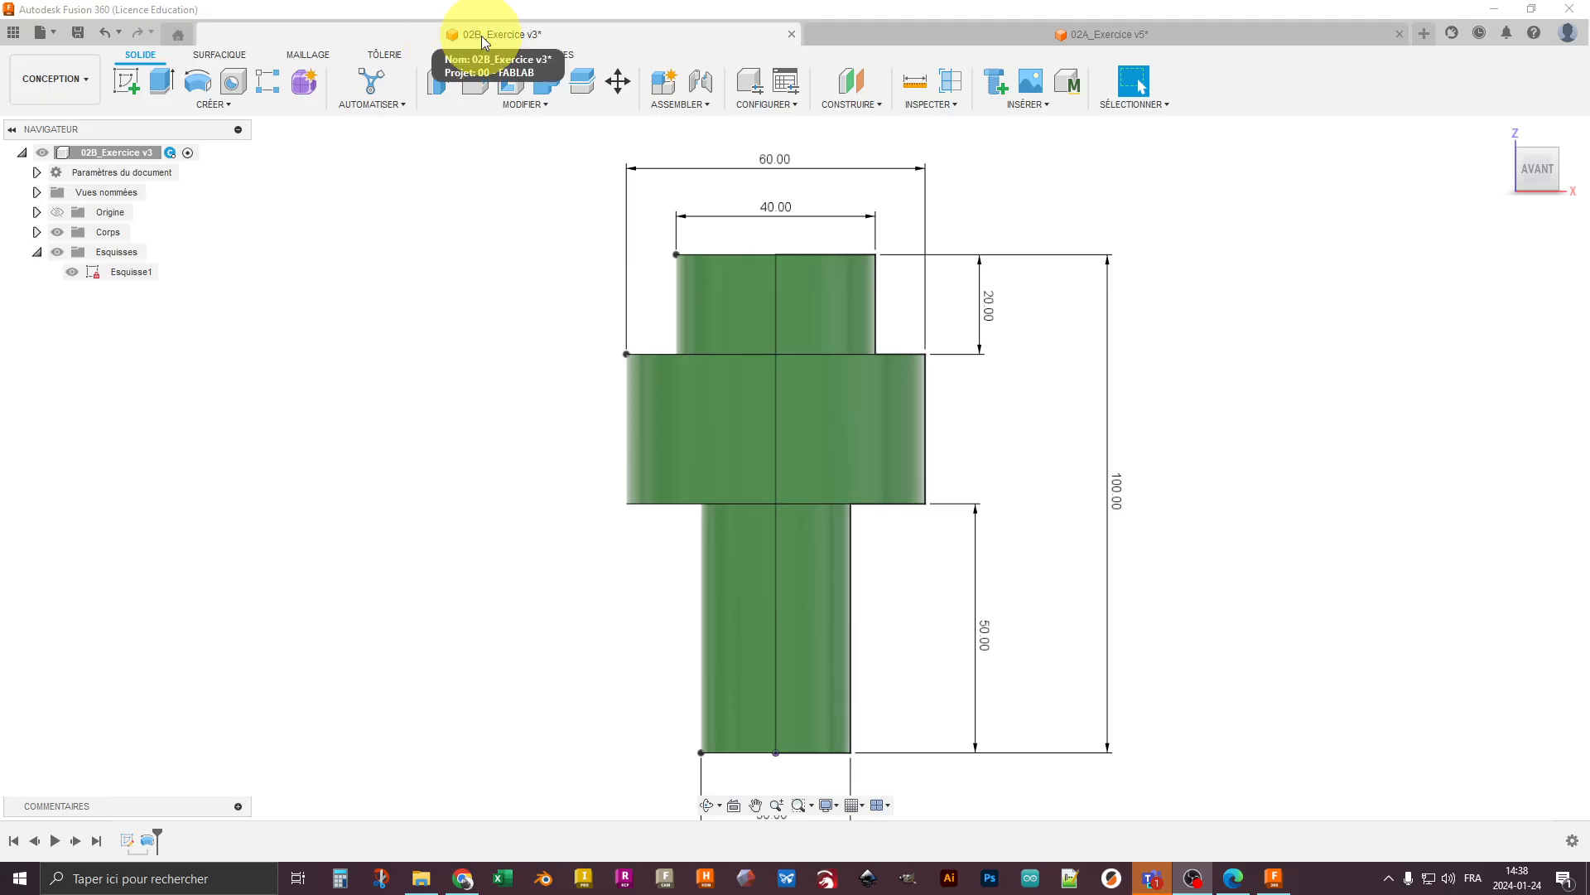
- Examine the stepped shaft and its dimensions in the 02A_Exercice design
{"action": "left_click", "coordinate": [919, 38]}
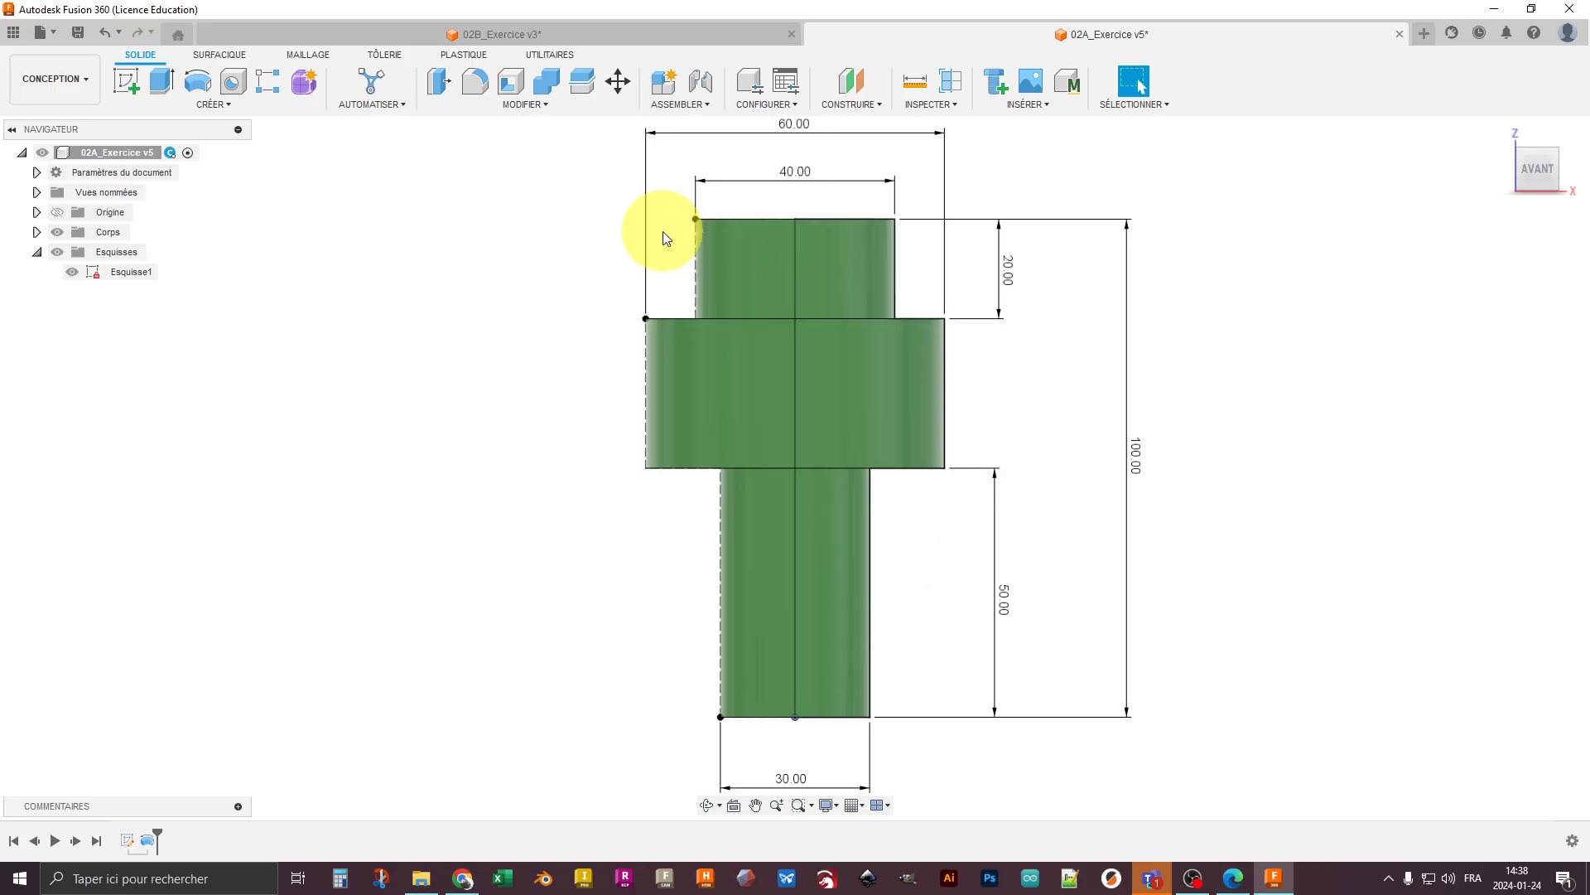
{"action": "middle_click_drag", "start_coordinate": [662, 241], "coordinate": [675, 256]}
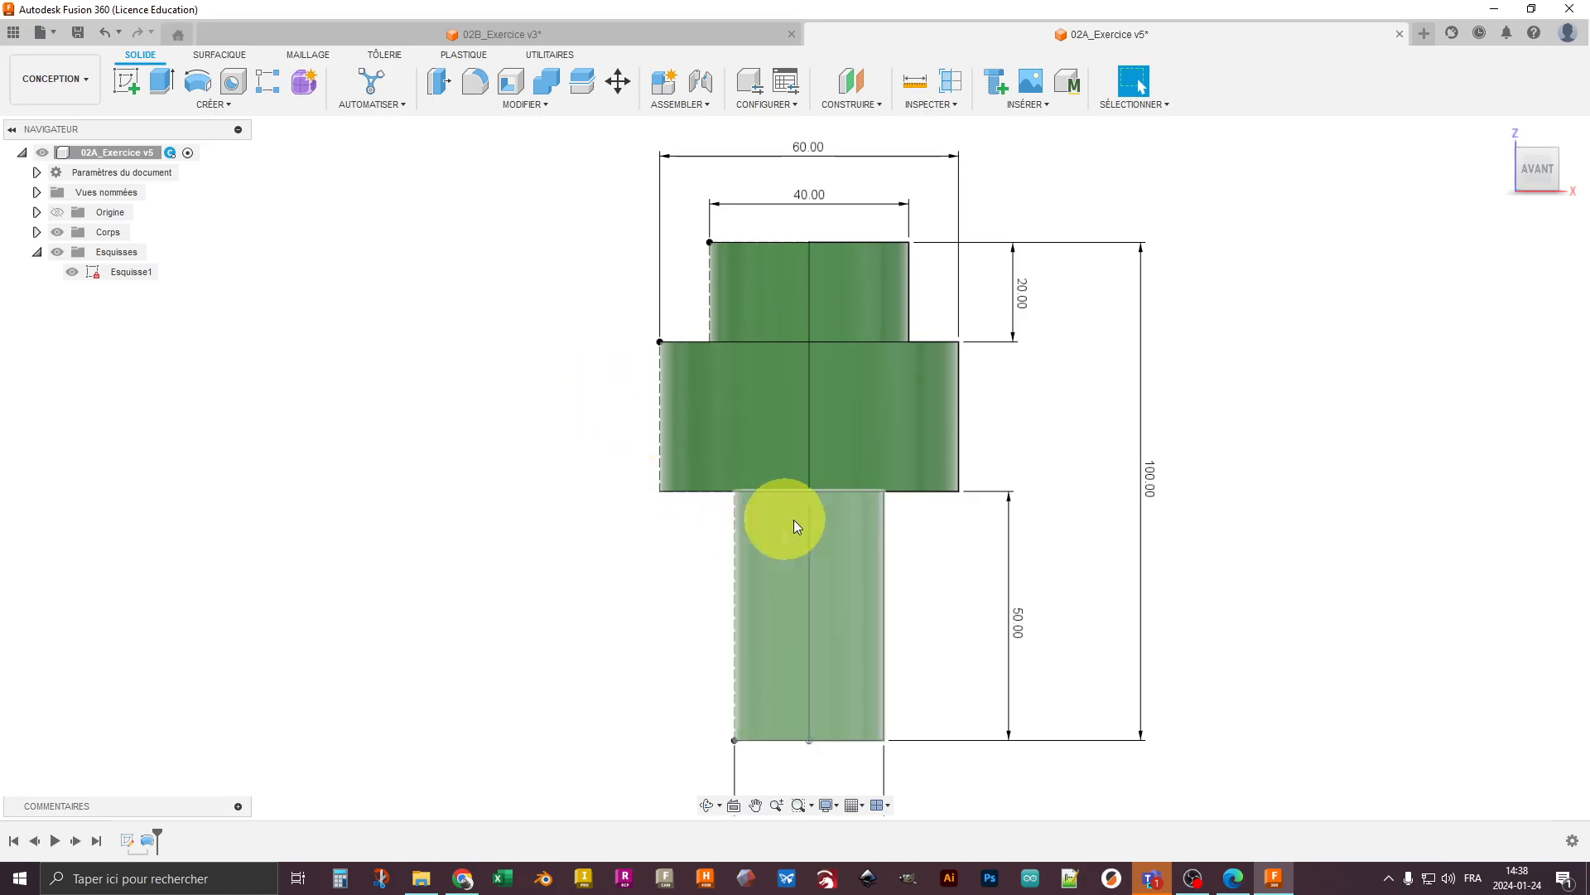
{"action": "mouse_move", "coordinate": [703, 582]}
{"action": "middle_mouse_down"}
{"action": "mouse_move", "coordinate": [660, 540]}
{"action": "mouse_move", "coordinate": [674, 569]}
{"action": "middle_mouse_up"}
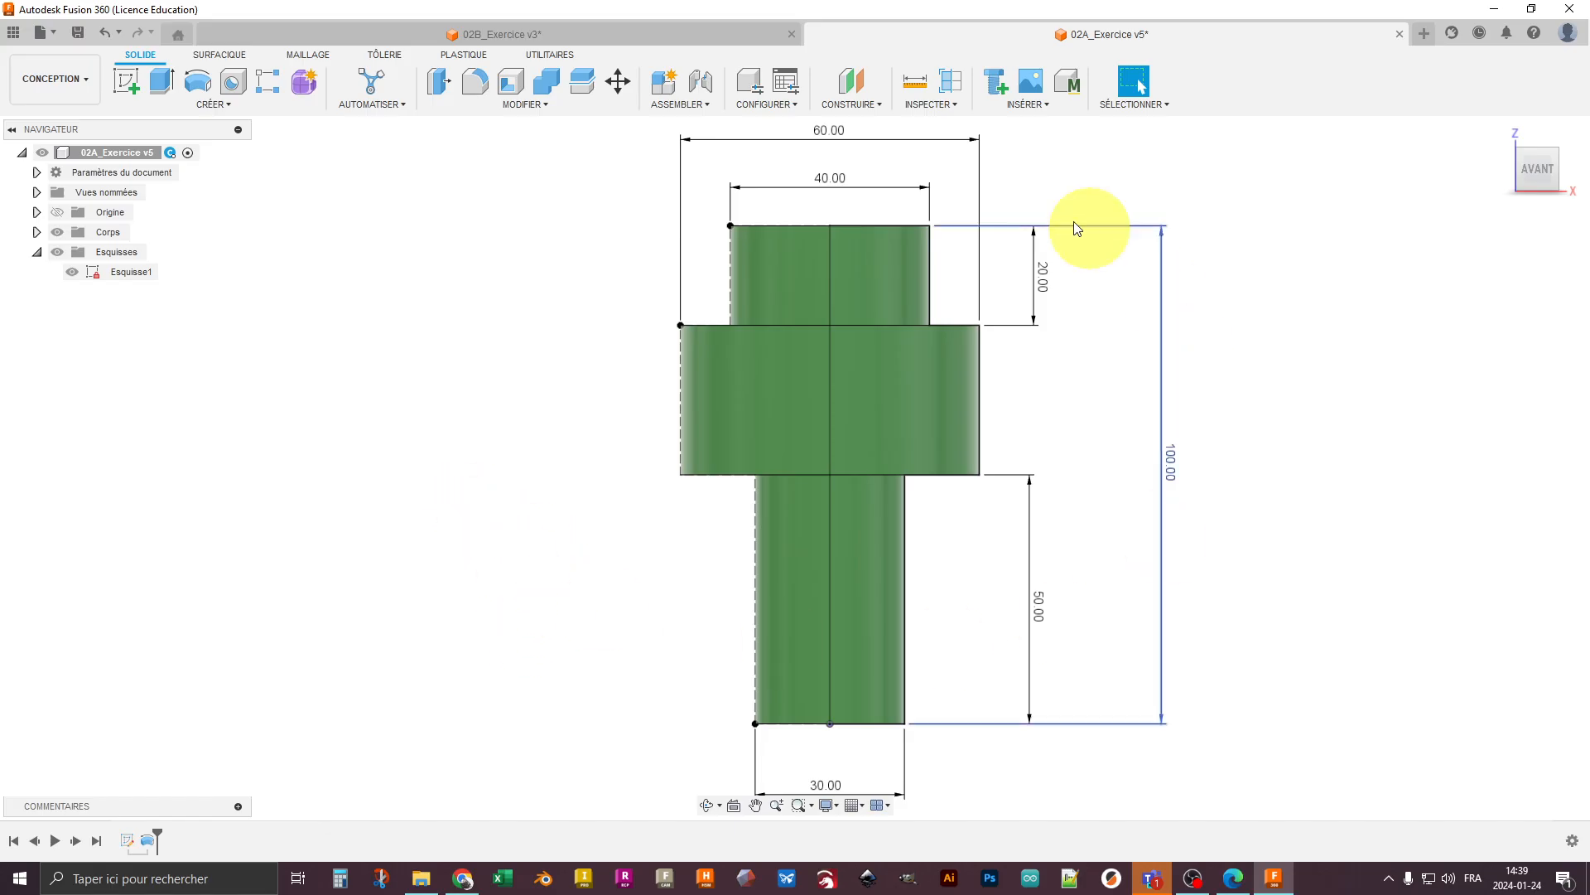
- Open the 02B_Exercice half-profile sketch, examine its symmetric points and diameter dimensions, and finish the sketch
{"action": "left_click", "coordinate": [467, 36]}
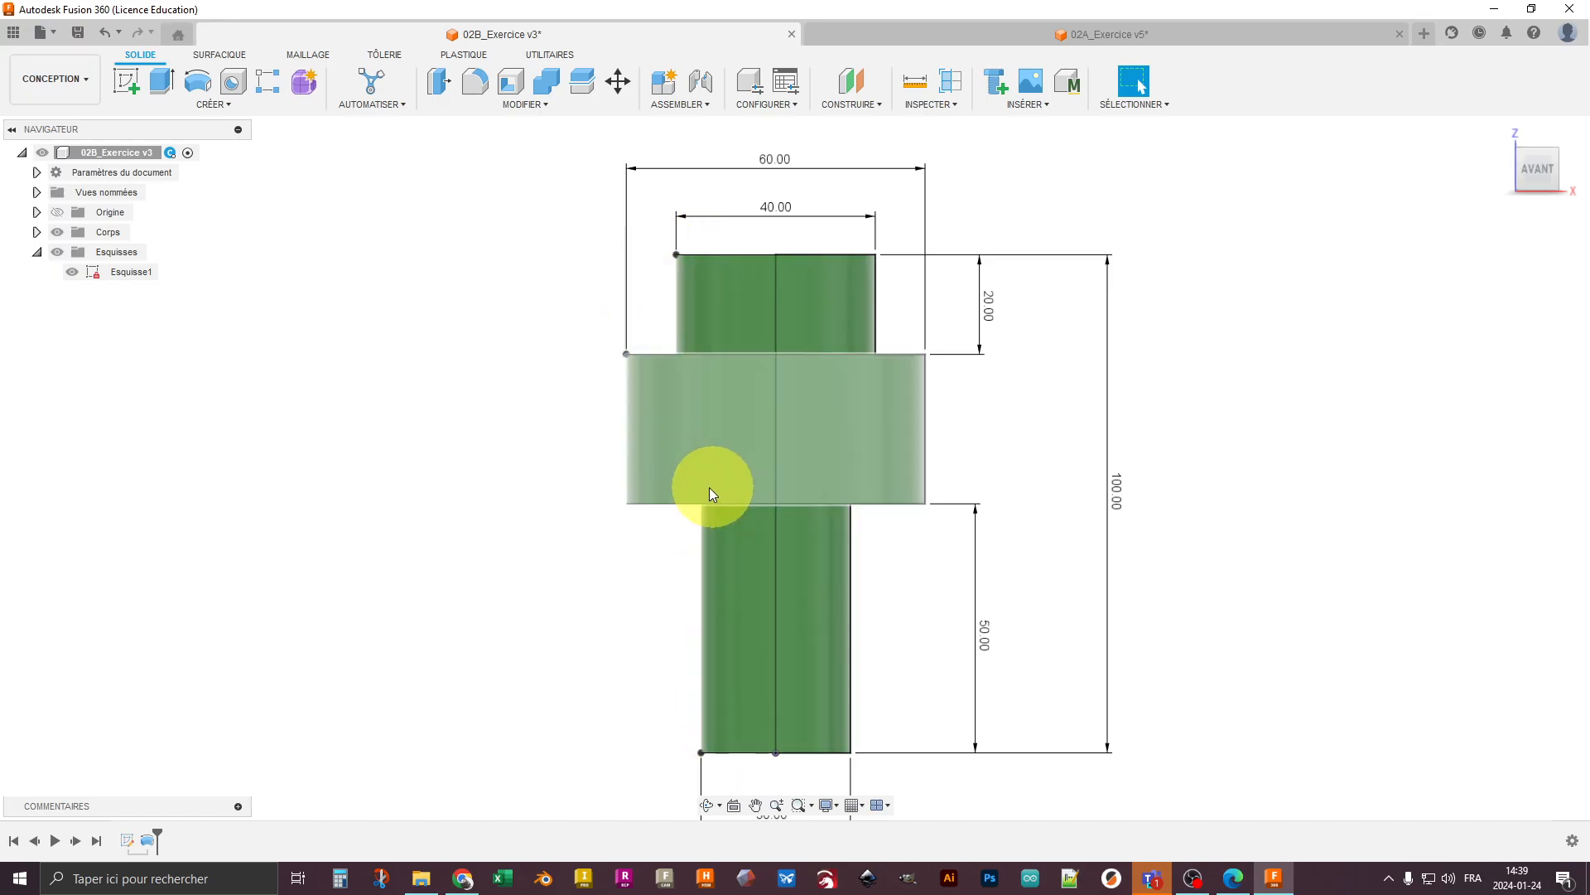
{"action": "right_click", "coordinate": [132, 839]}
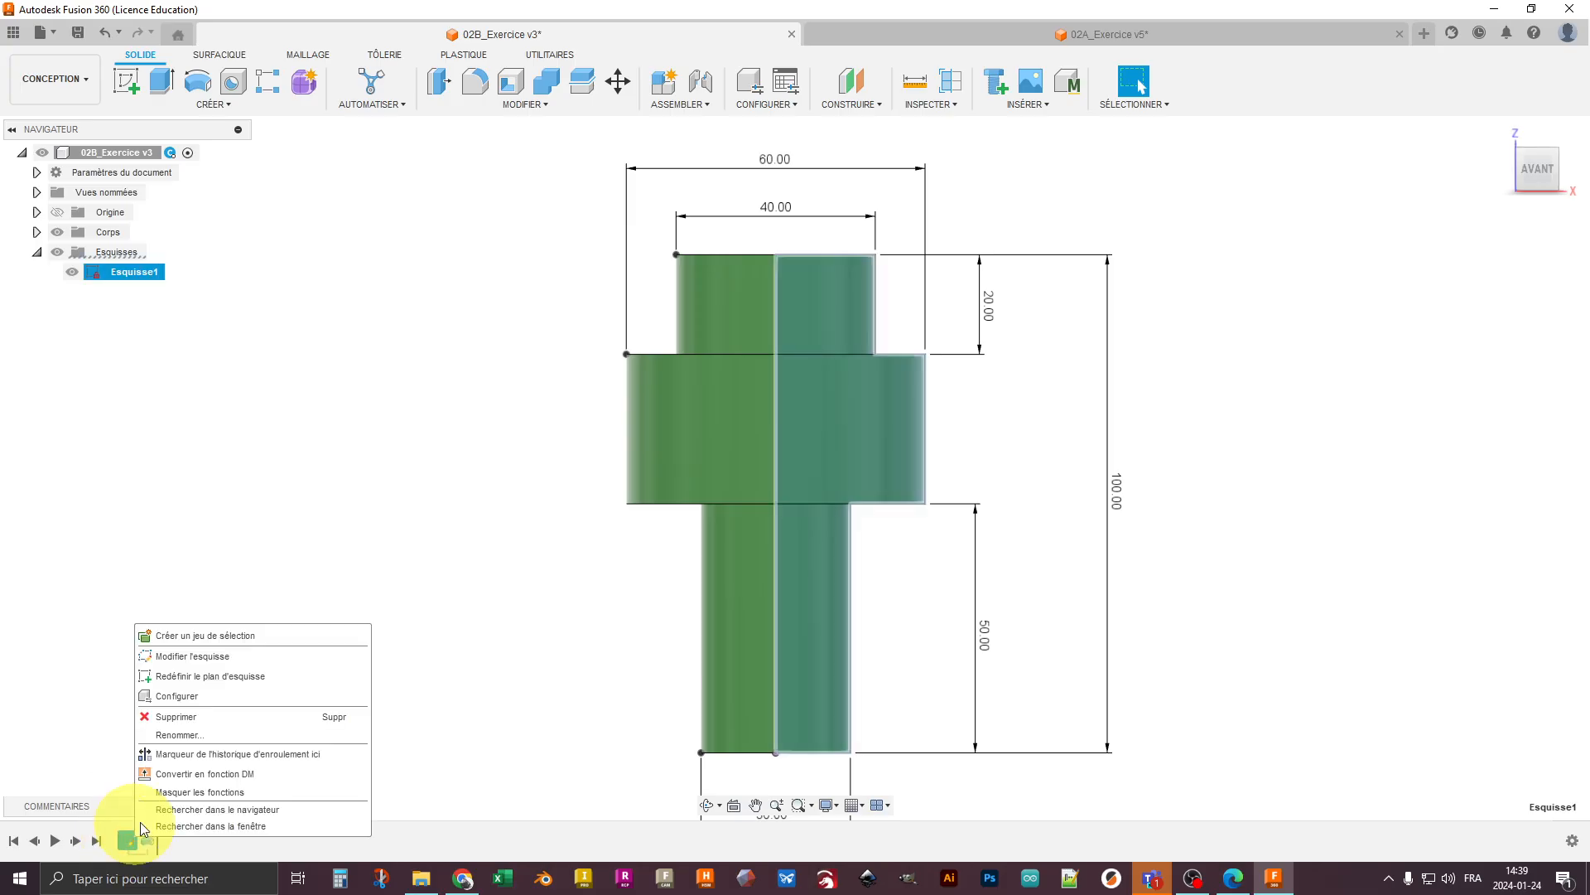
{"action": "left_click", "coordinate": [257, 658]}
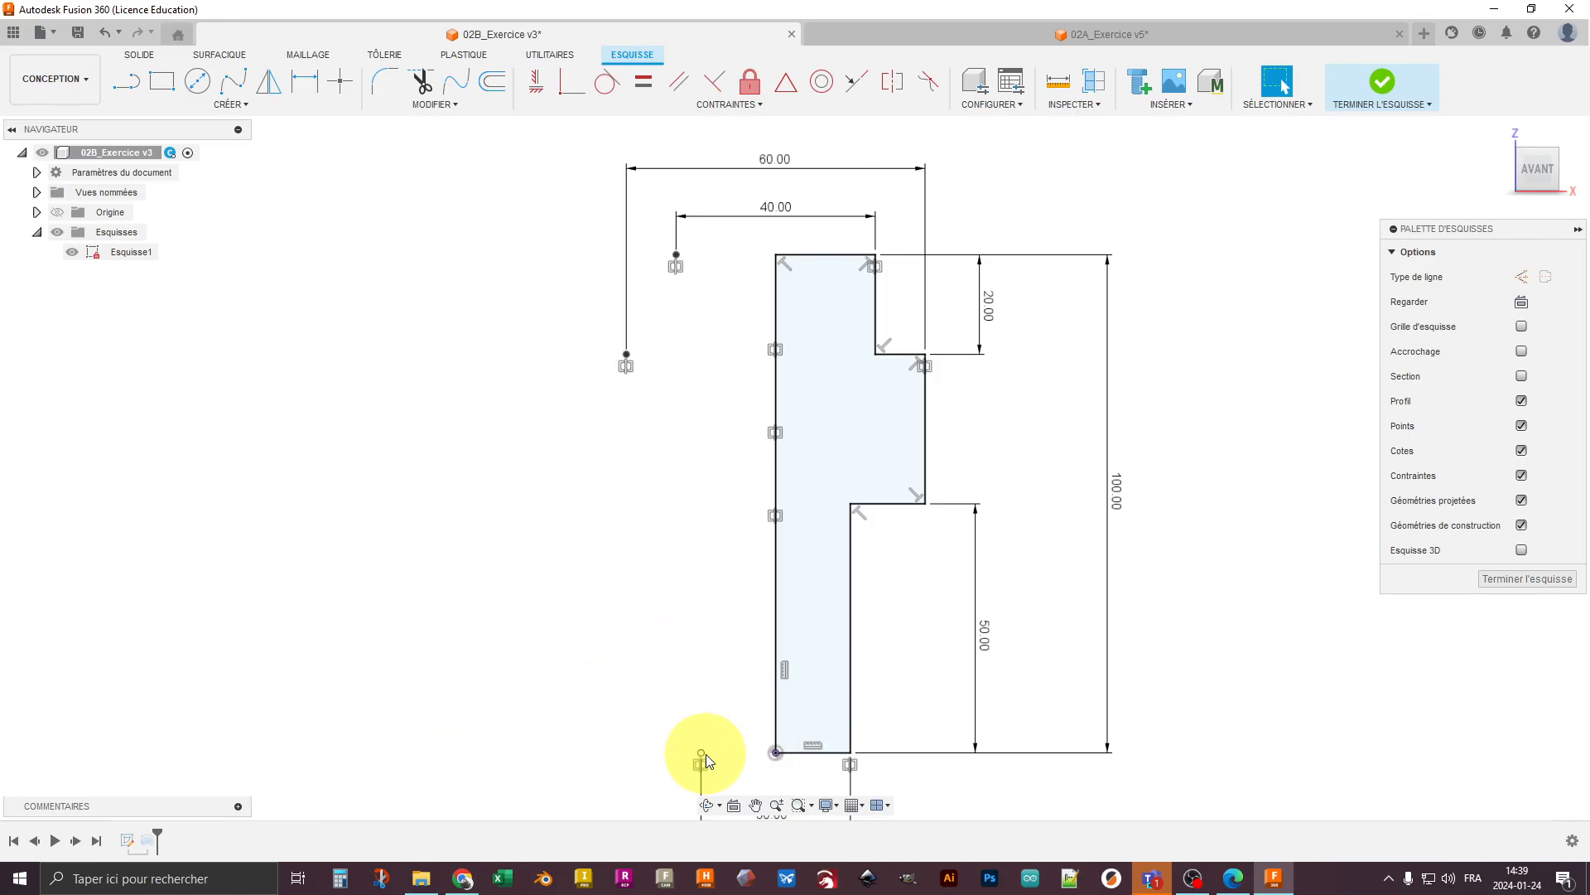
{"action": "scroll", "coordinate": [835, 735], "scroll_direction": "up", "scroll_amount": 2}
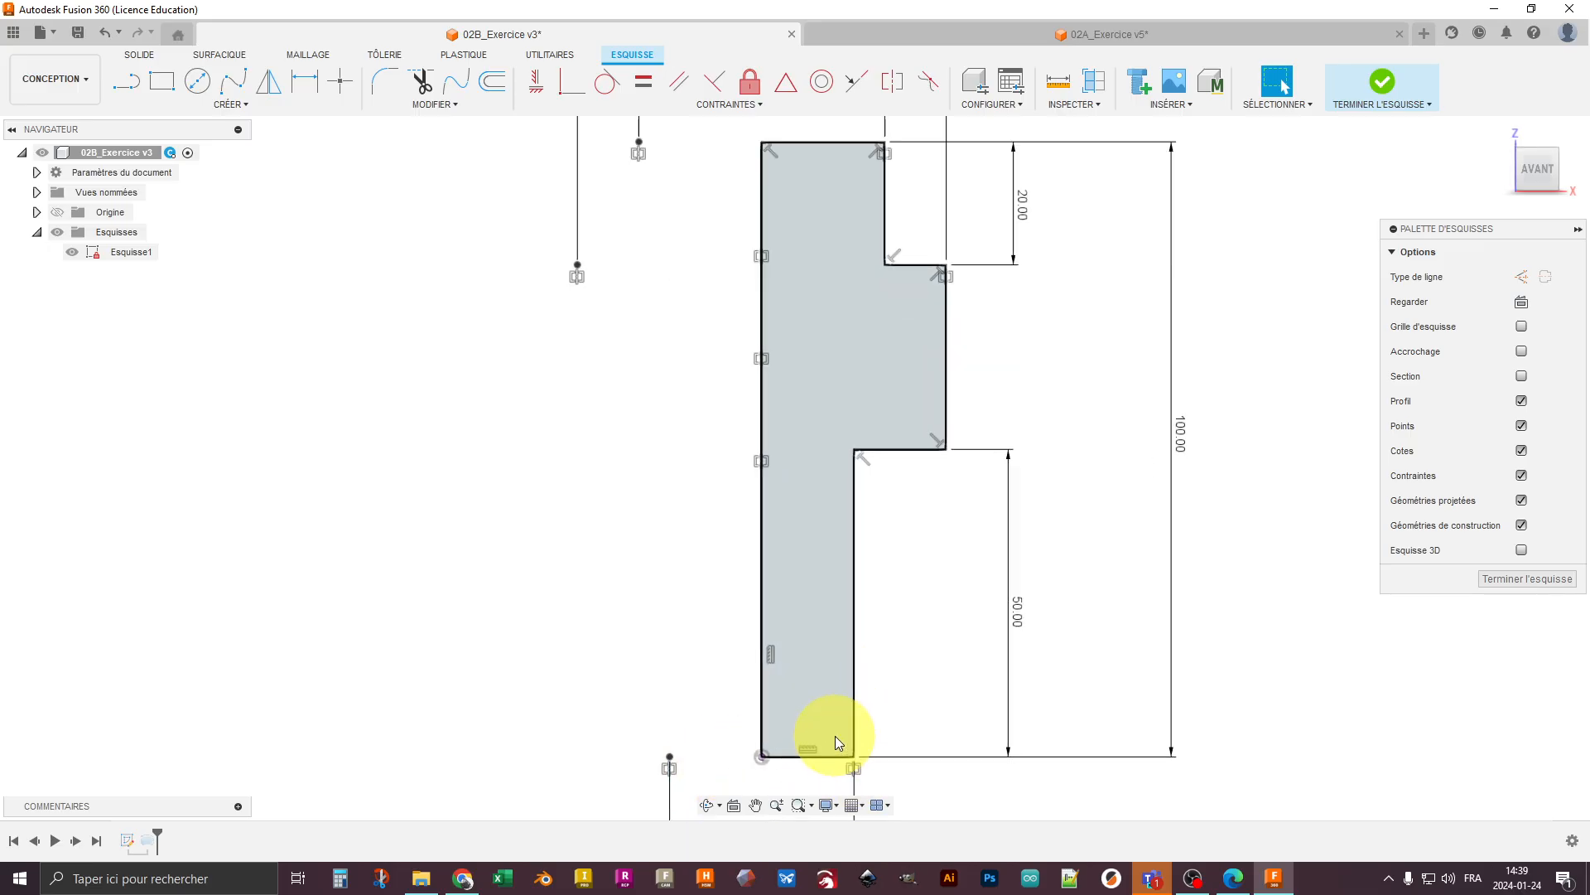
{"action": "scroll", "coordinate": [835, 735], "scroll_direction": "down", "scroll_amount": 2}
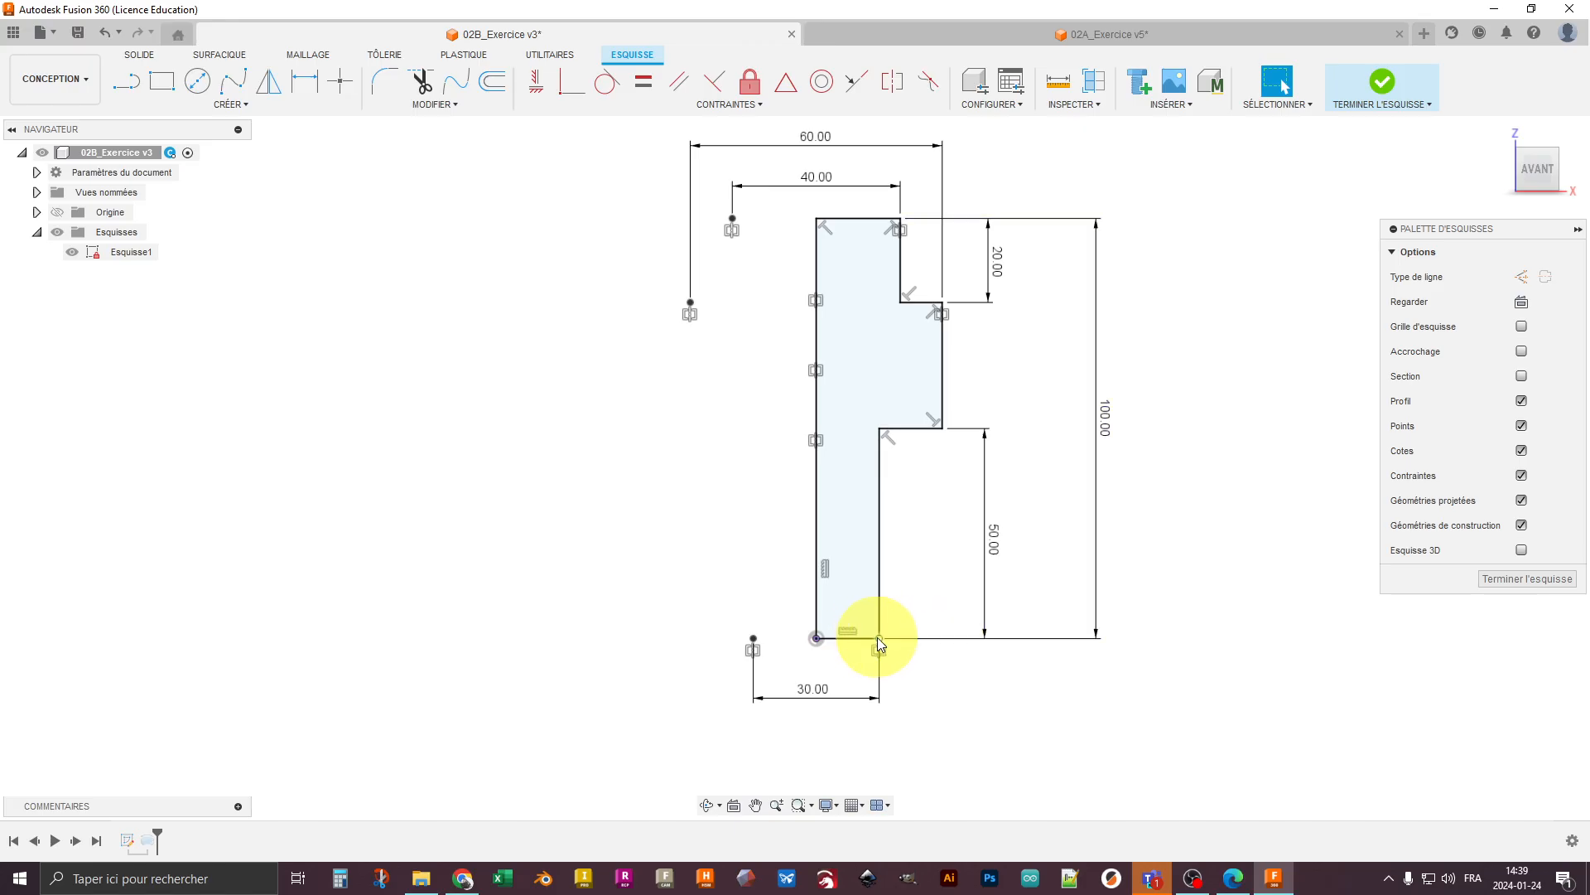
{"action": "middle_click_drag", "start_coordinate": [909, 600], "coordinate": [913, 659]}
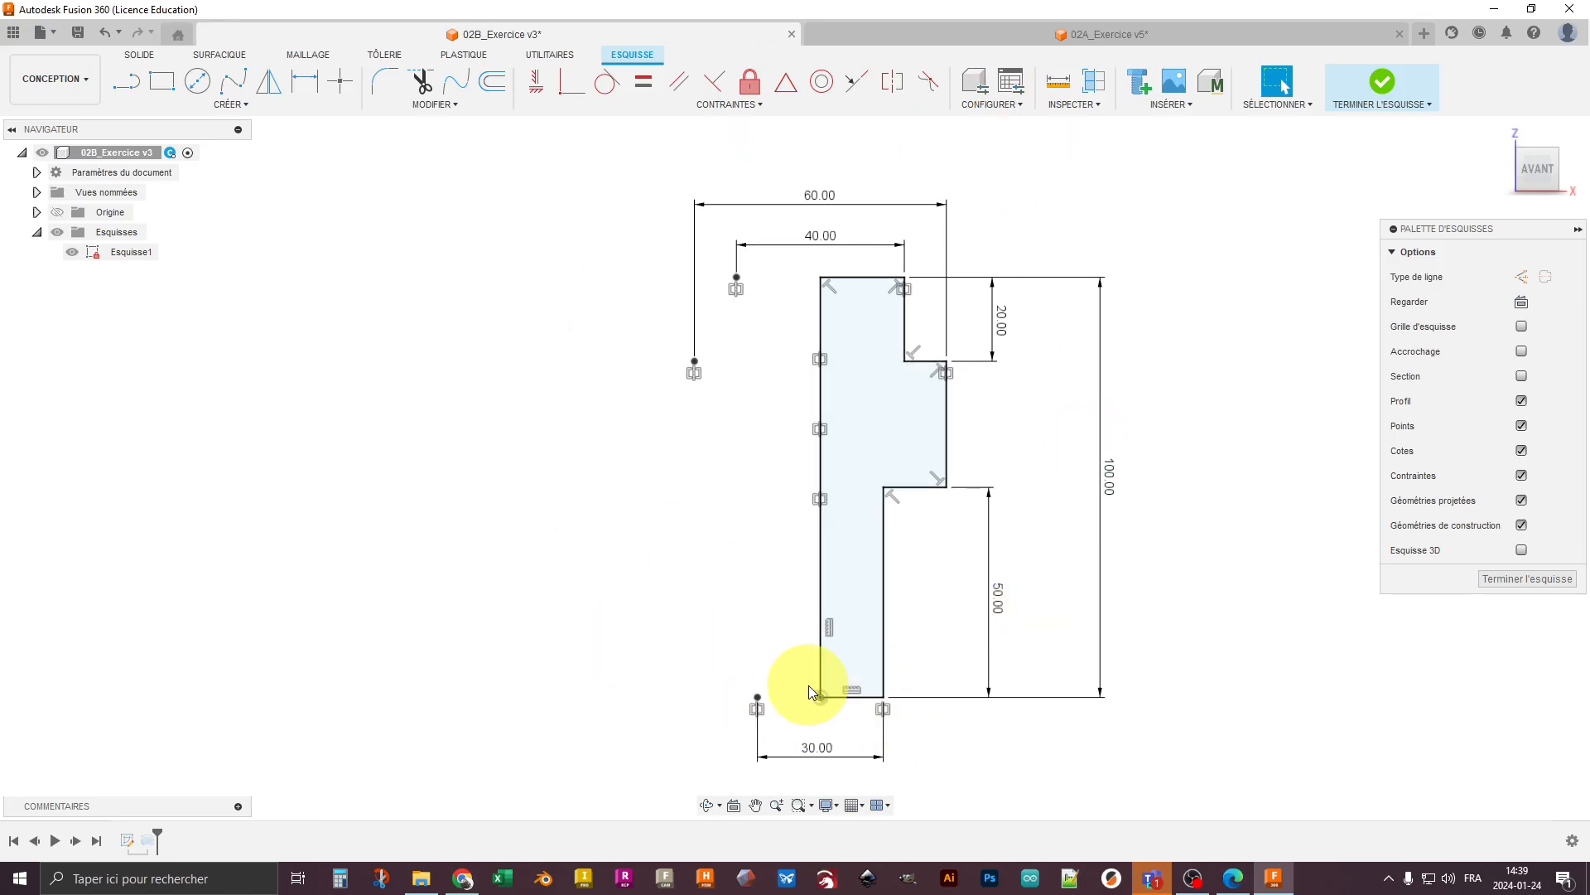
{"action": "left_click", "coordinate": [1503, 576]}
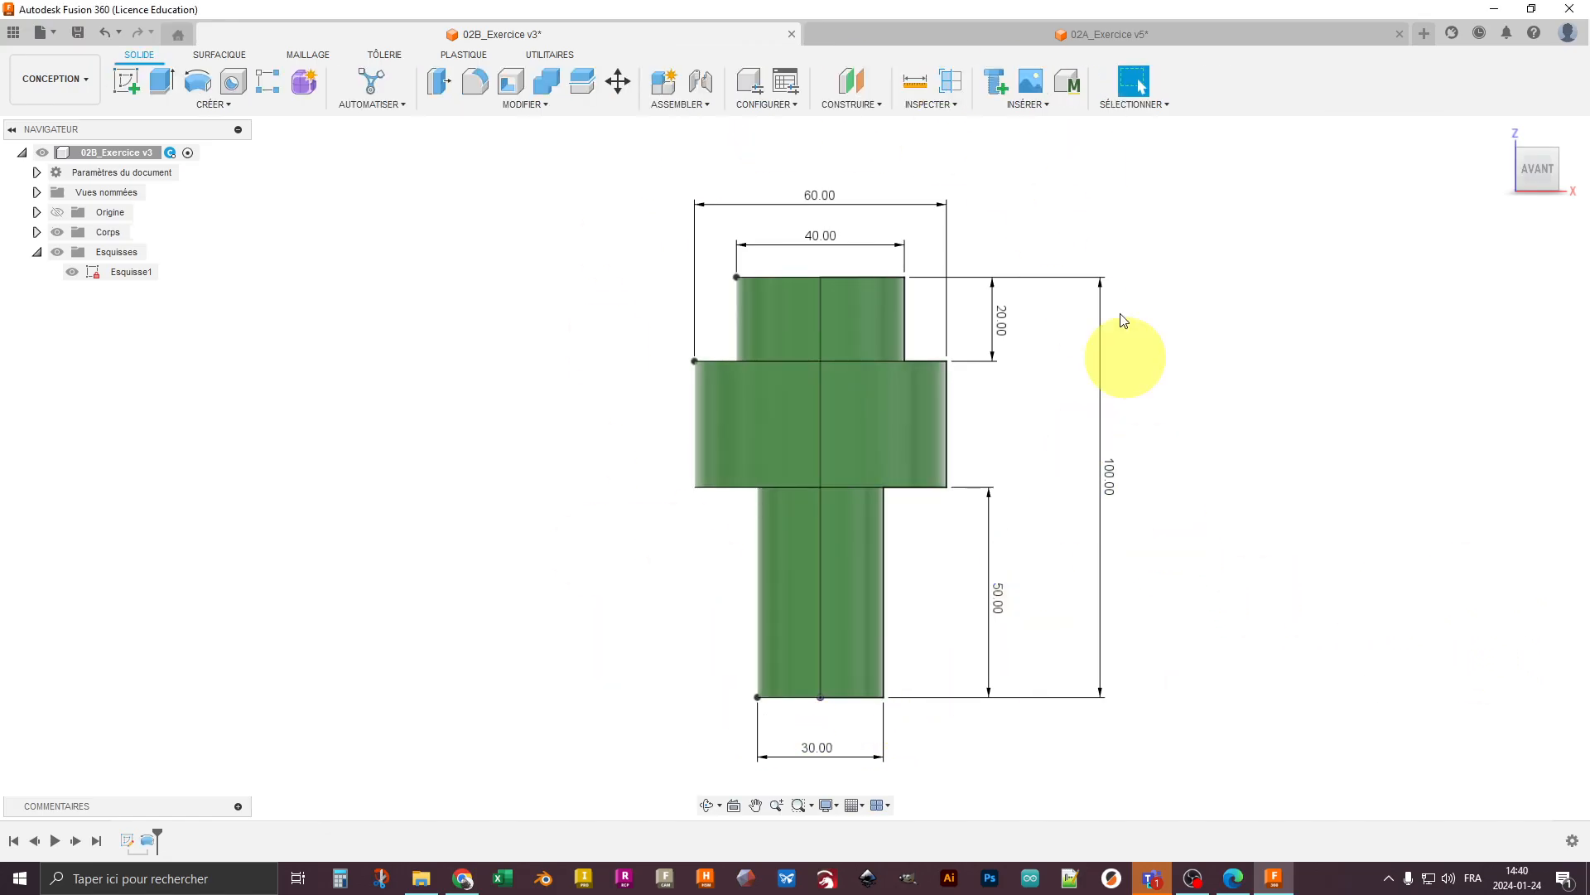
- Create a new design, show the origin geometry and start a sketch on the front XZ plane
{"action": "left_click", "coordinate": [1426, 34]}
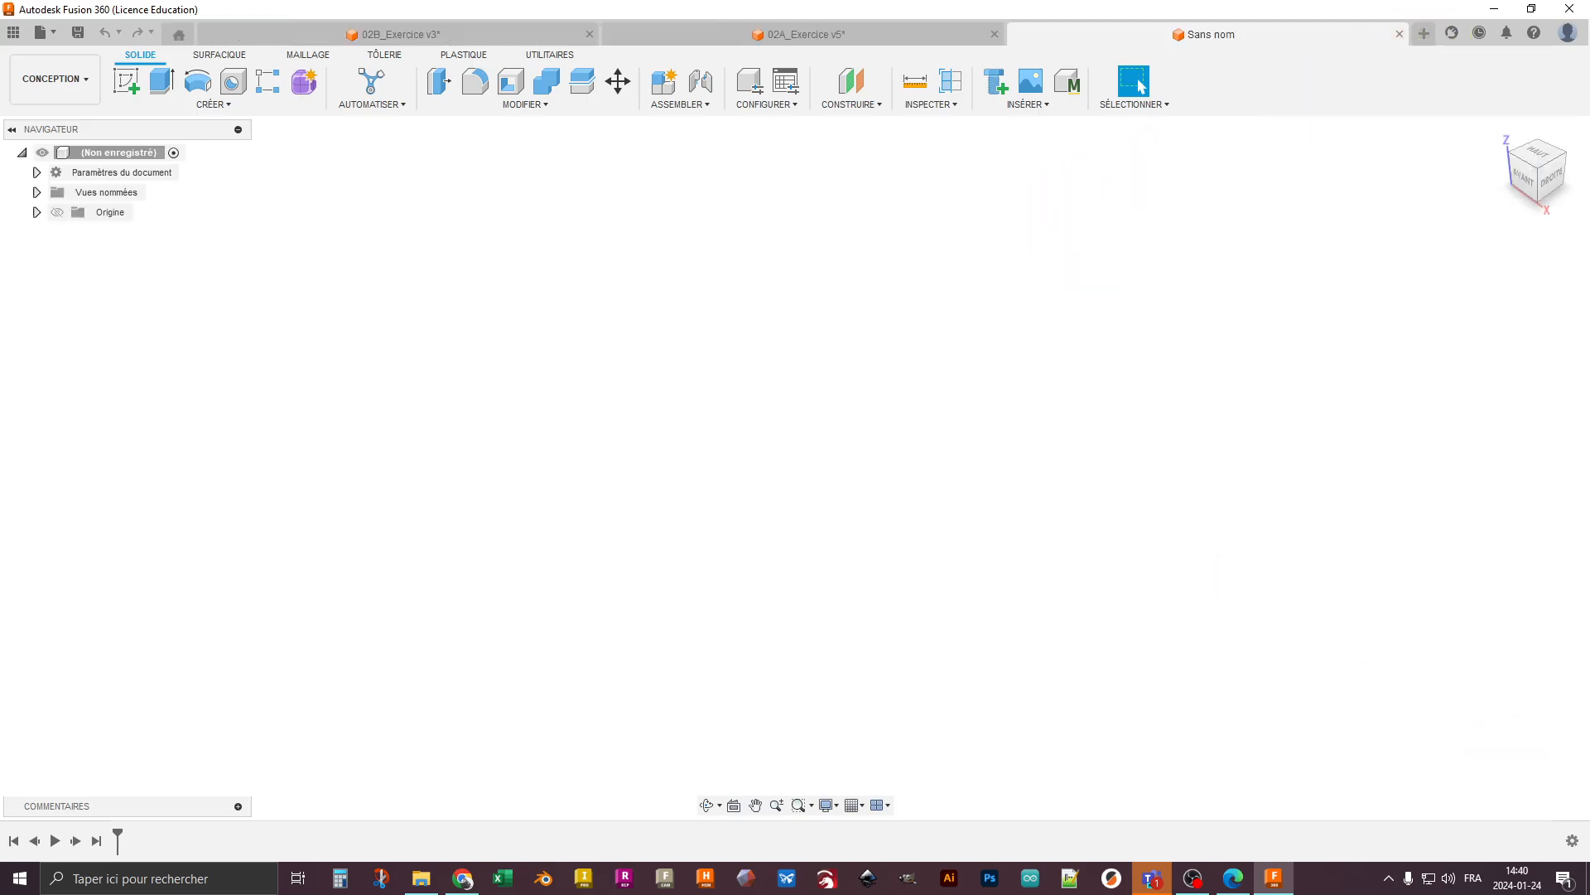
{"action": "key", "text": "super+d"}
{"action": "key", "text": "super+d"}
{"action": "key", "text": "alt+Tab"}
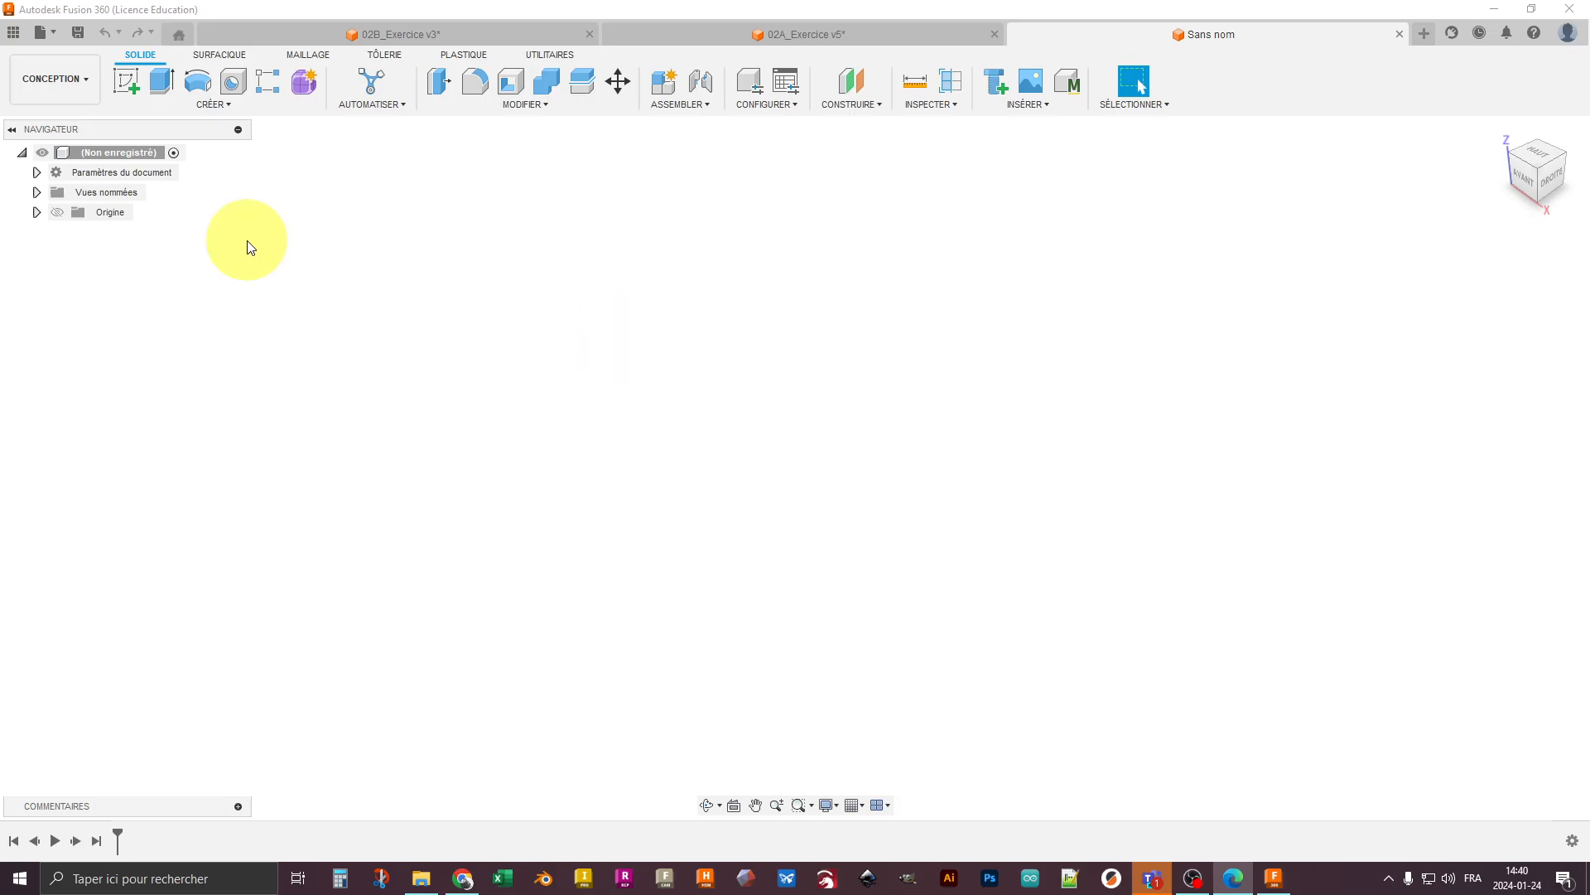
{"action": "left_click", "coordinate": [57, 212]}
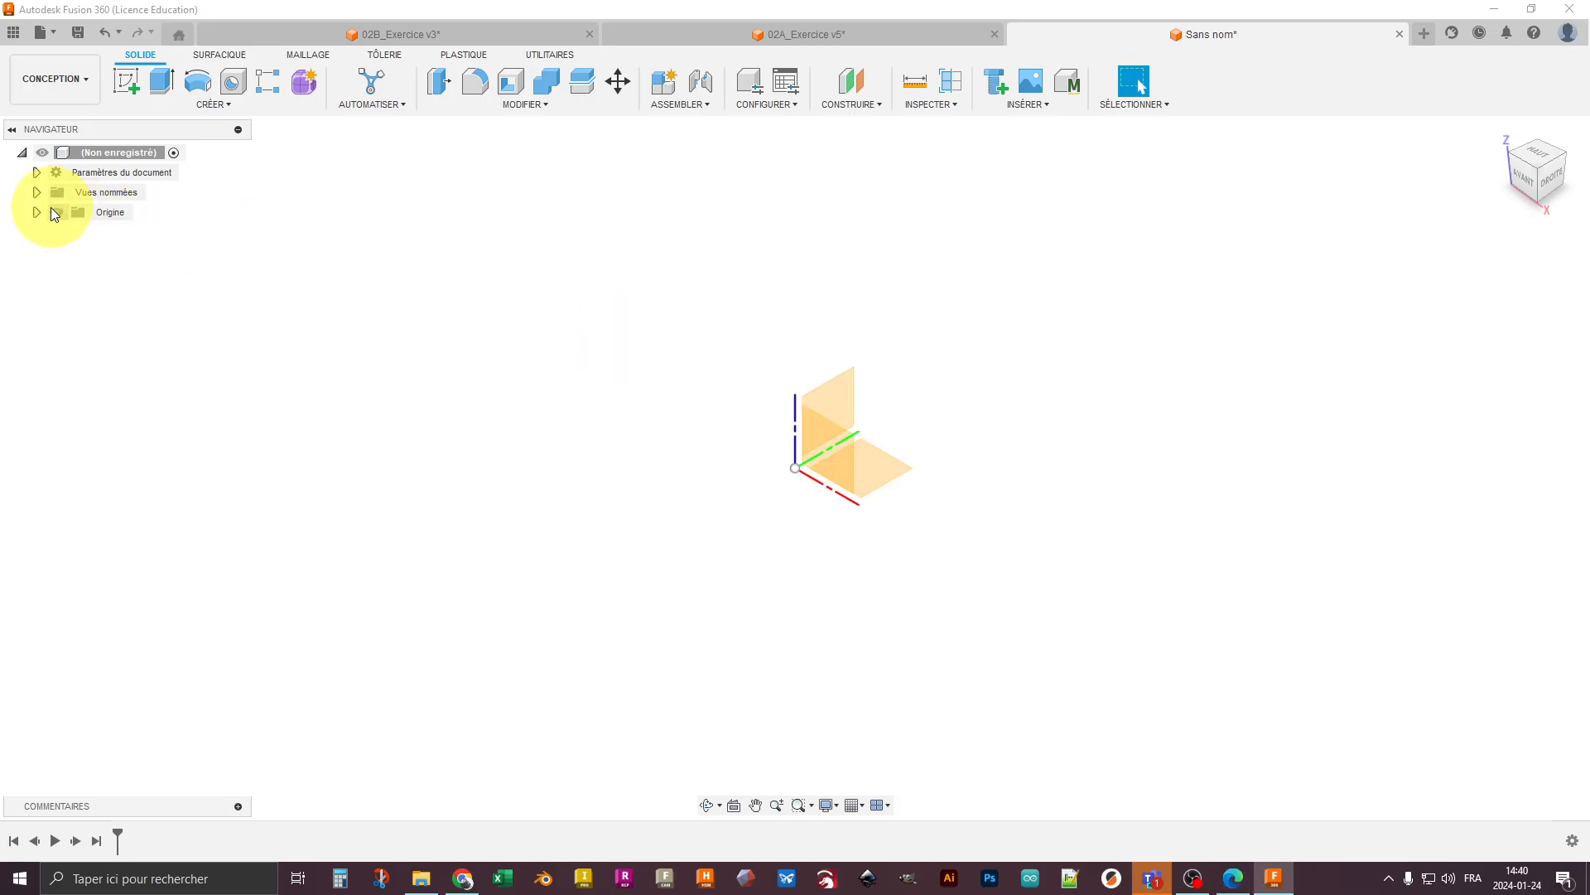
{"action": "key", "text": "r"}
{"action": "left_click", "coordinate": [838, 455]}
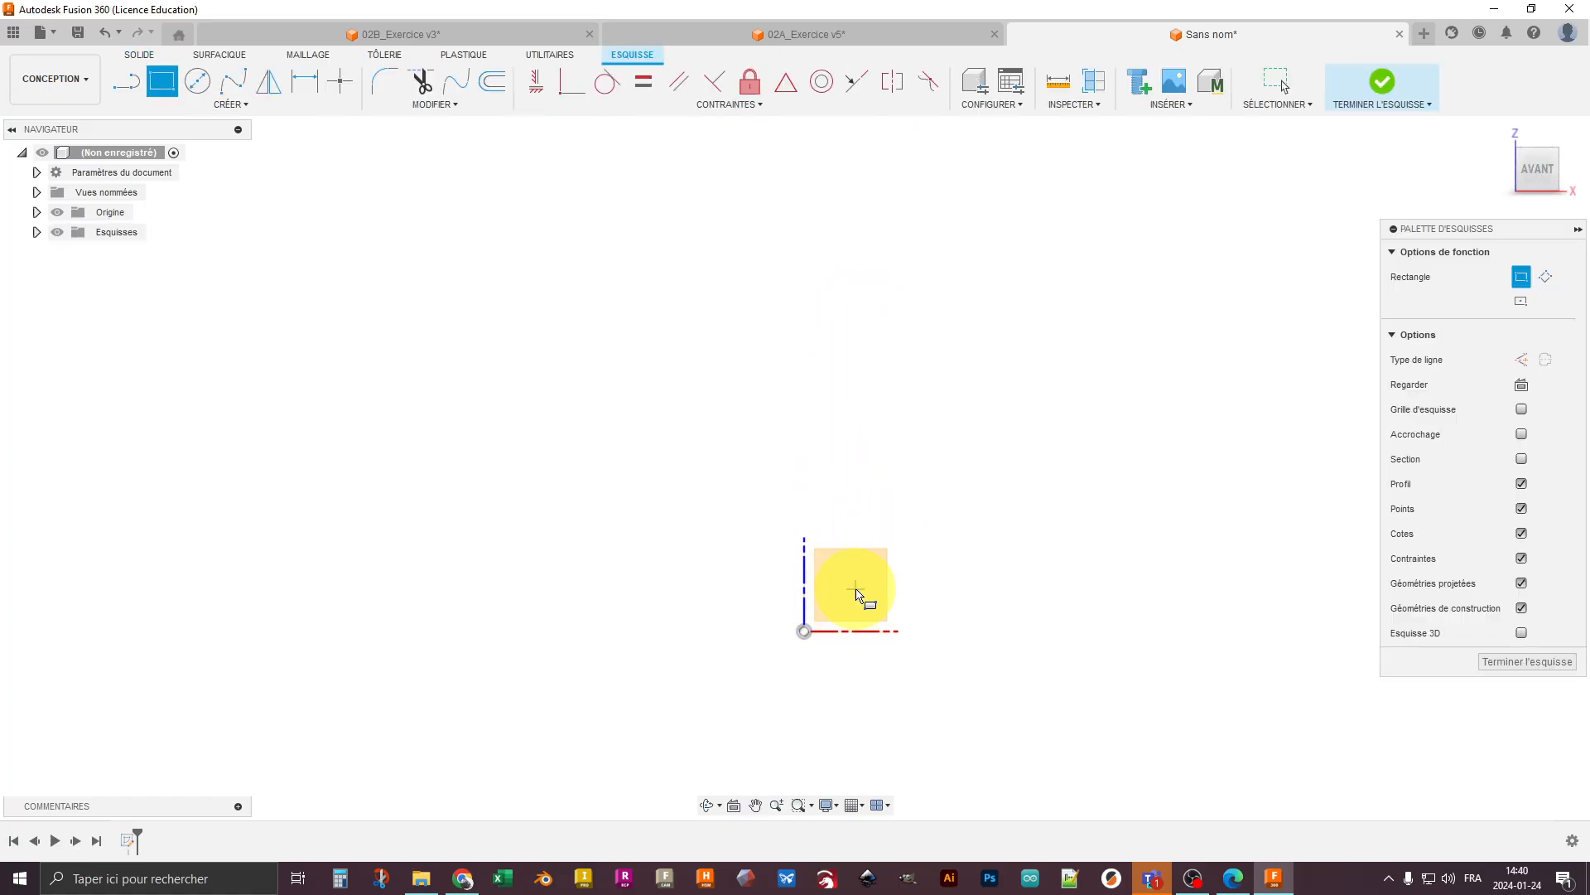
- Draw a closed stepped half-profile with lines from the origin, with a top edge about 27 mm wide and a wider collar below it
{"action": "key", "text": "l"}
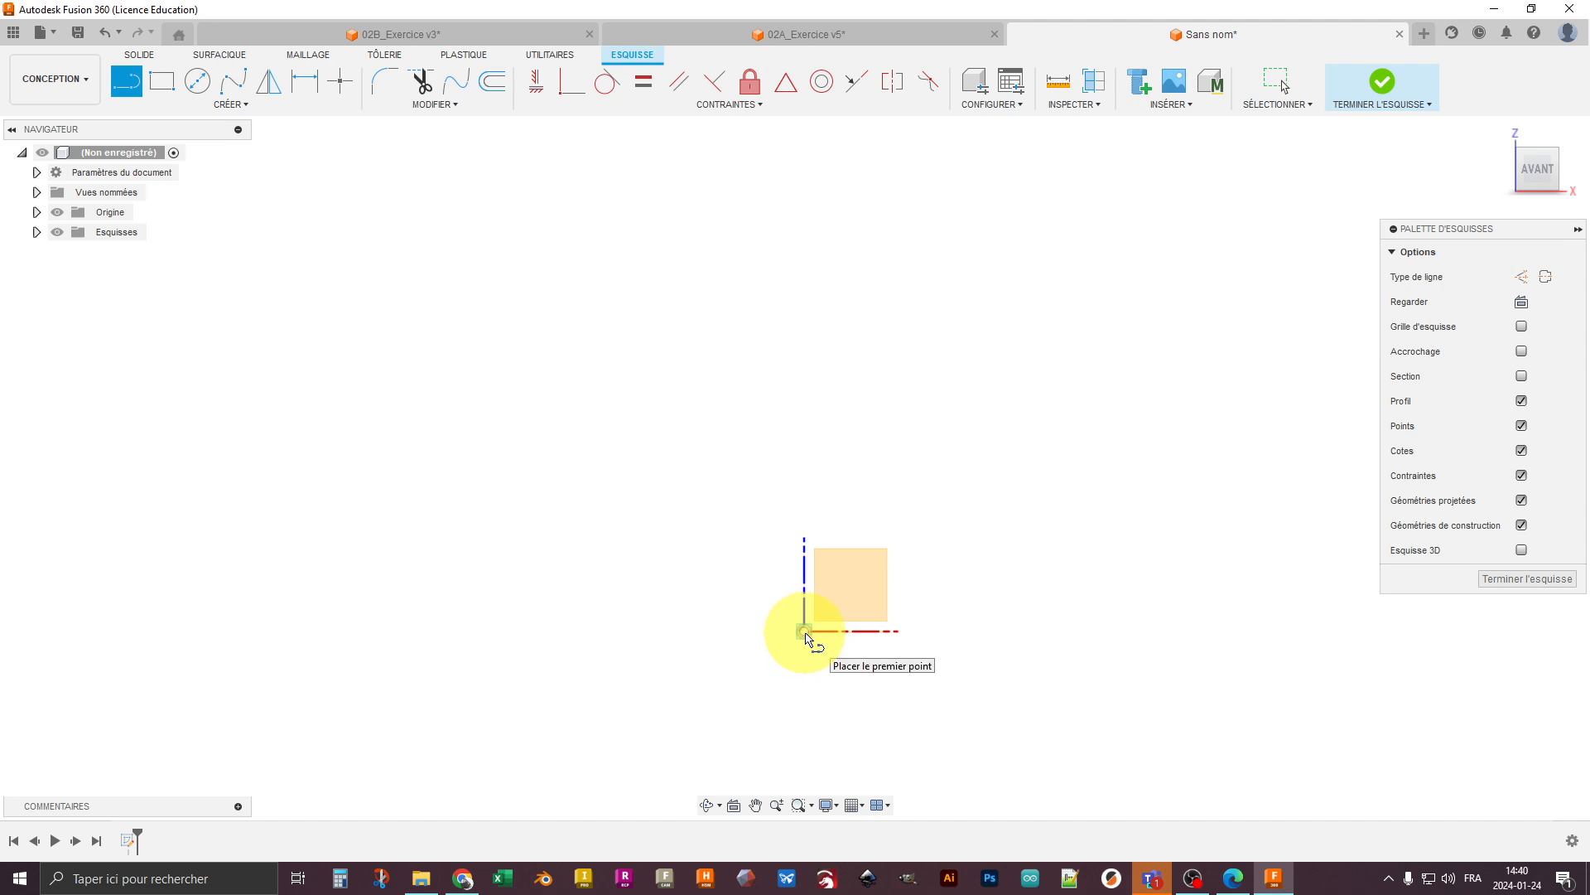
{"action": "left_click", "coordinate": [804, 632]}
{"action": "left_click", "coordinate": [806, 225]}
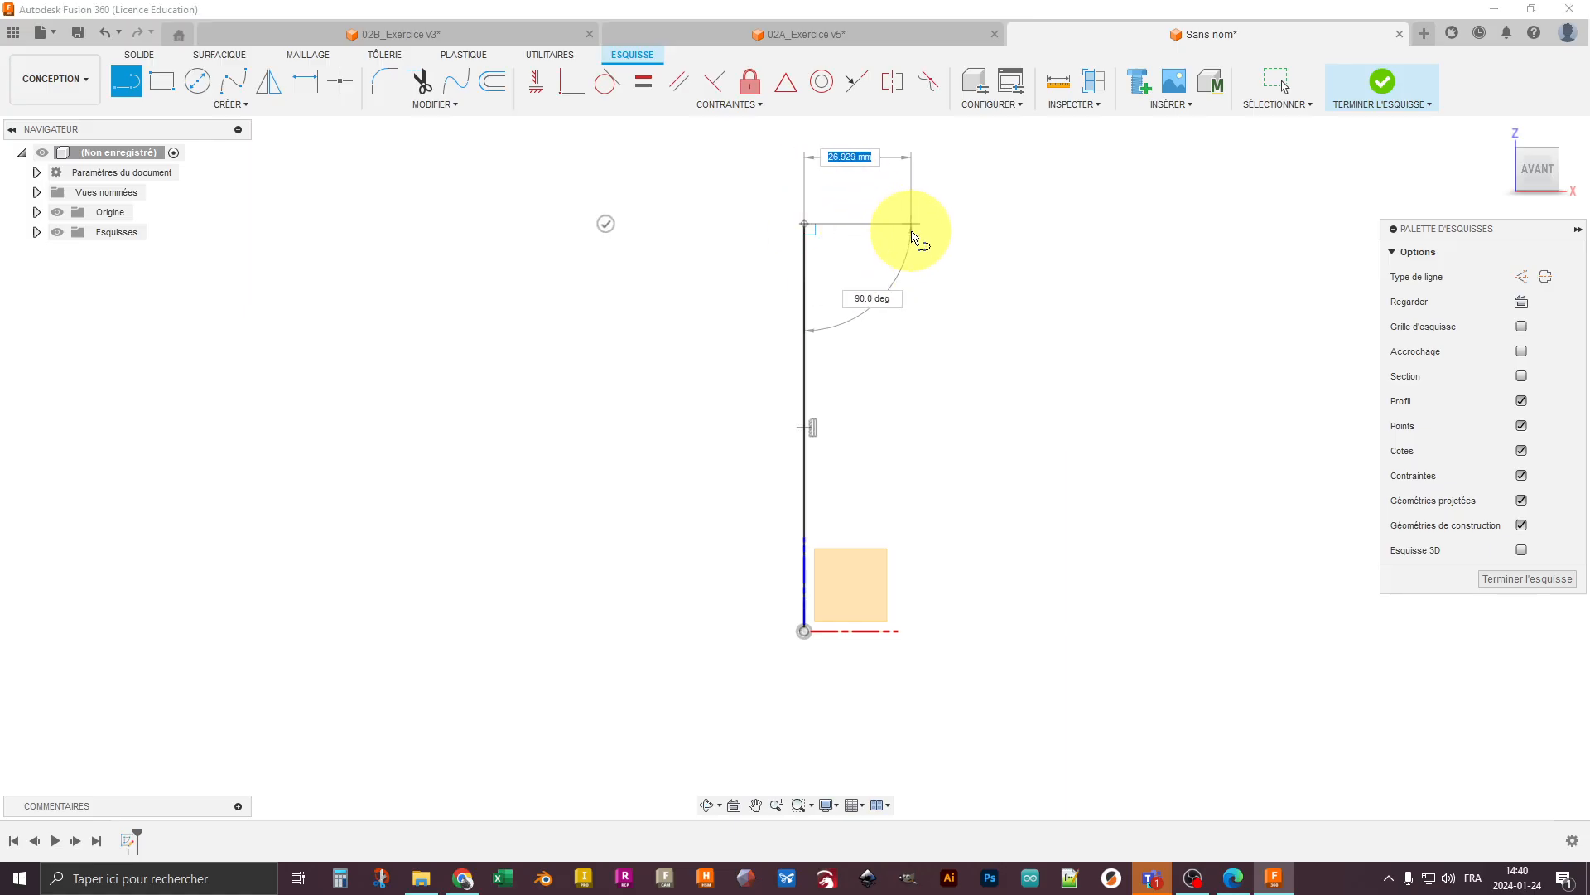
{"action": "left_click", "coordinate": [909, 223]}
{"action": "left_click", "coordinate": [909, 333]}
{"action": "left_click", "coordinate": [990, 333]}
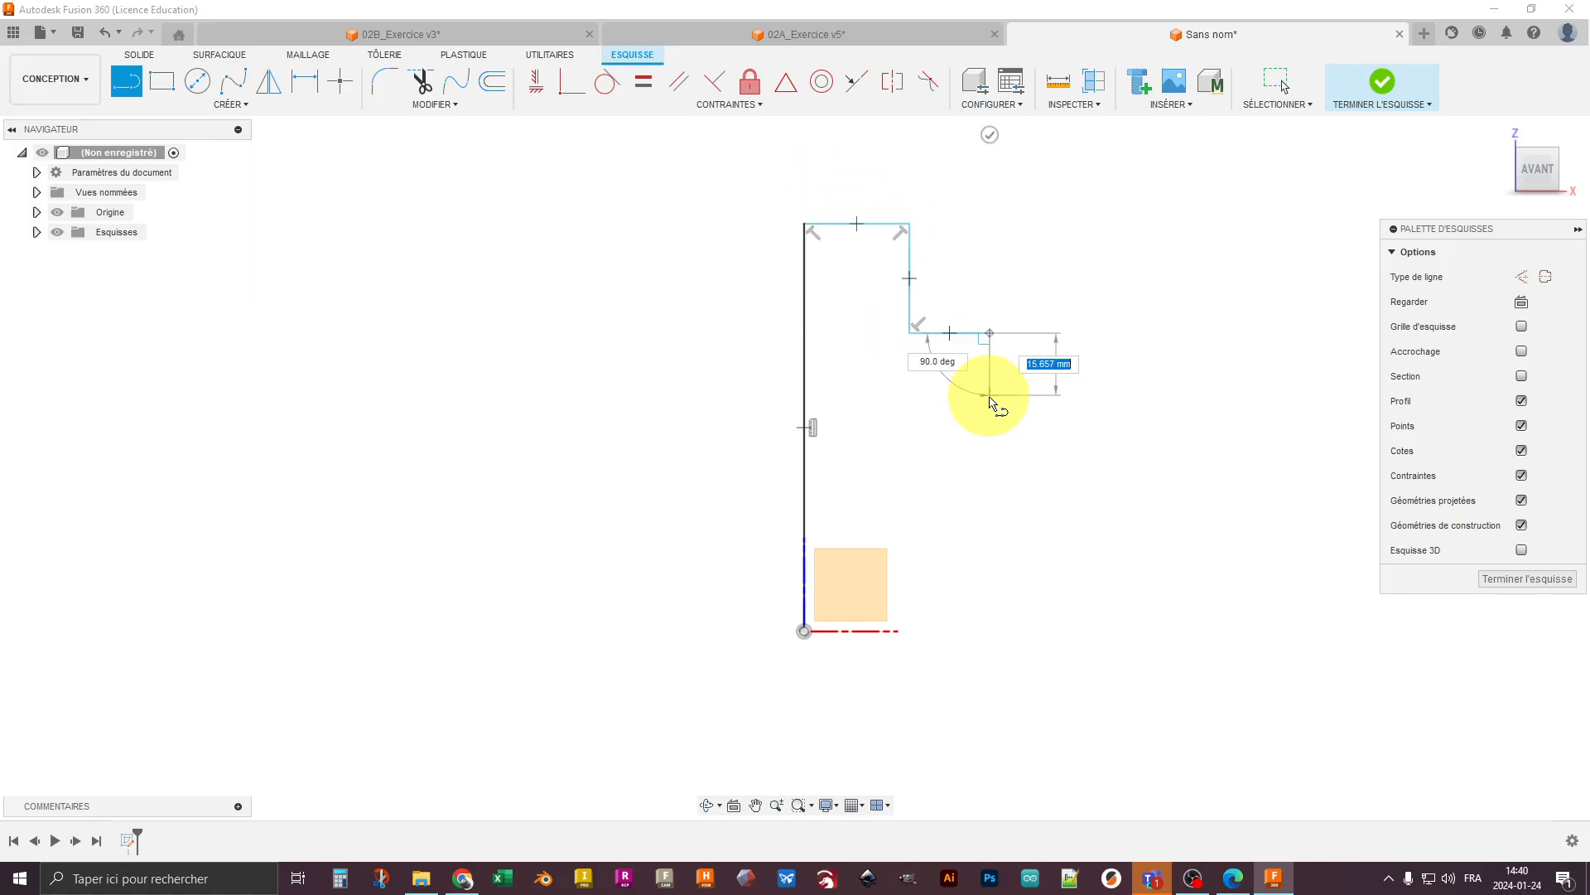
{"action": "left_click", "coordinate": [990, 397]}
{"action": "left_click", "coordinate": [909, 416]}
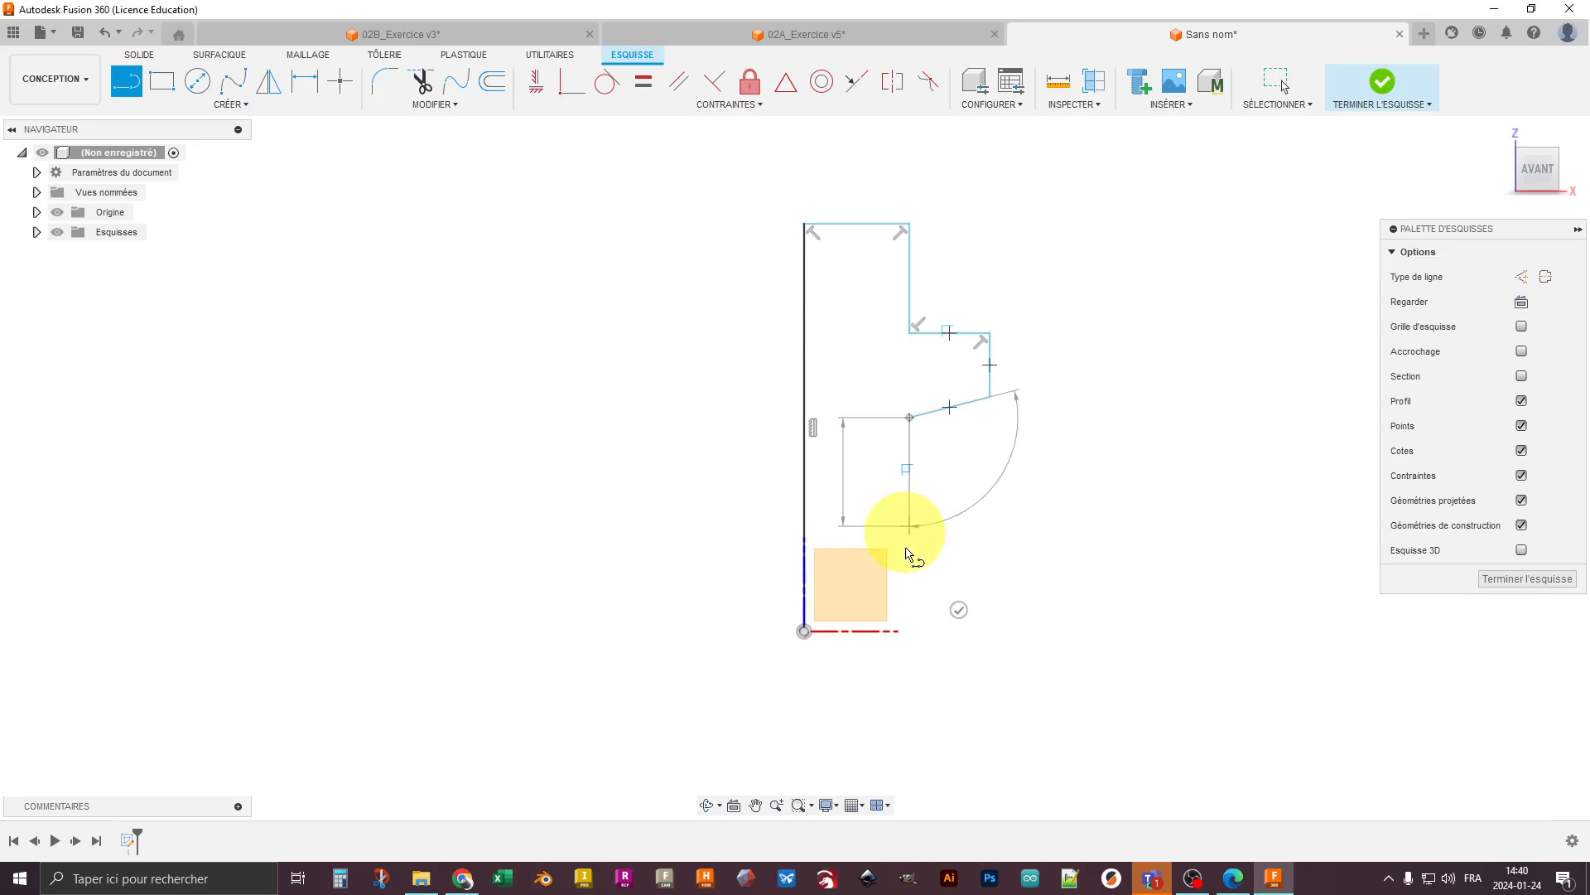
{"action": "left_click", "coordinate": [910, 636]}
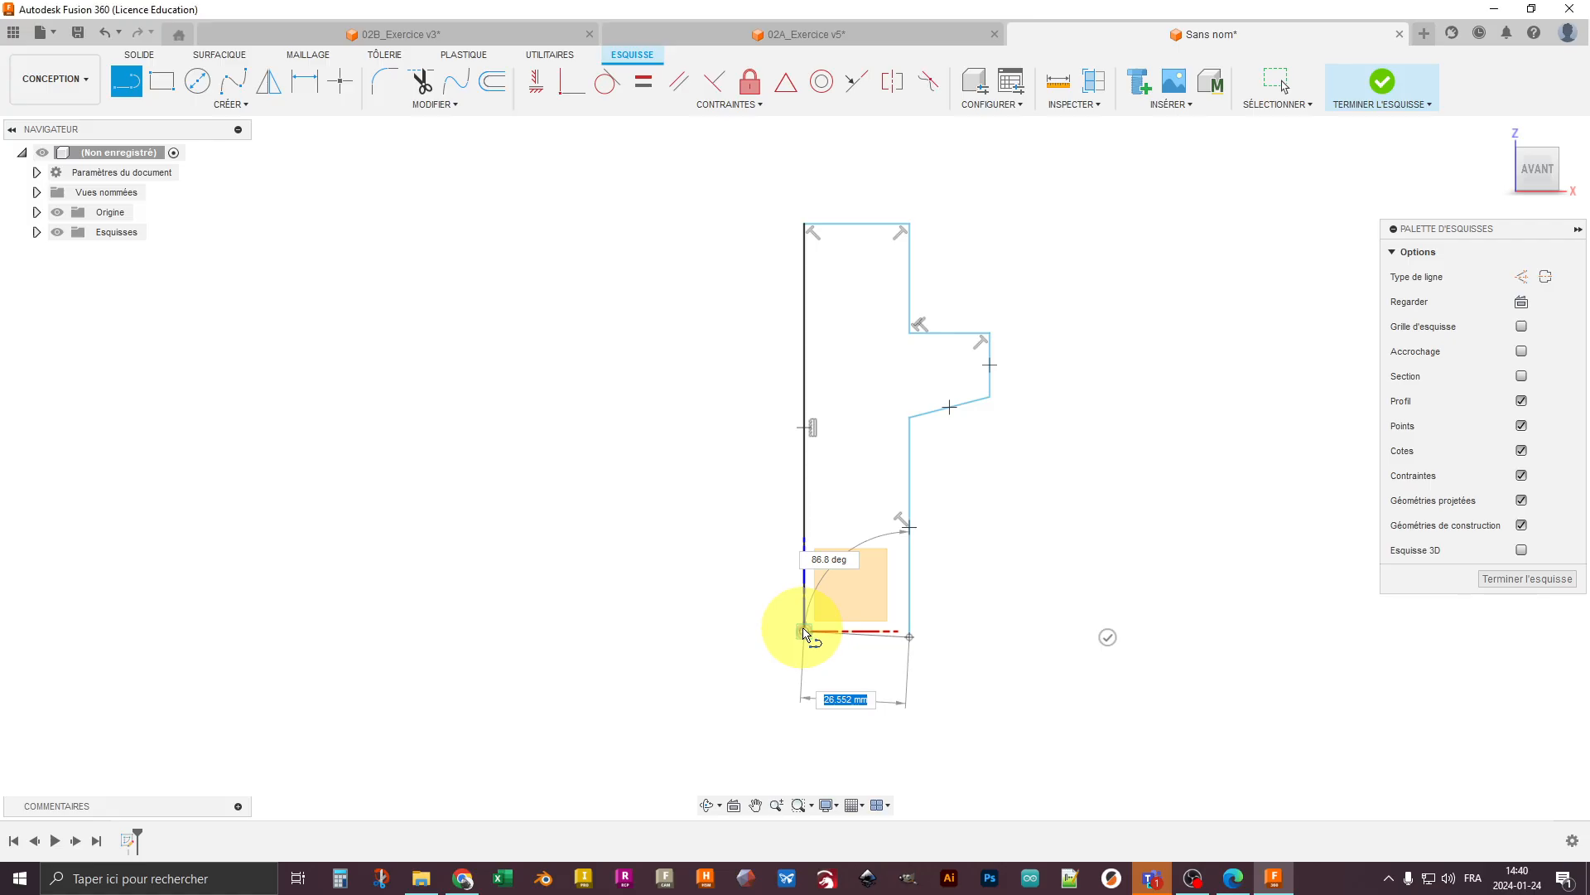
{"action": "left_click", "coordinate": [802, 632]}
{"action": "key", "text": "Escape"}
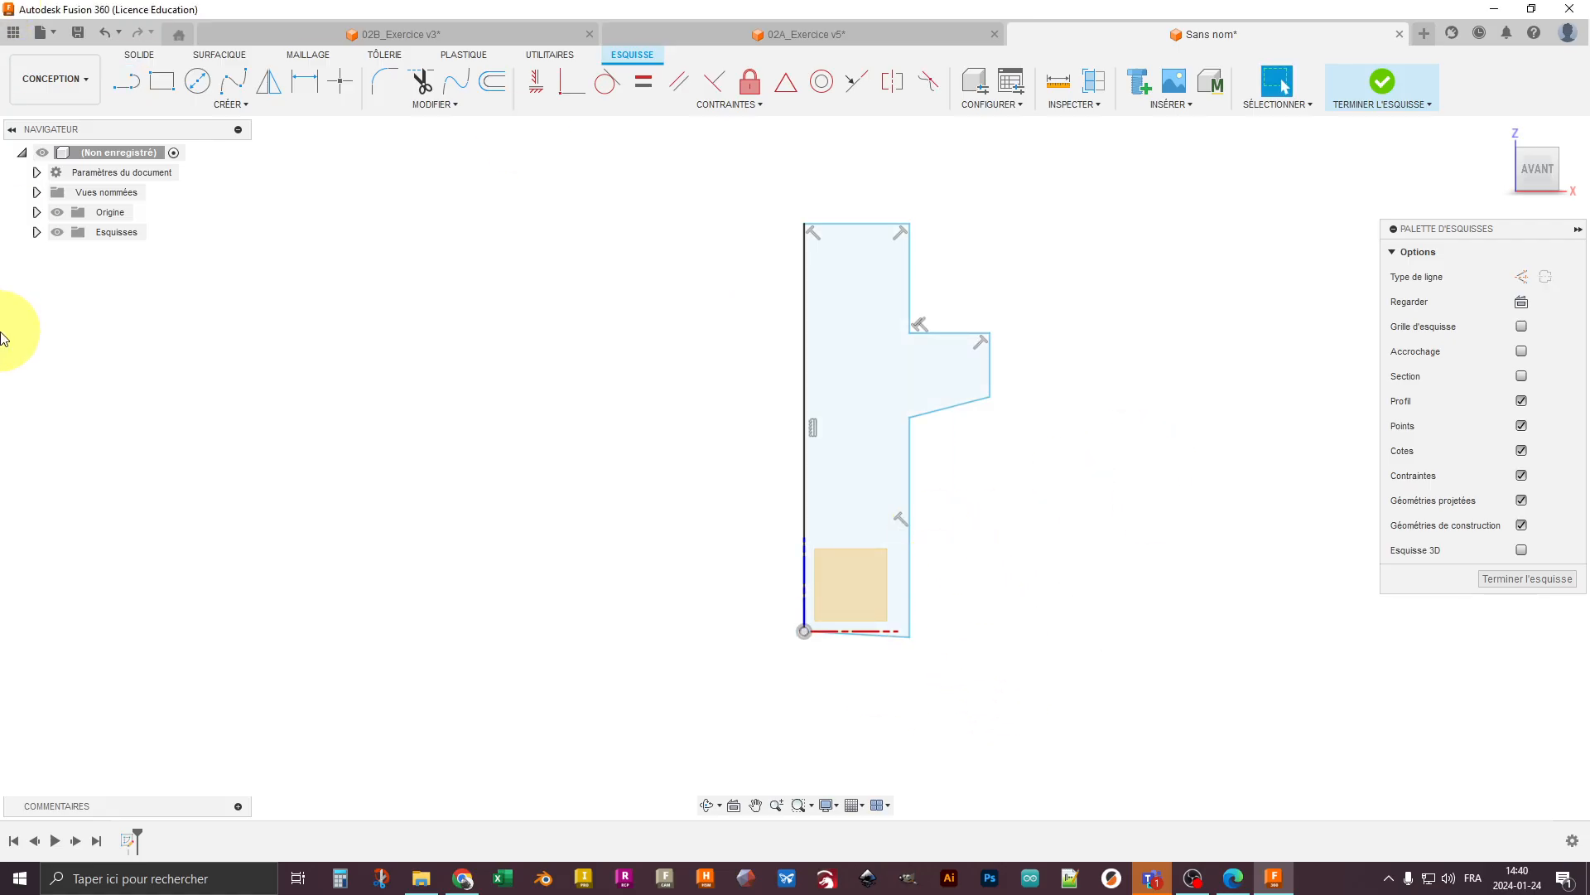
- Hide the origin geometry and make the profile's bottom edge and the collar's slanted lower edge horizontal
{"action": "left_click", "coordinate": [56, 212]}
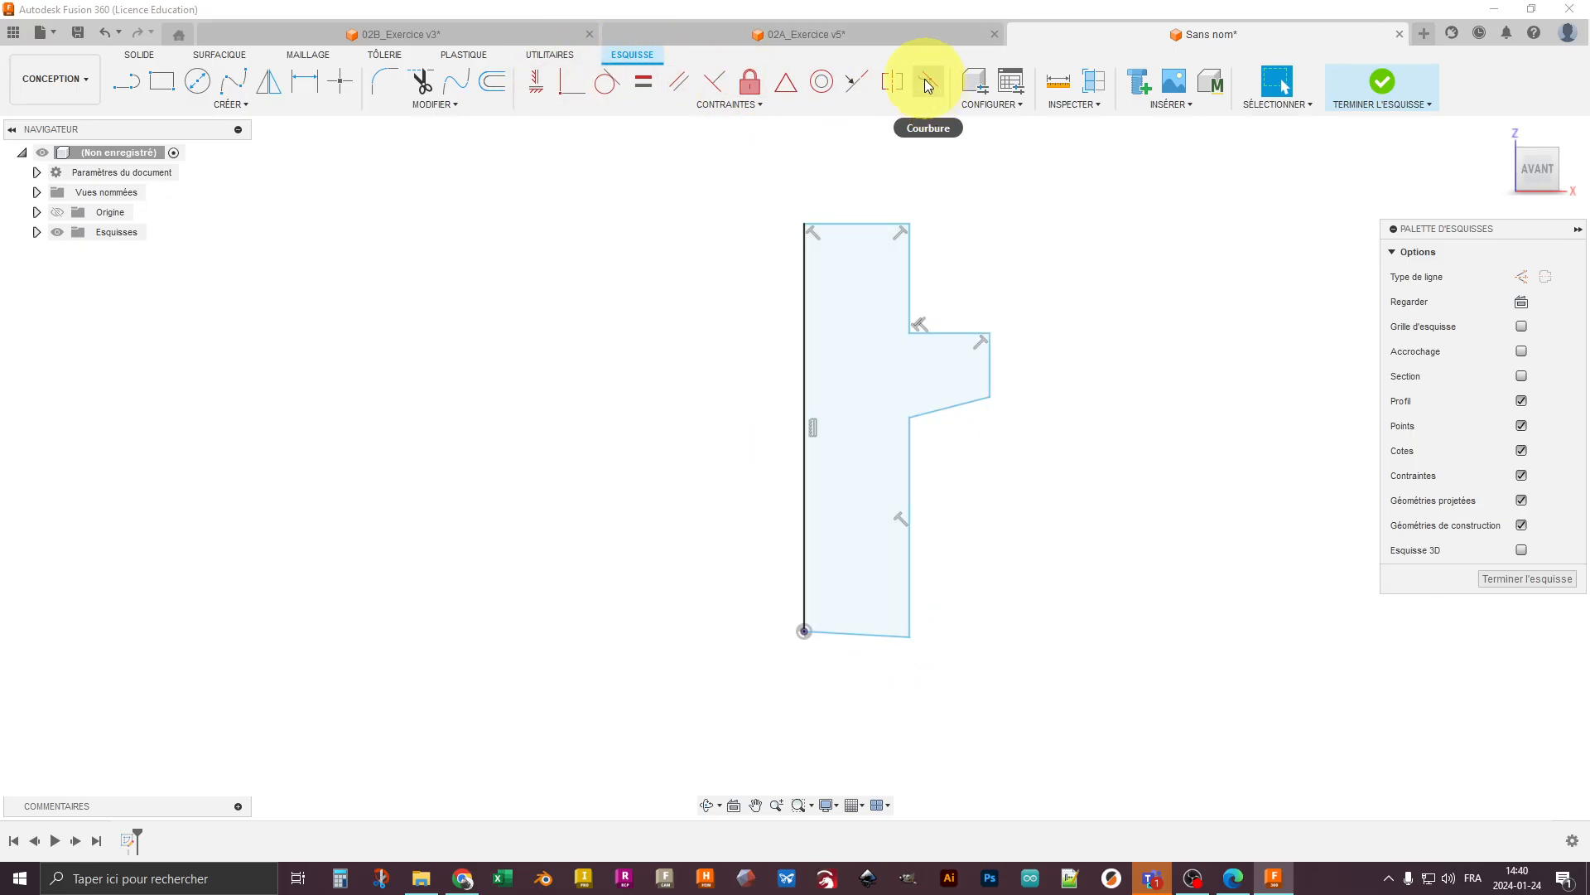
{"action": "left_click", "coordinate": [539, 84]}
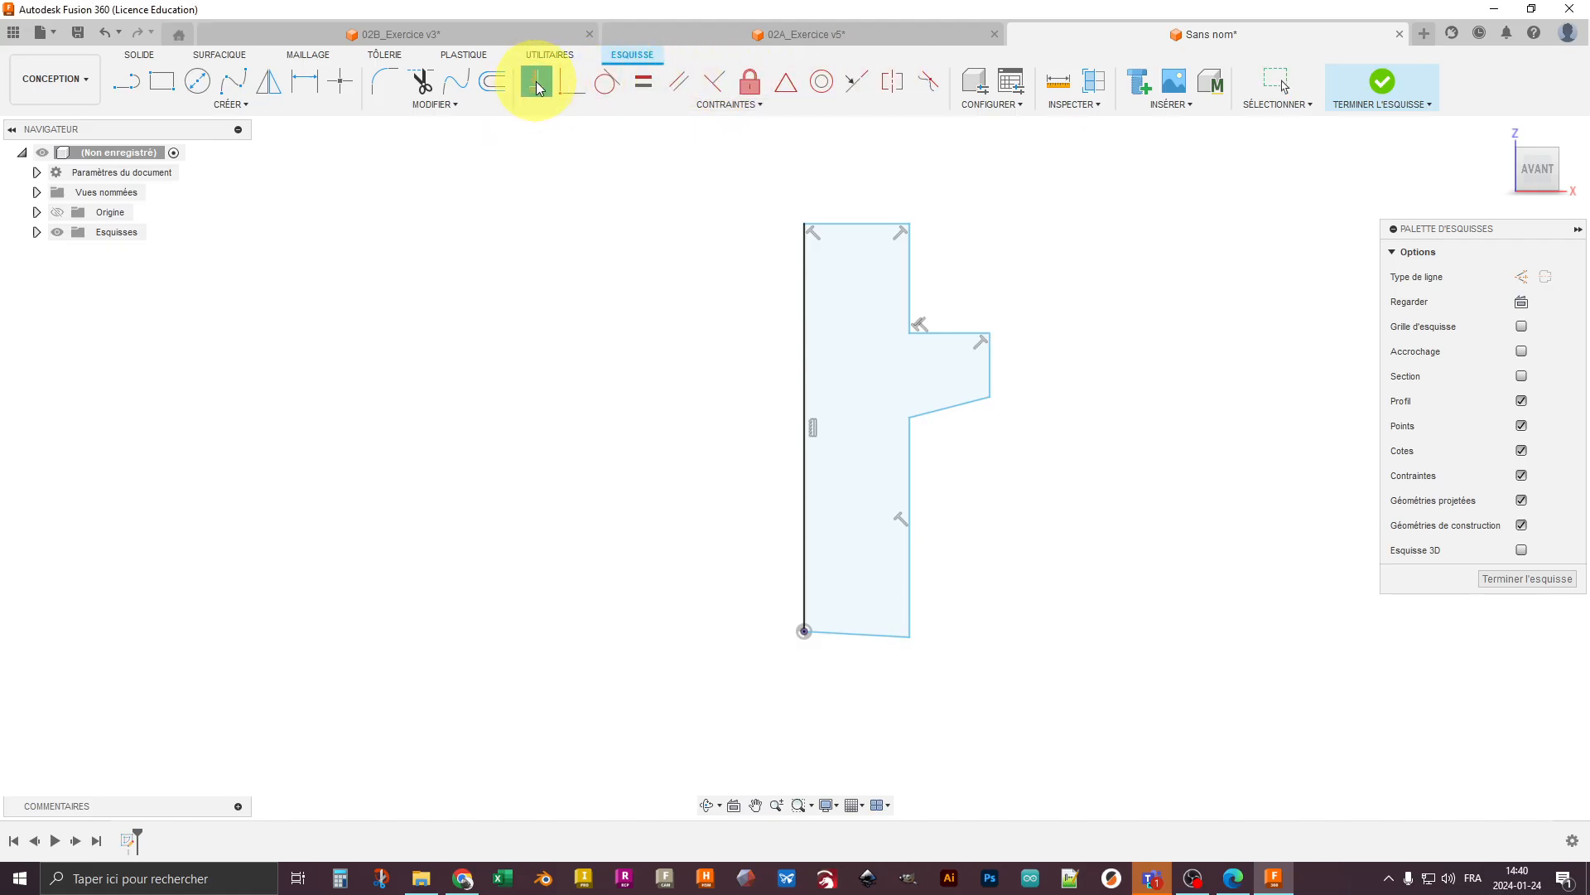
{"action": "left_click", "coordinate": [871, 640]}
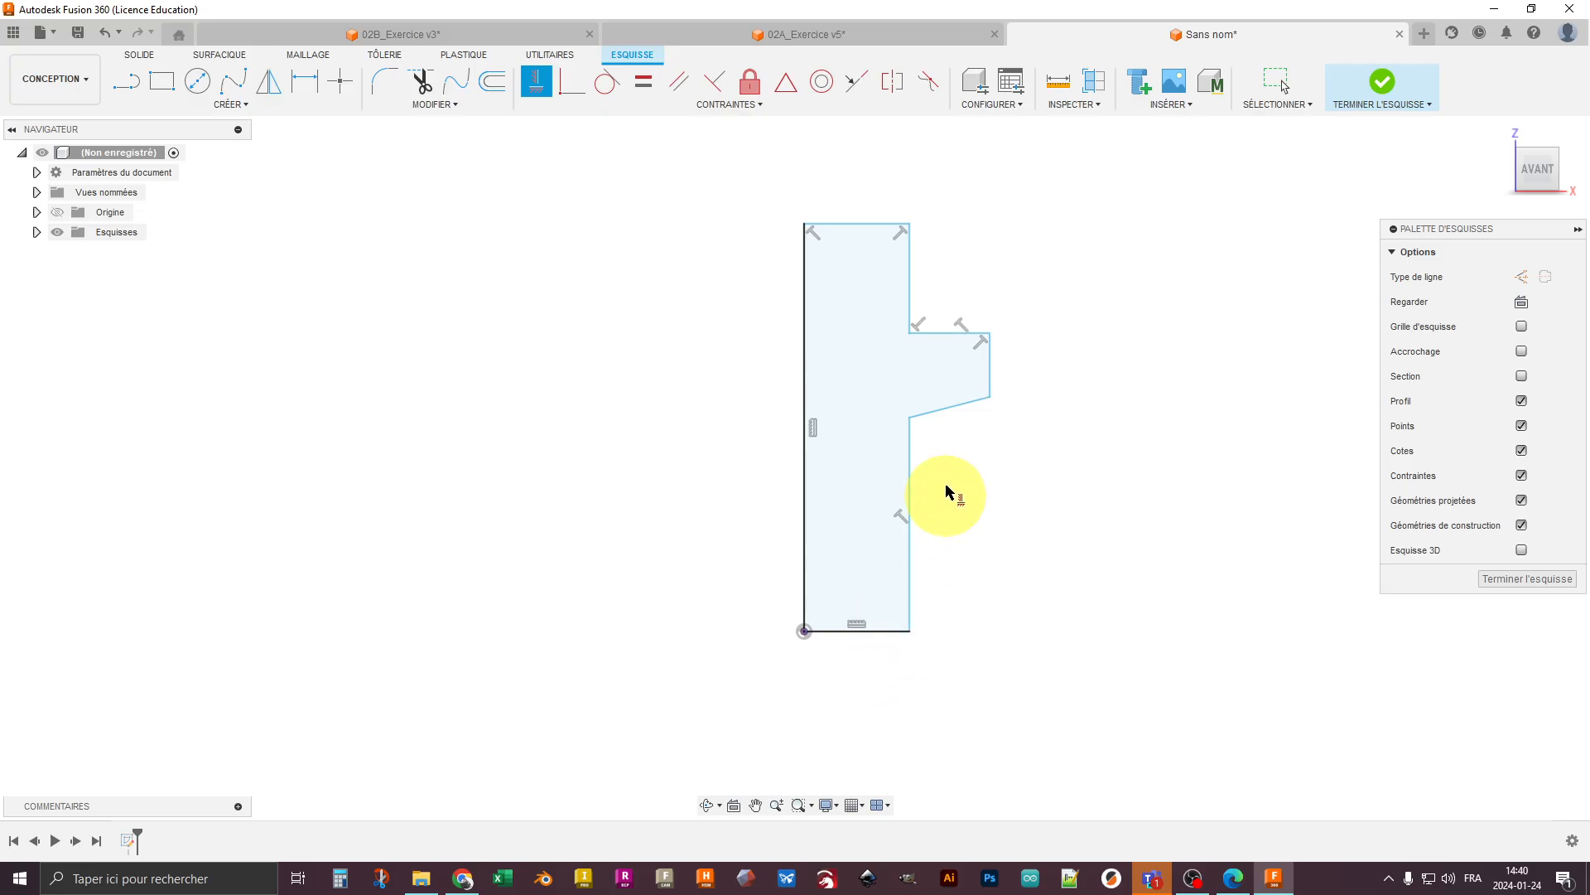
{"action": "left_click", "coordinate": [951, 409]}
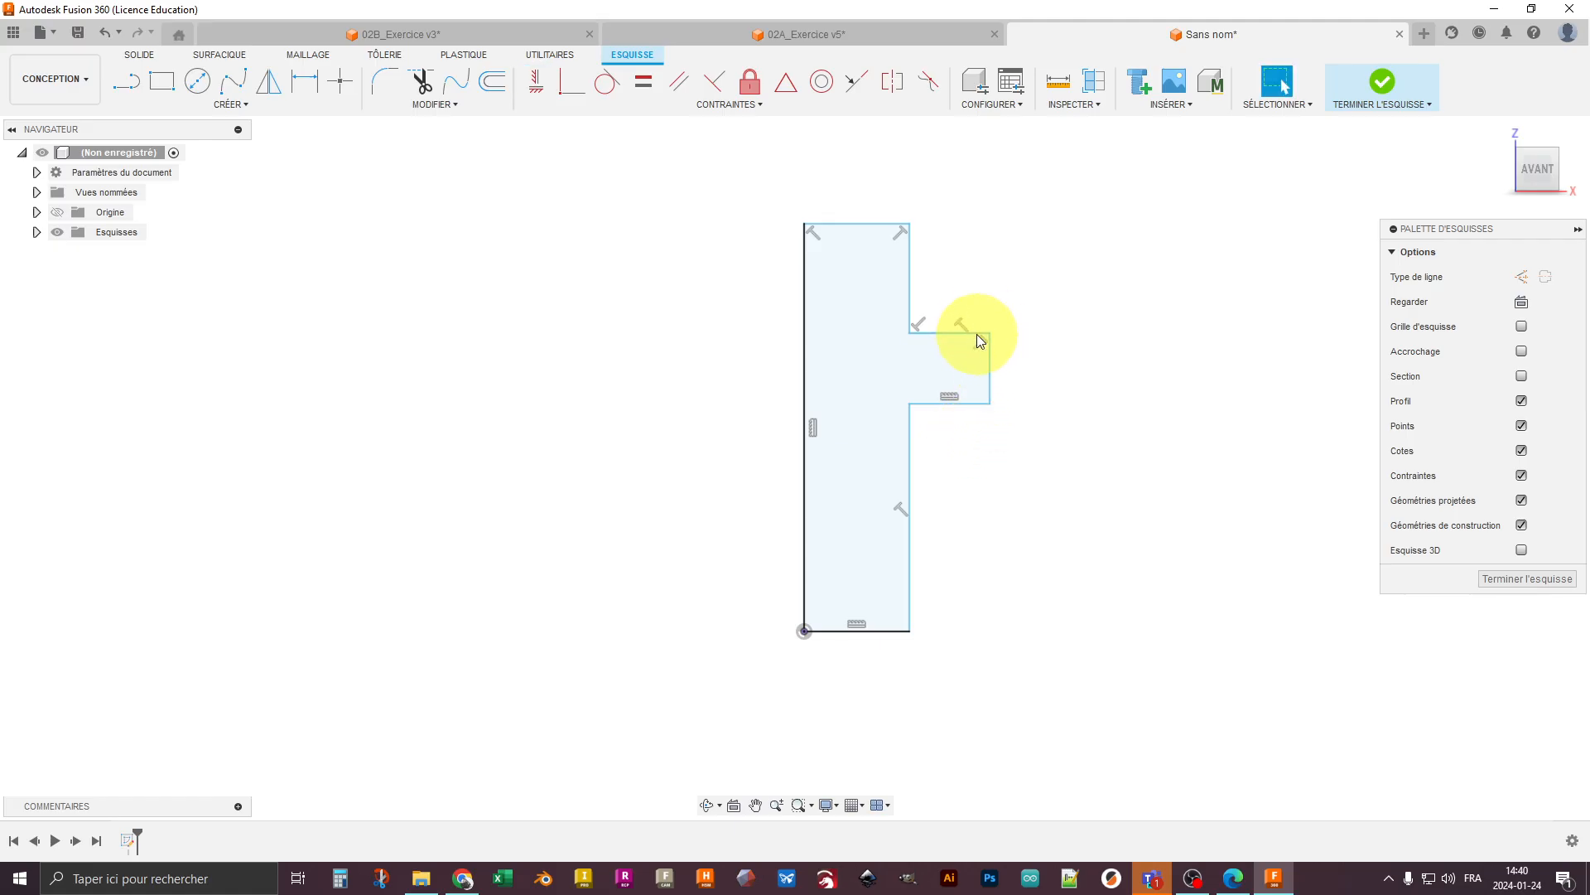
{"action": "key", "text": "Escape"}
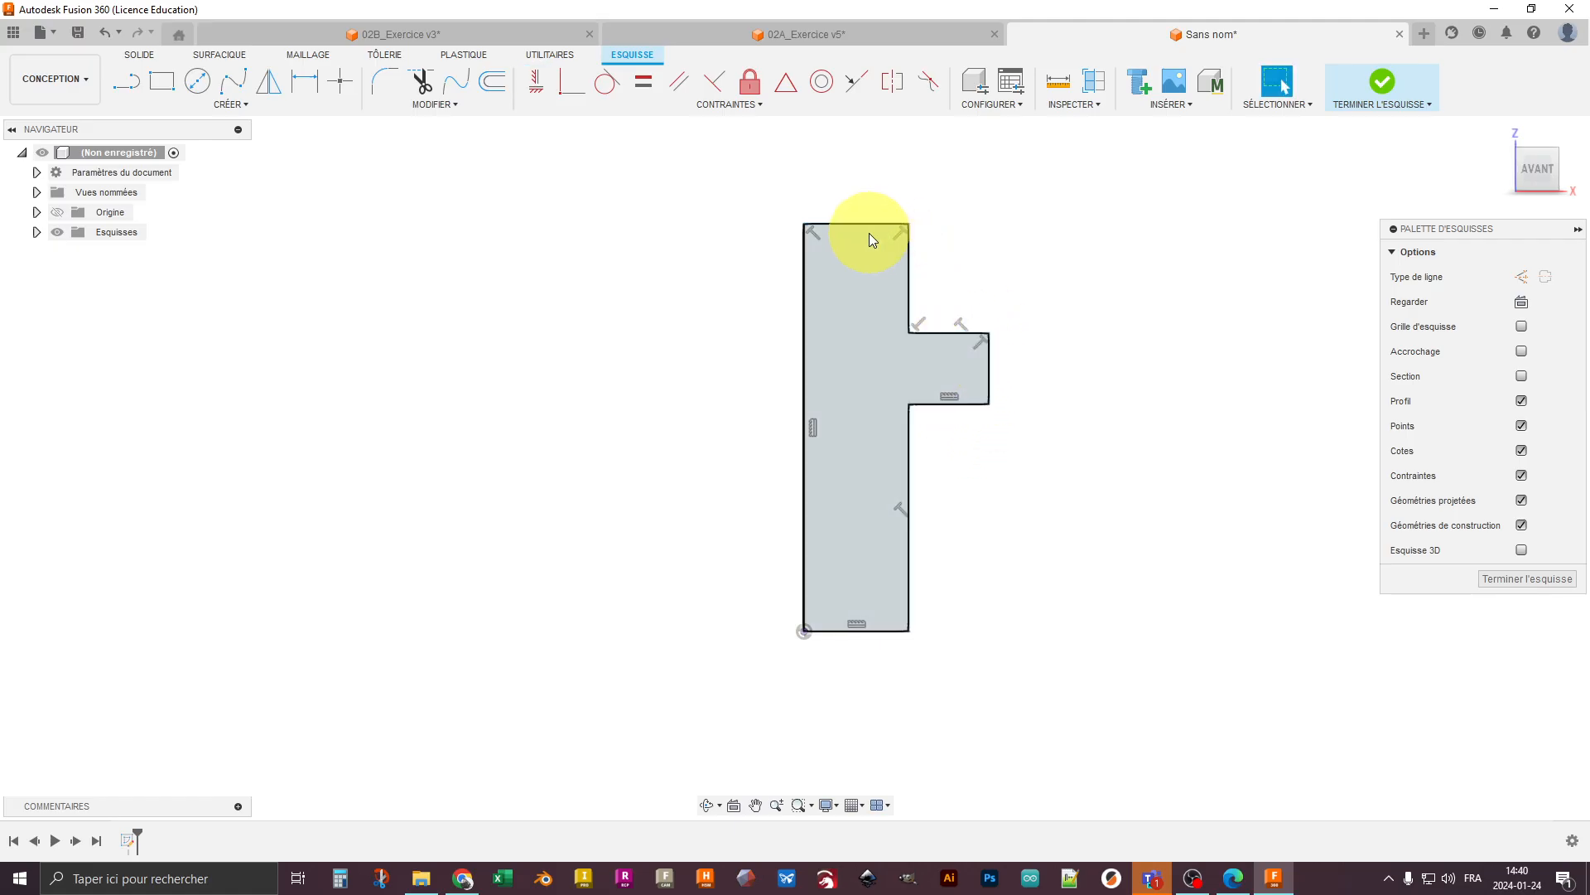
- Reshape the profile by moving its corners: narrow the upper and lower sections and make the collar taller
{"action": "mouse_move", "coordinate": [905, 222]}
{"action": "left_mouse_down"}
{"action": "mouse_move", "coordinate": [887, 260]}
{"action": "mouse_move", "coordinate": [881, 202]}
{"action": "left_mouse_up"}
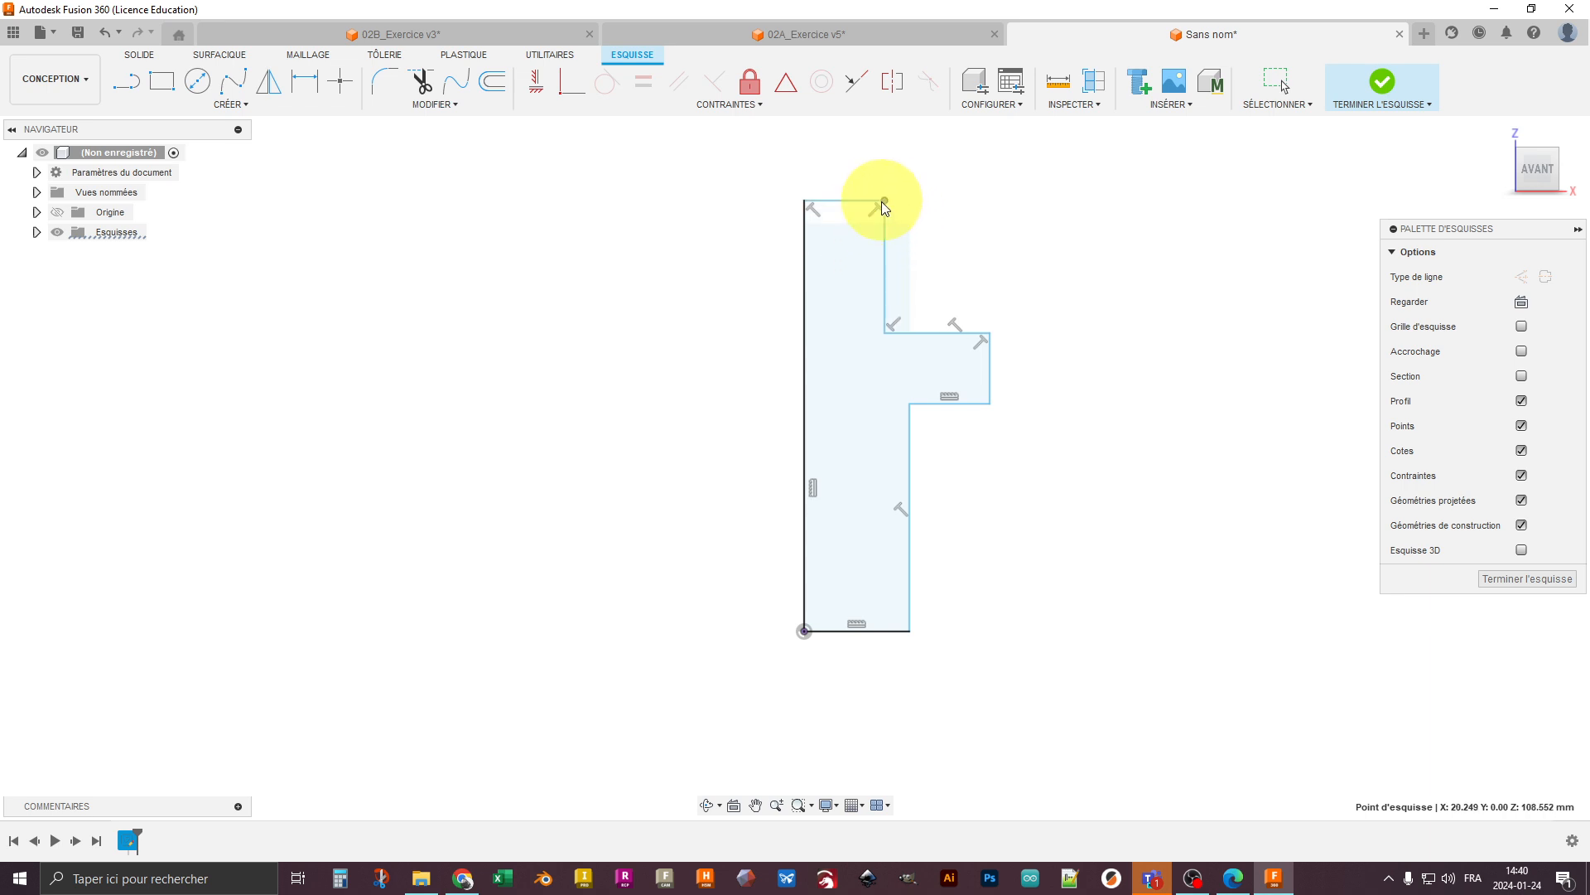
{"action": "mouse_move", "coordinate": [991, 334]}
{"action": "left_mouse_down"}
{"action": "mouse_move", "coordinate": [996, 295]}
{"action": "mouse_move", "coordinate": [982, 319]}
{"action": "left_mouse_up"}
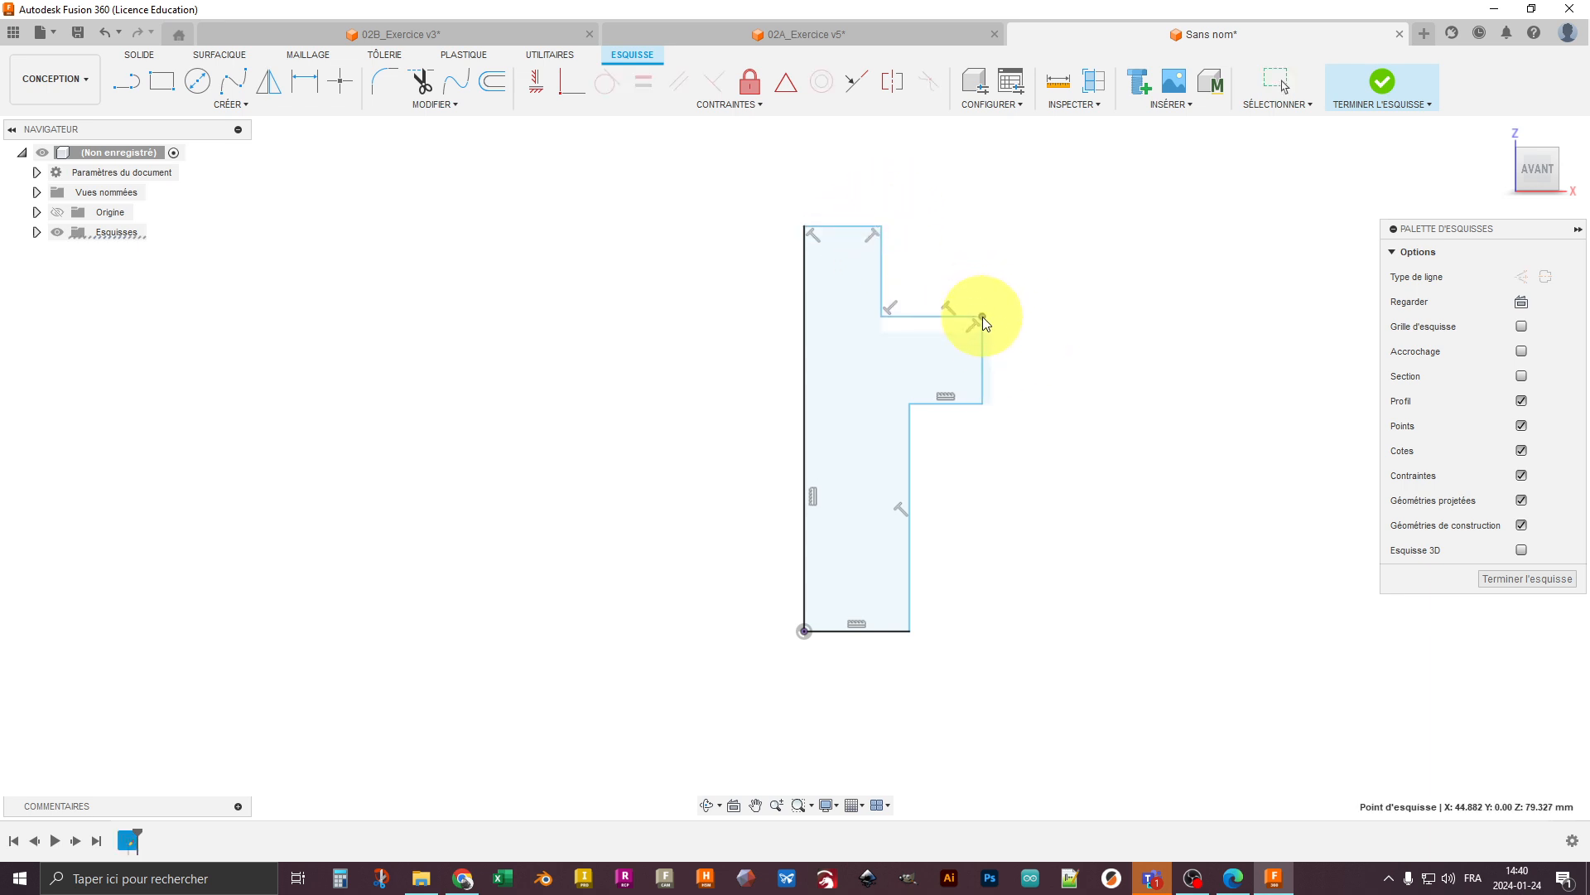
{"action": "mouse_move", "coordinate": [982, 401]}
{"action": "left_mouse_down"}
{"action": "mouse_move", "coordinate": [984, 439]}
{"action": "mouse_move", "coordinate": [884, 420]}
{"action": "left_mouse_up"}
{"action": "mouse_move", "coordinate": [881, 225]}
{"action": "left_mouse_down"}
{"action": "mouse_move", "coordinate": [901, 223]}
{"action": "mouse_move", "coordinate": [878, 233]}
{"action": "left_mouse_up"}
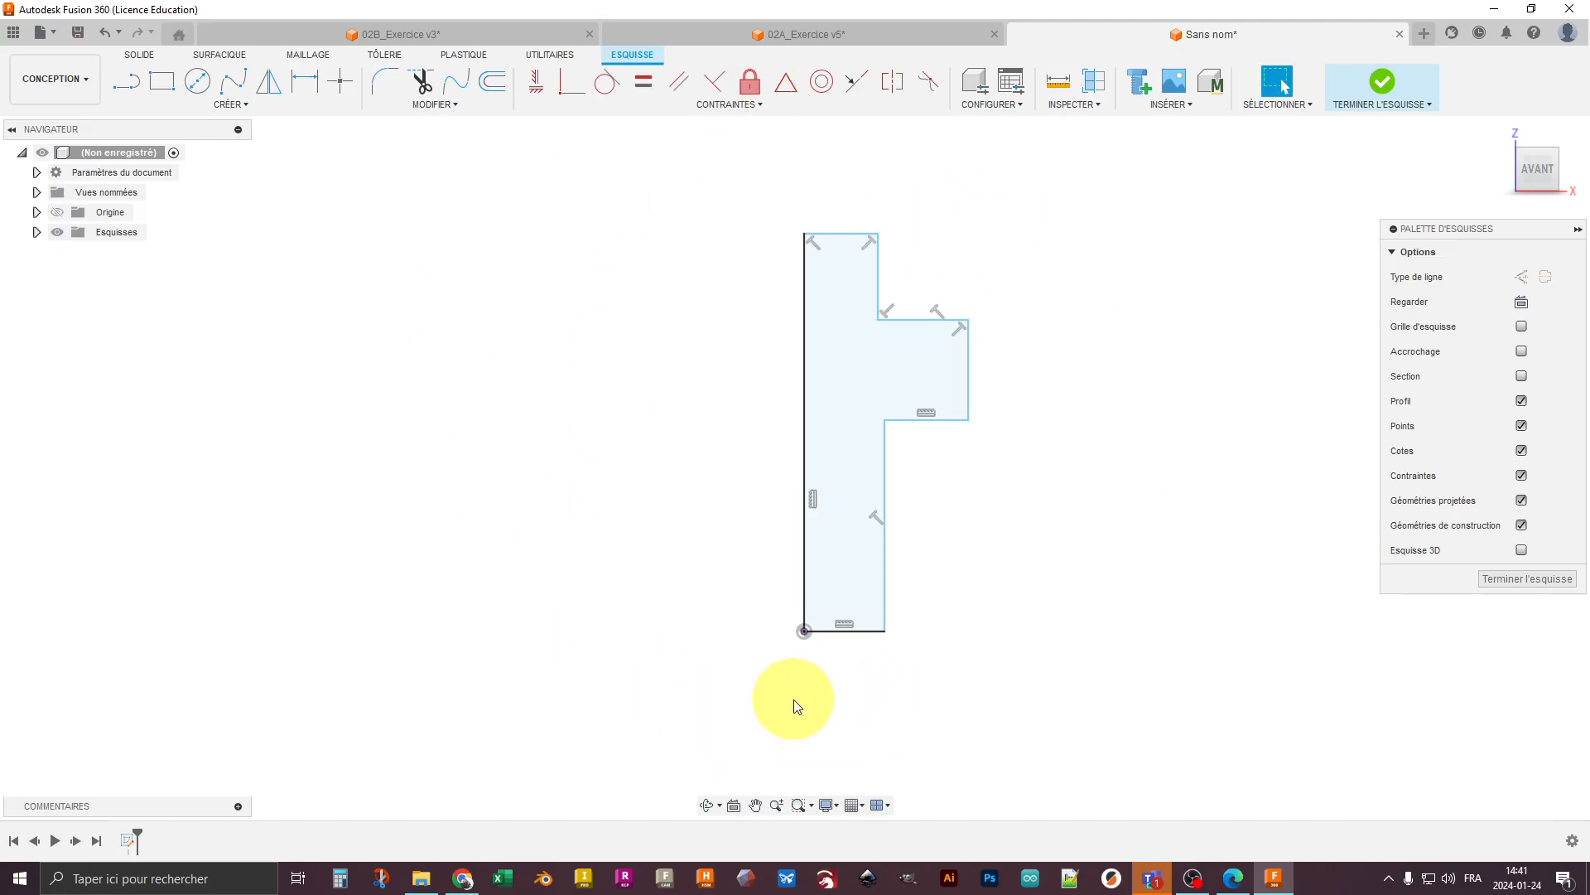
- Place three sketch points on the empty side of the axis line, roughly opposite the profile's top, collar and bottom outer corners
{"action": "middle_click_drag", "start_coordinate": [658, 630], "coordinate": [730, 661]}
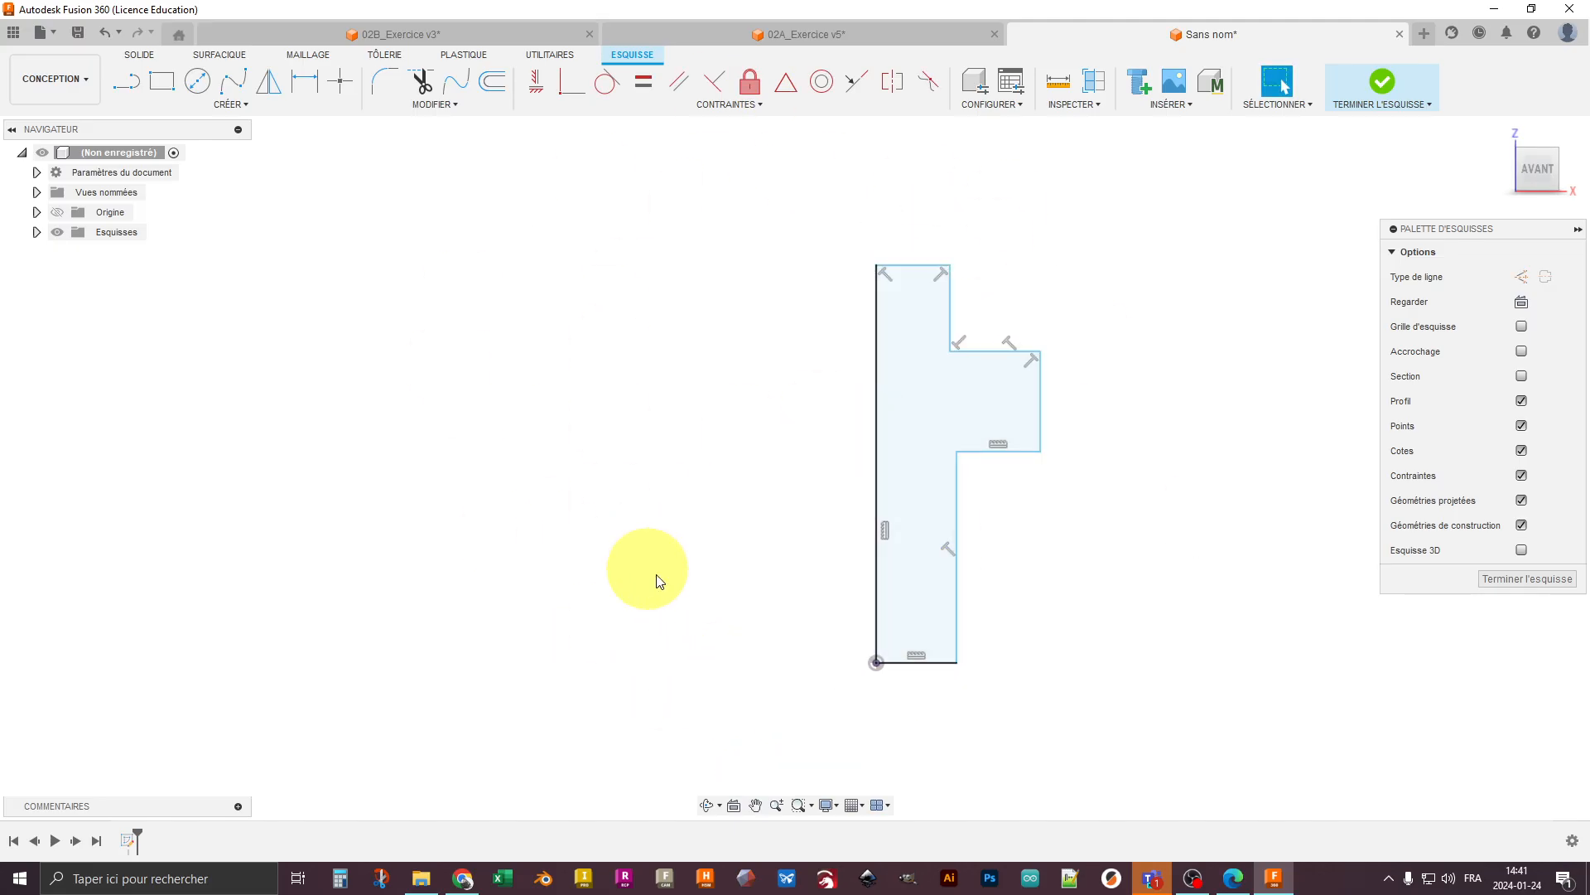
{"action": "left_click", "coordinate": [344, 87]}
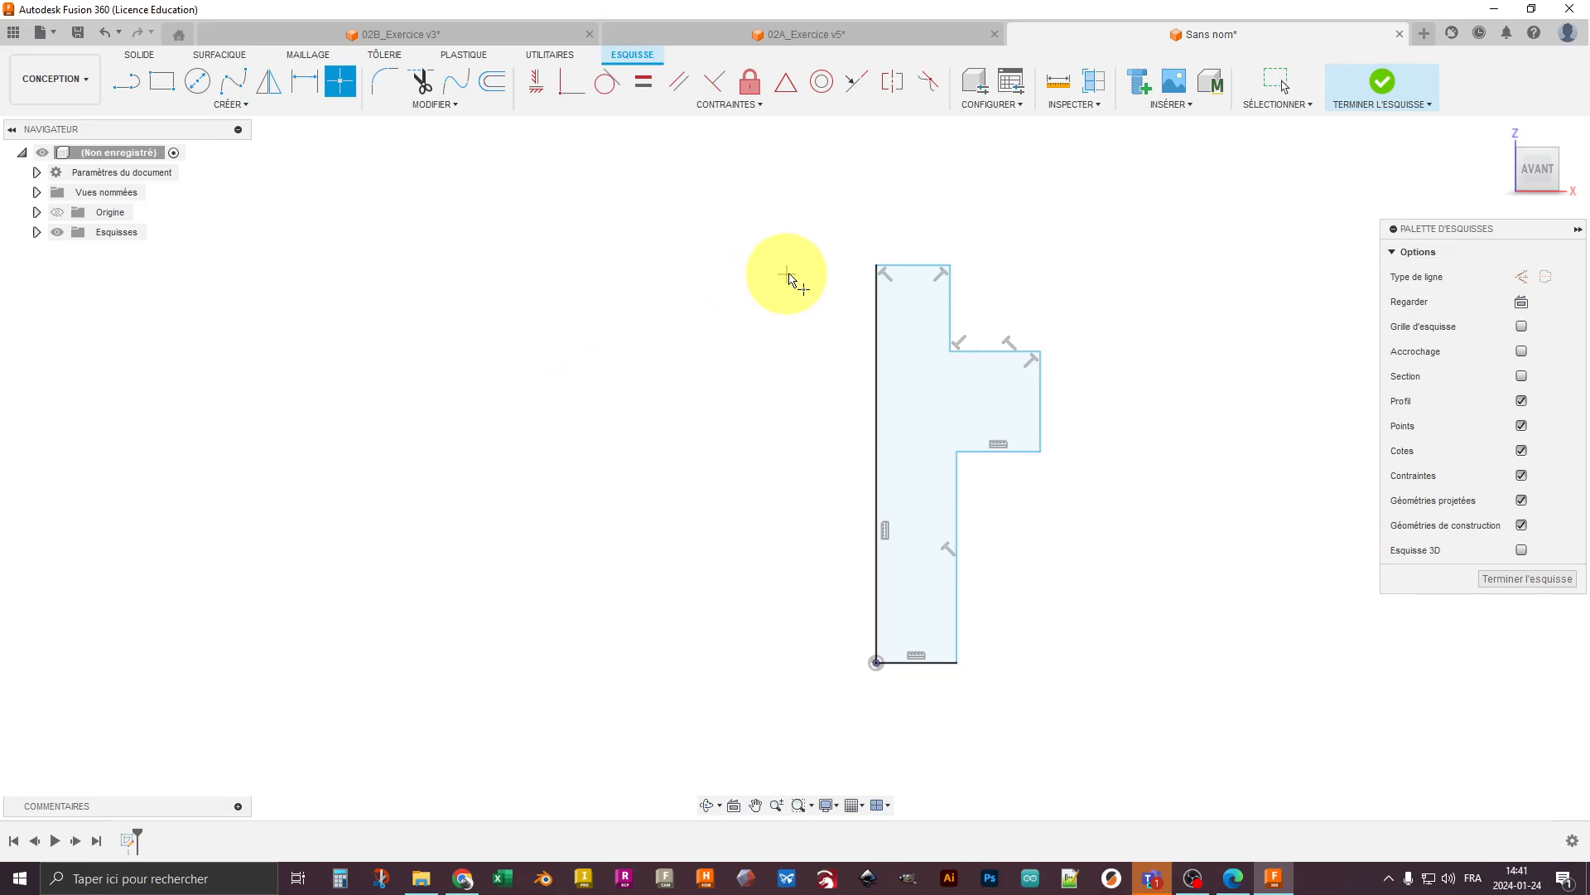
{"action": "left_click", "coordinate": [785, 269]}
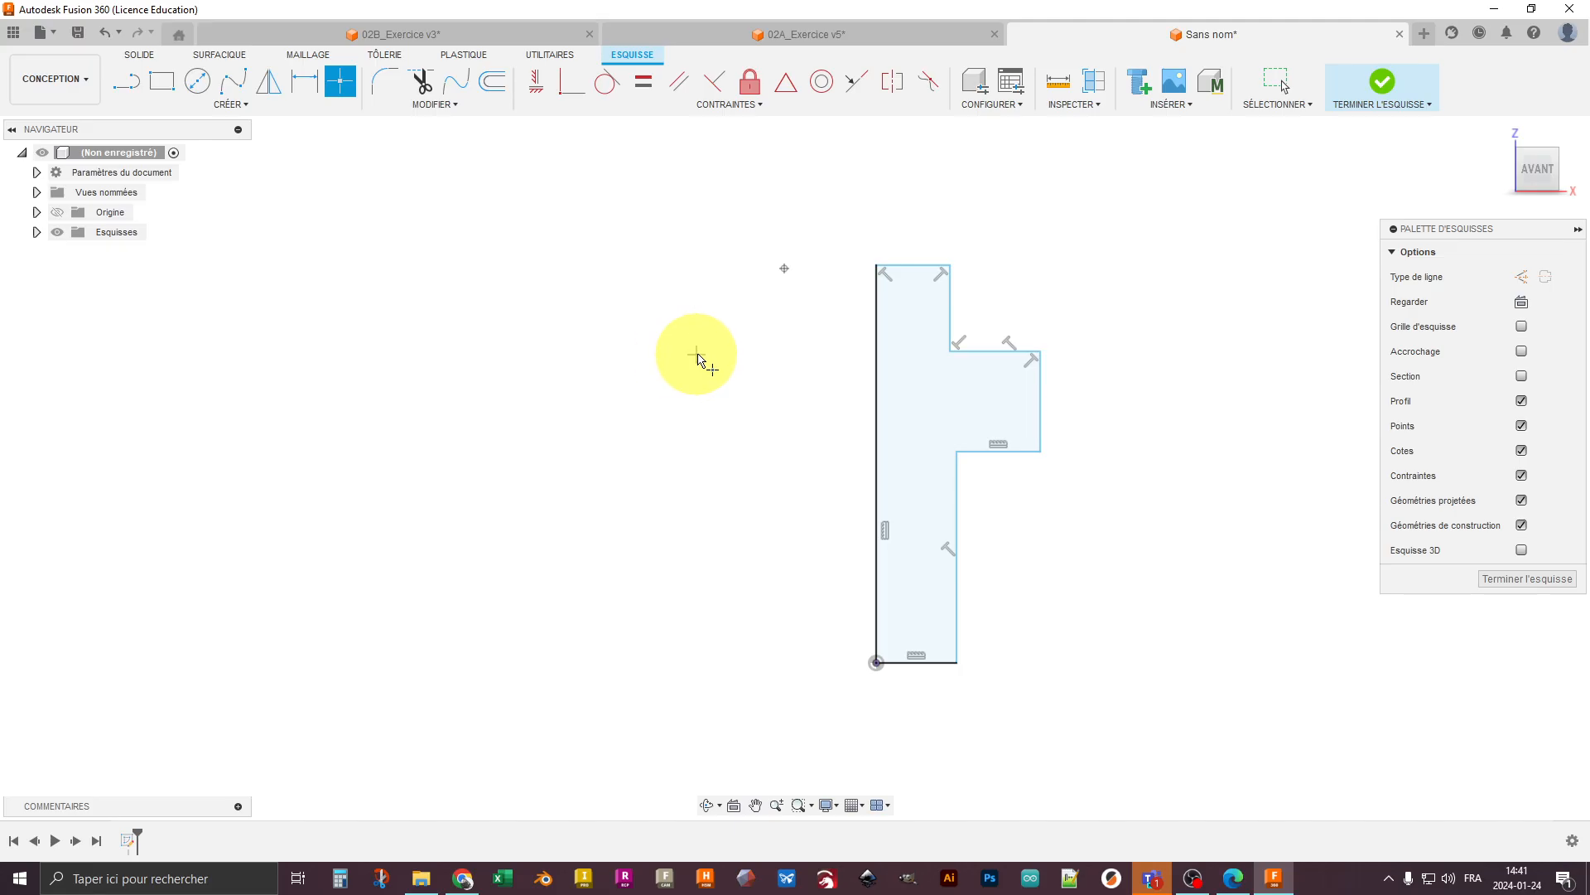
{"action": "left_click", "coordinate": [686, 353]}
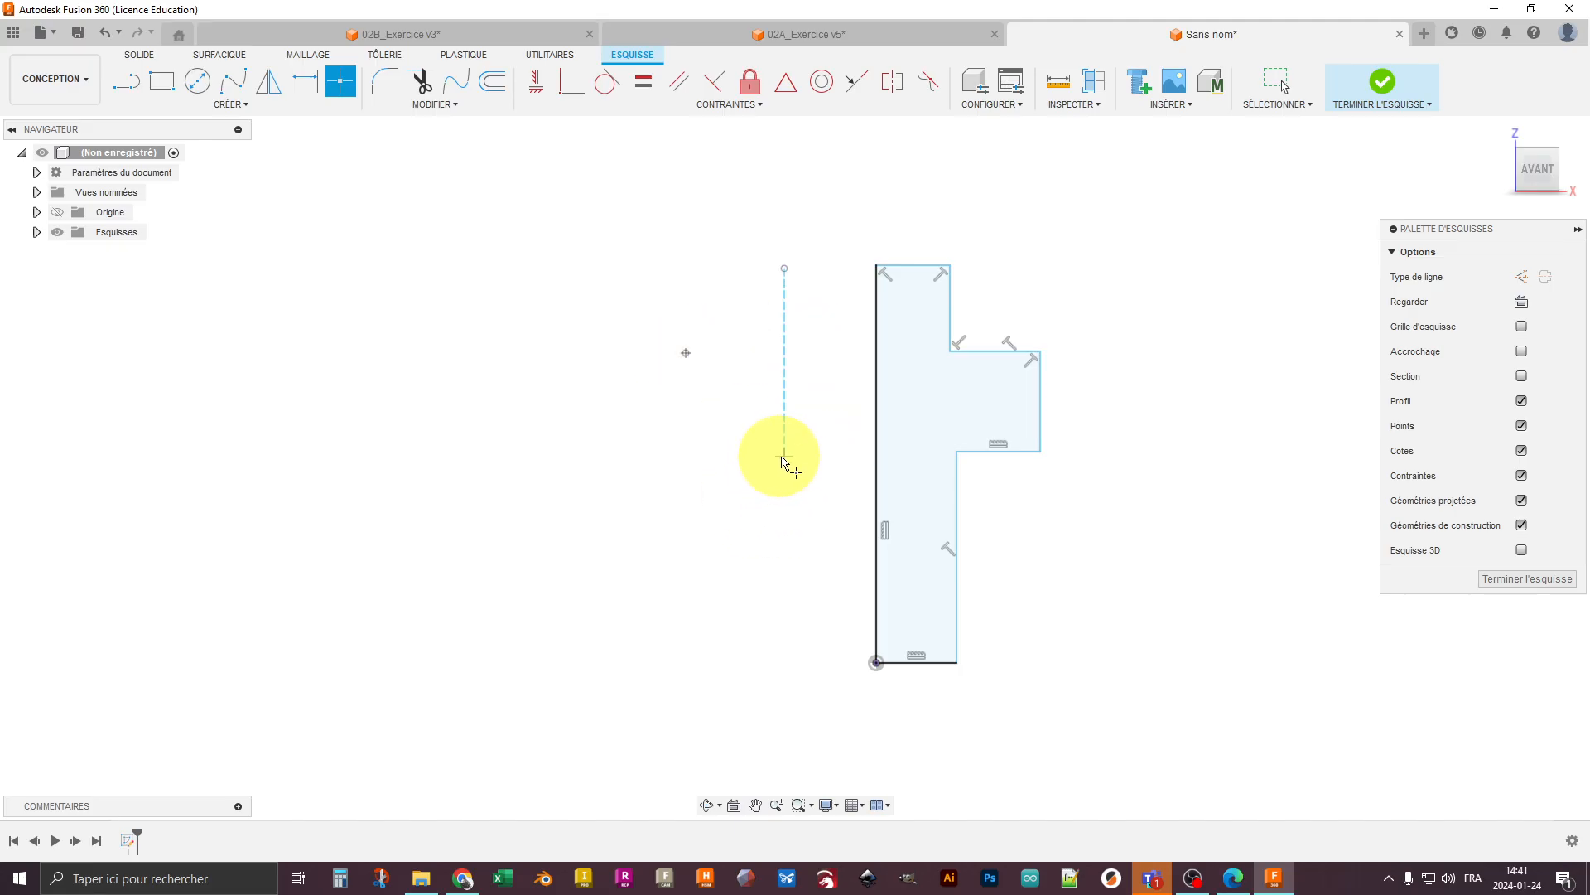
{"action": "left_click", "coordinate": [797, 666]}
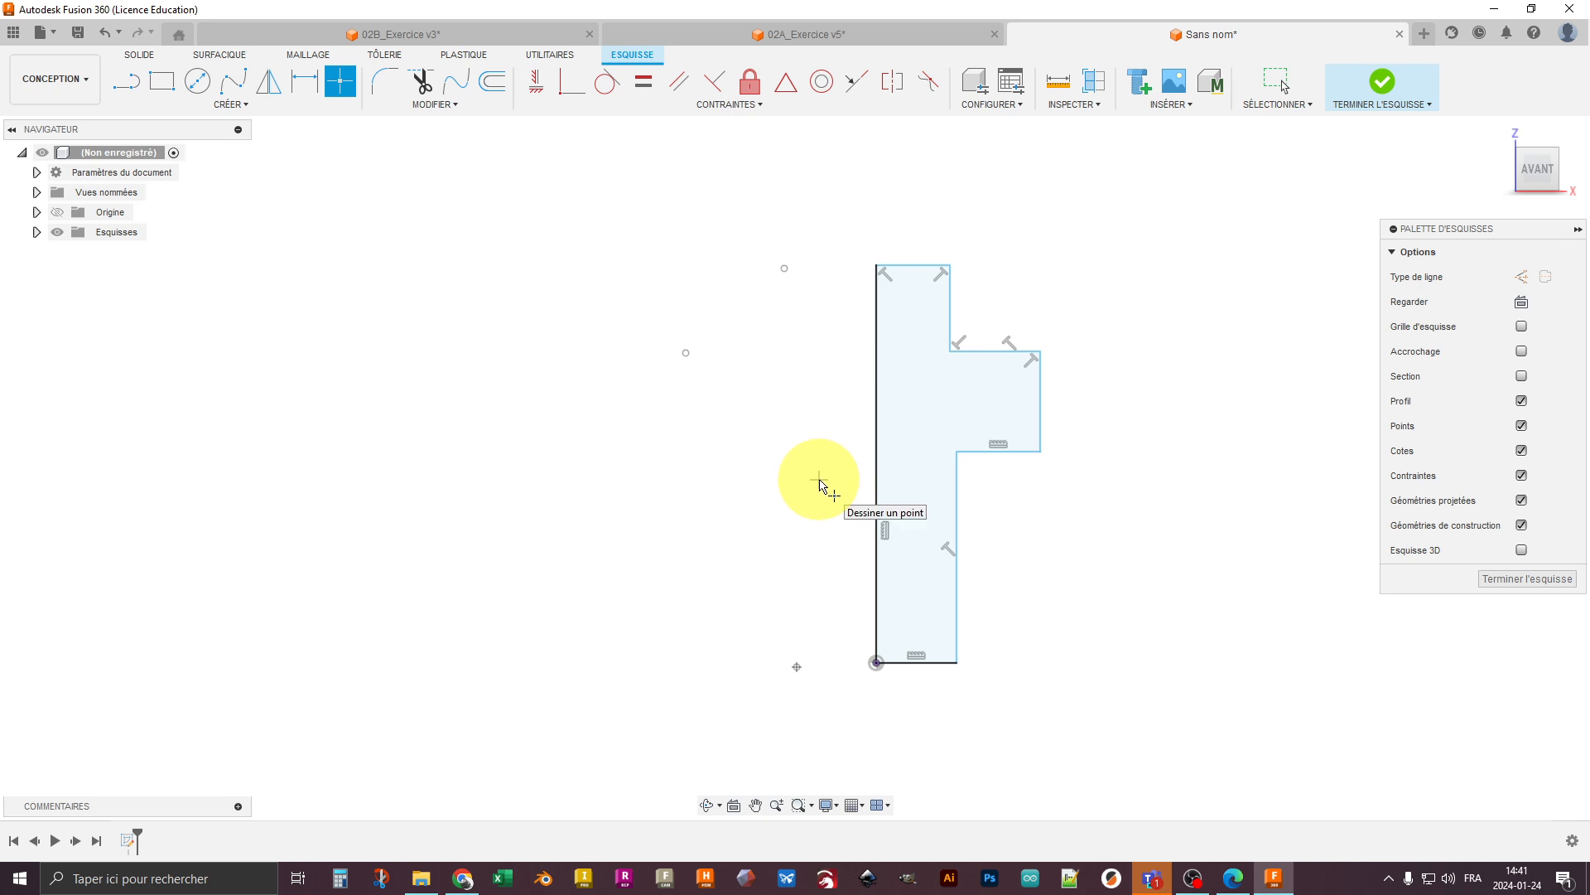
{"action": "key", "text": "Escape"}
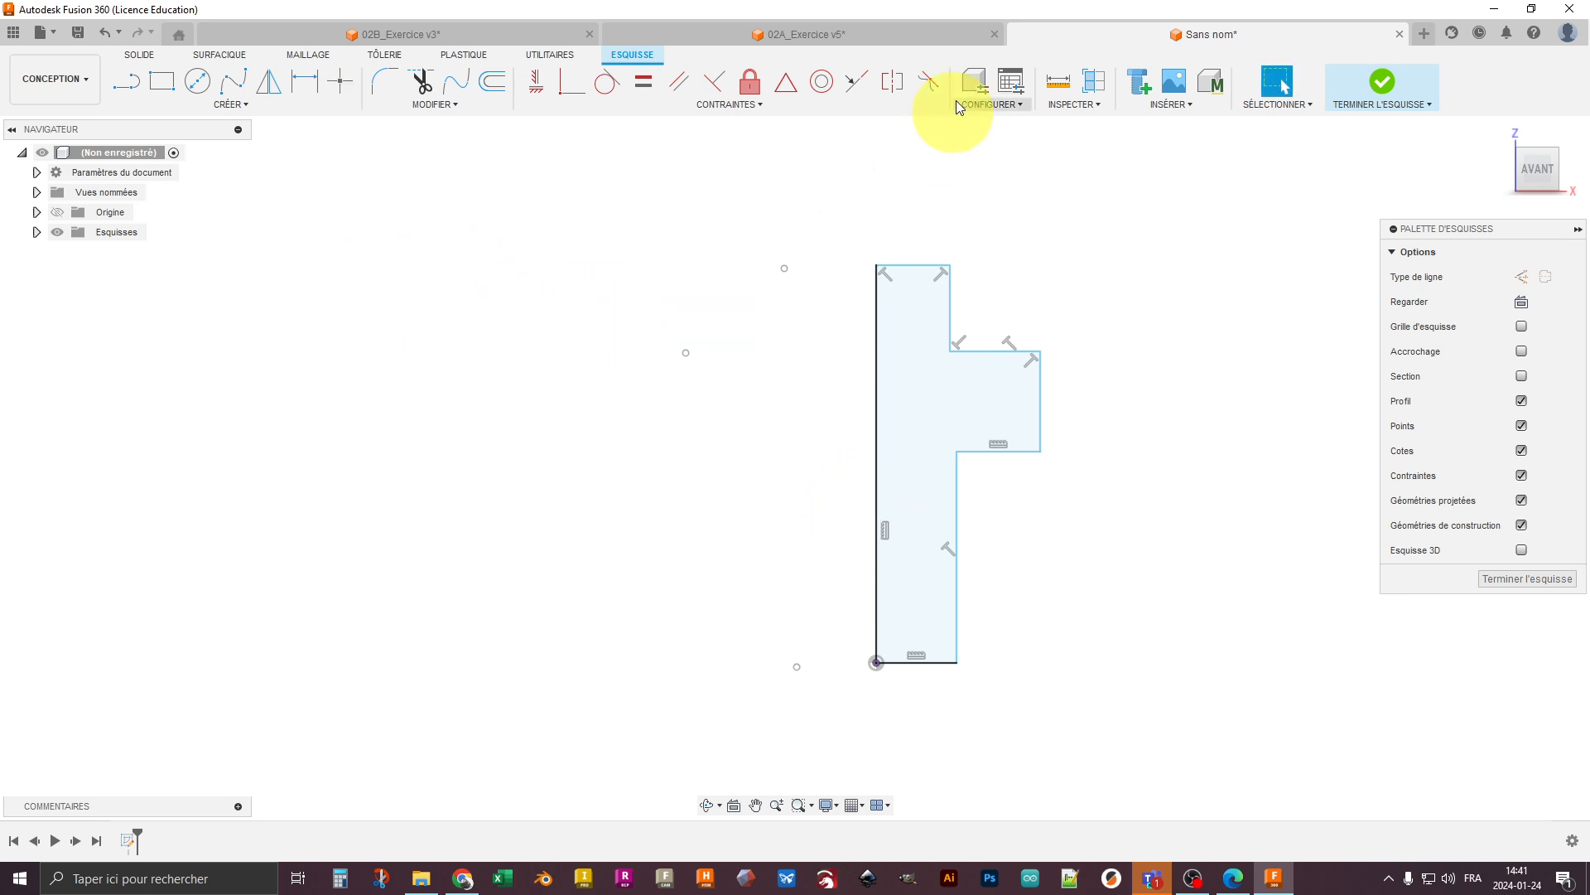
- Make the upper two free points symmetric to the profile's top outer corner and the collar's upper outer corner about the axis line
{"action": "left_click", "coordinate": [896, 91]}
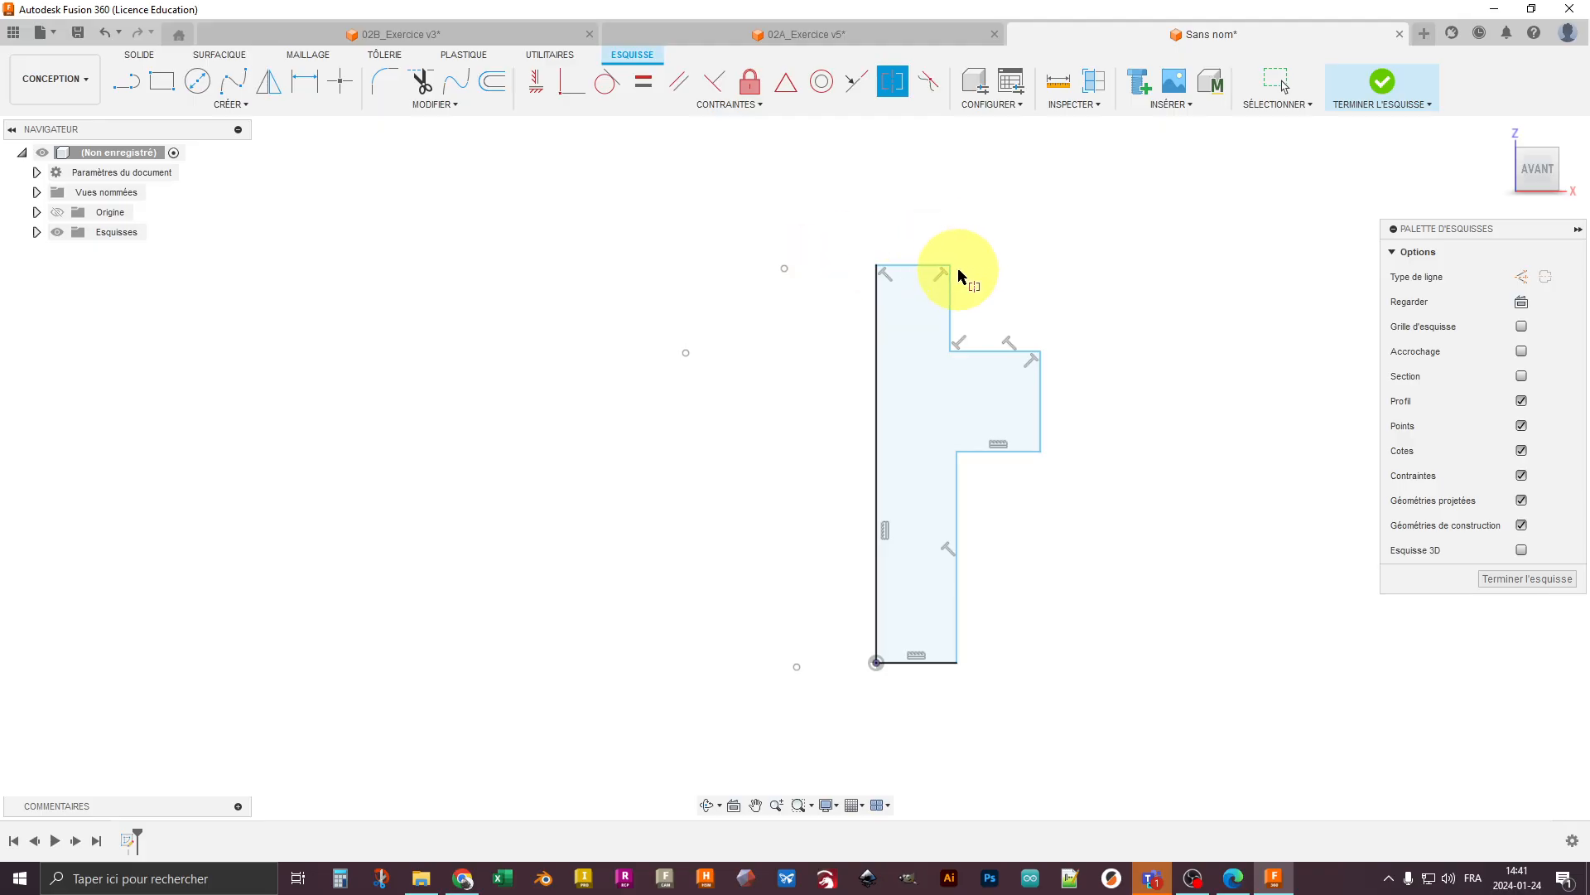
{"action": "left_click", "coordinate": [953, 268]}
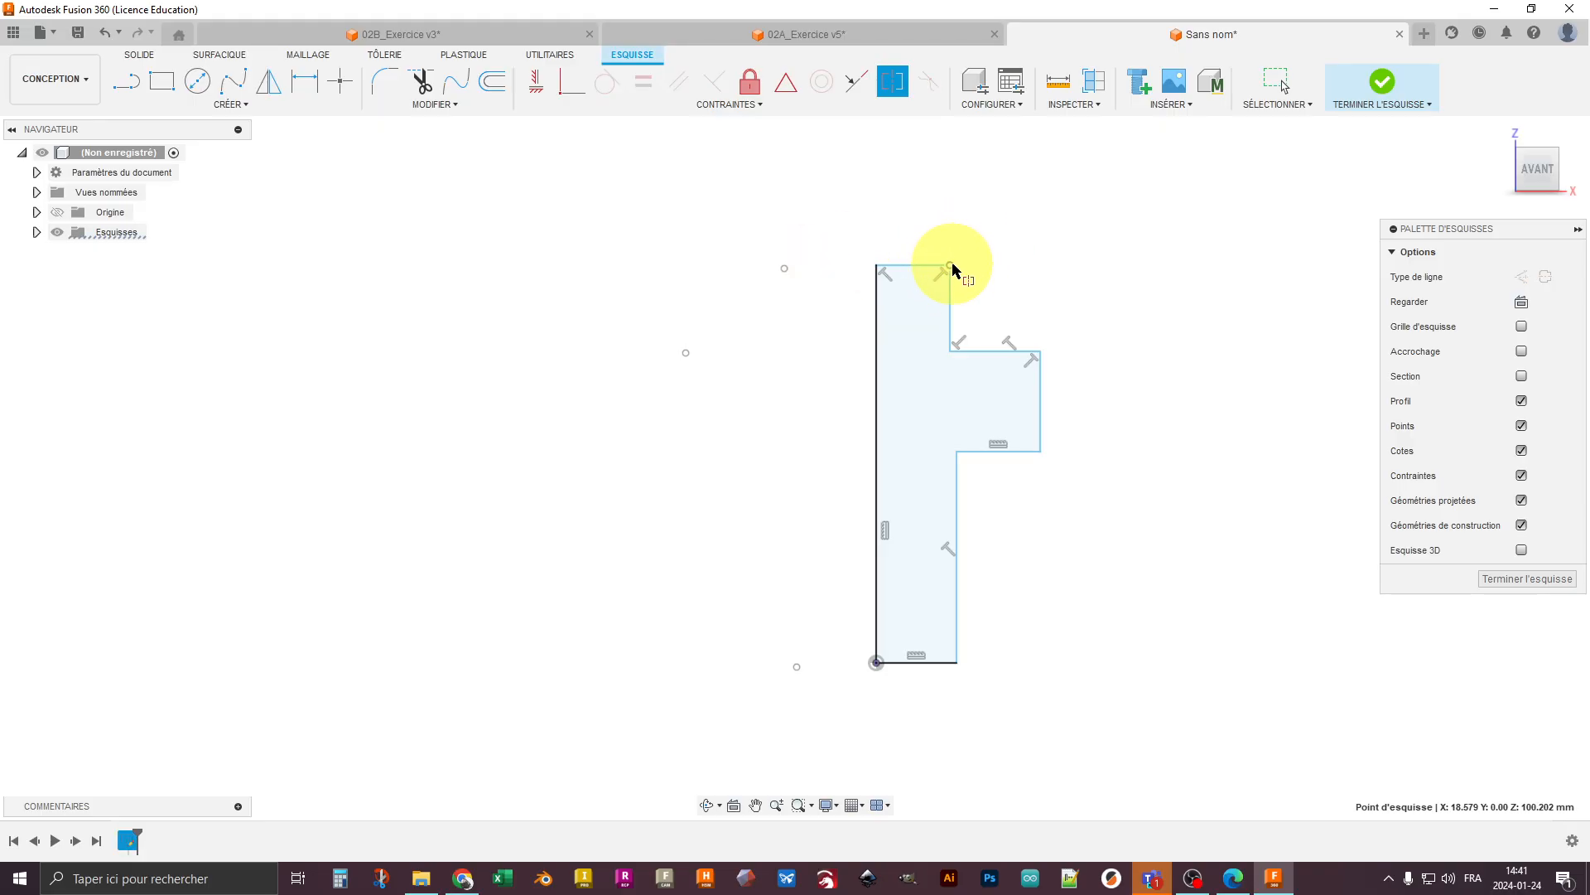
{"action": "left_click", "coordinate": [784, 270]}
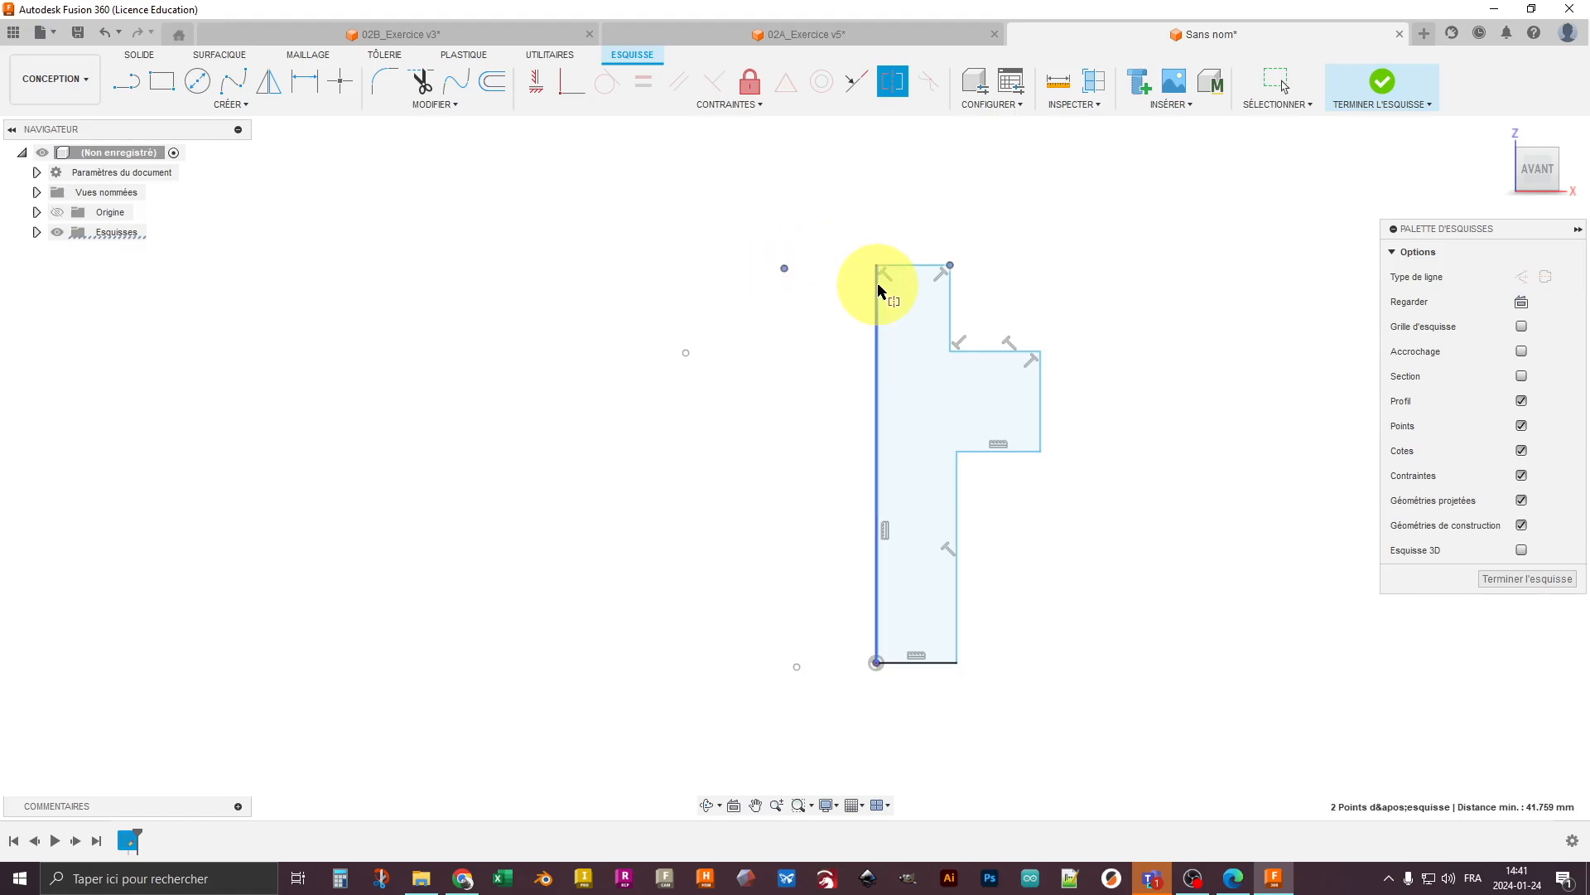
{"action": "left_click", "coordinate": [878, 291]}
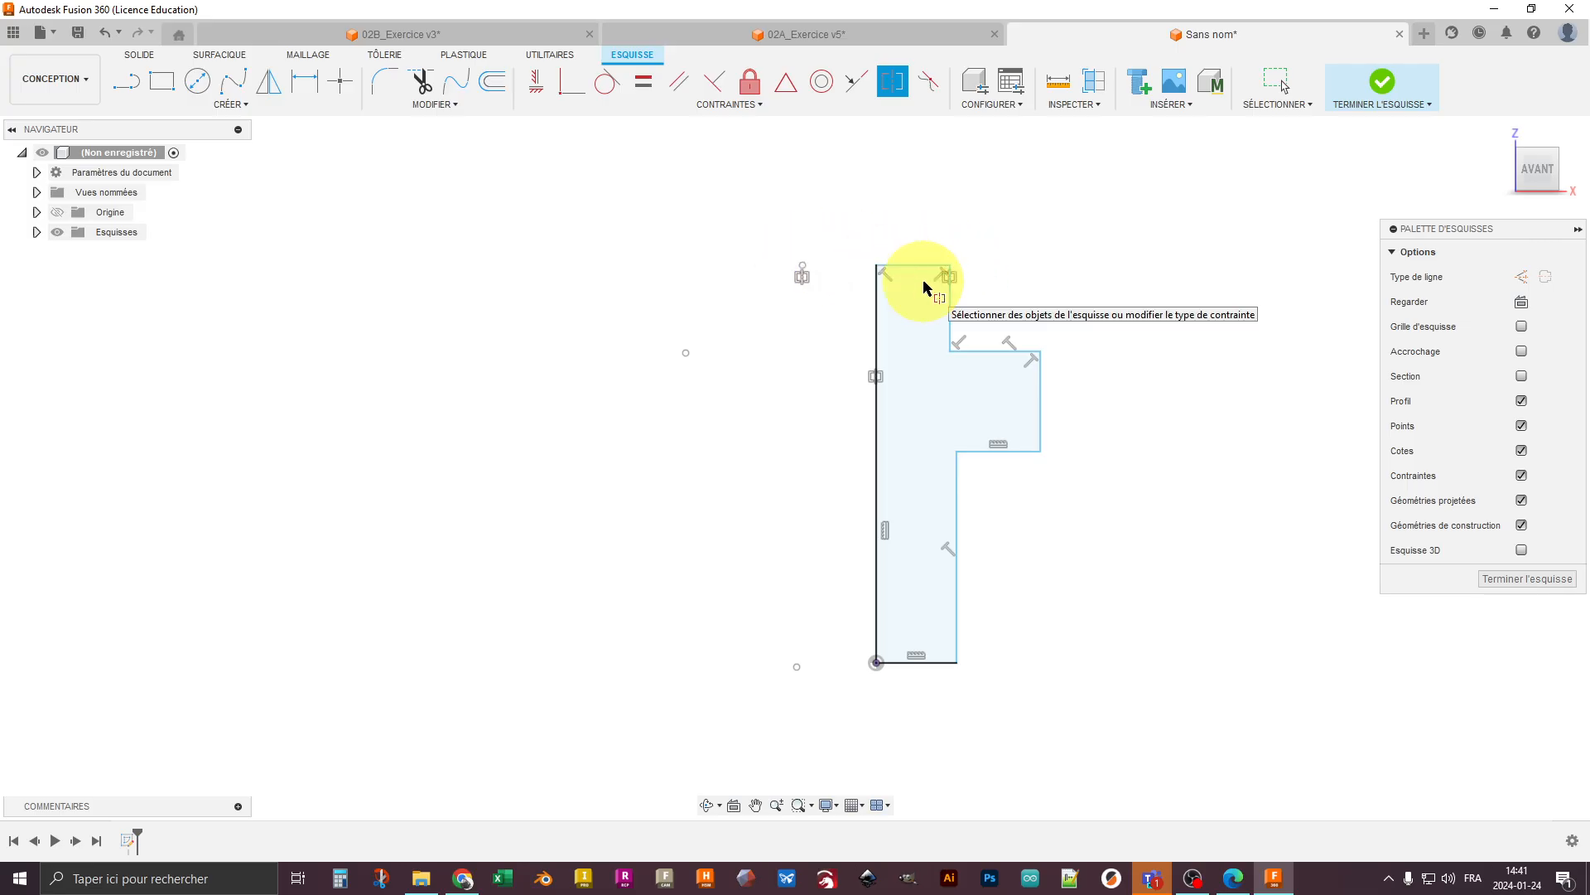
{"action": "left_click", "coordinate": [686, 354]}
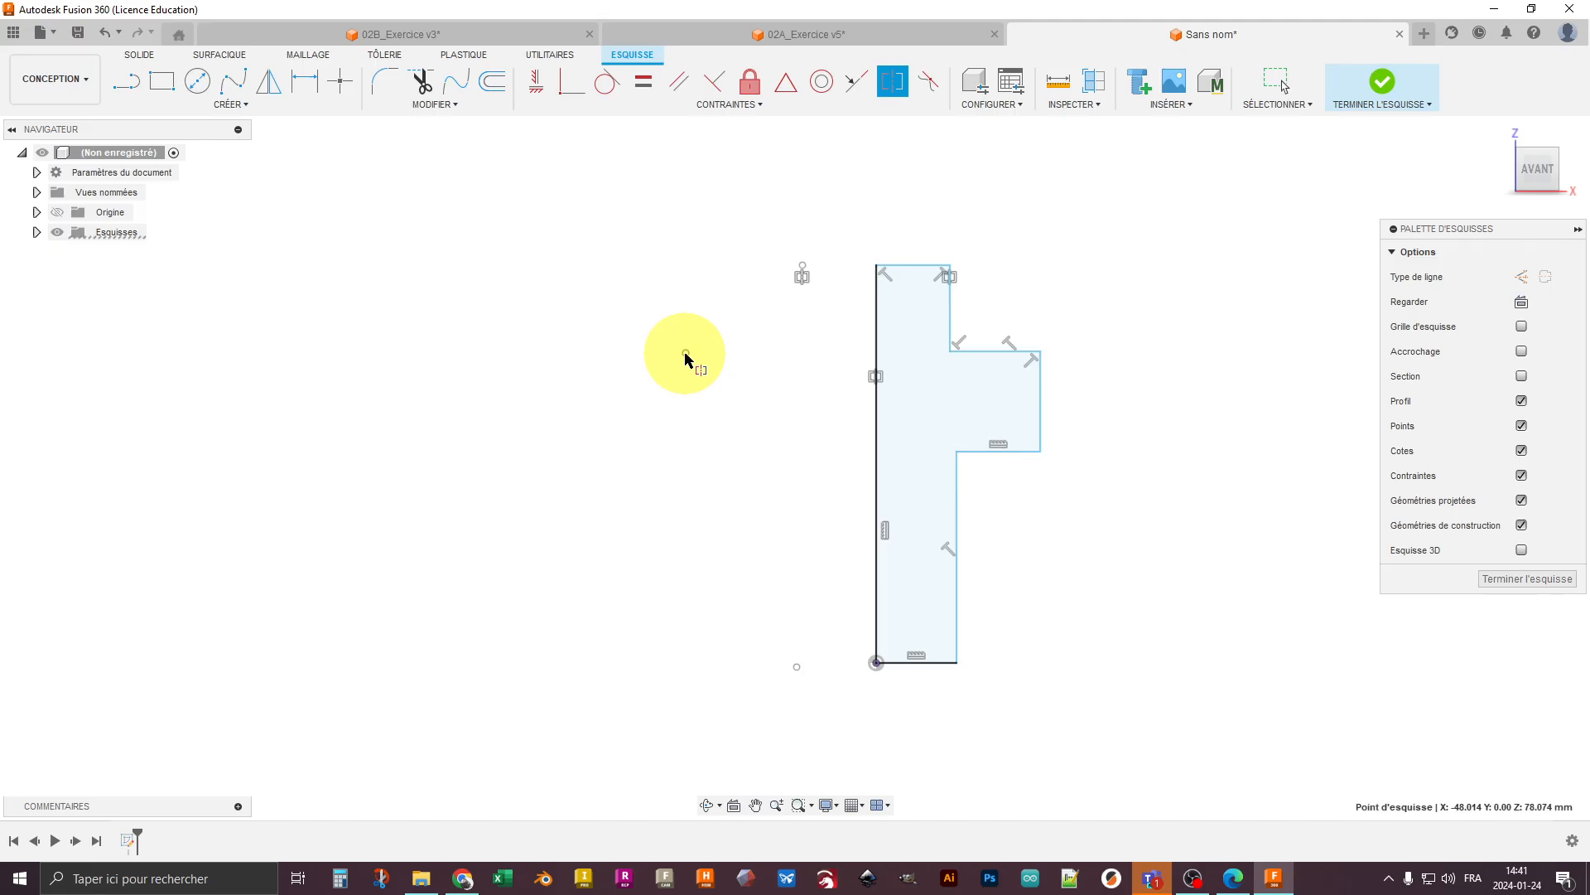
{"action": "left_click", "coordinate": [1035, 352]}
{"action": "left_click", "coordinate": [877, 318]}
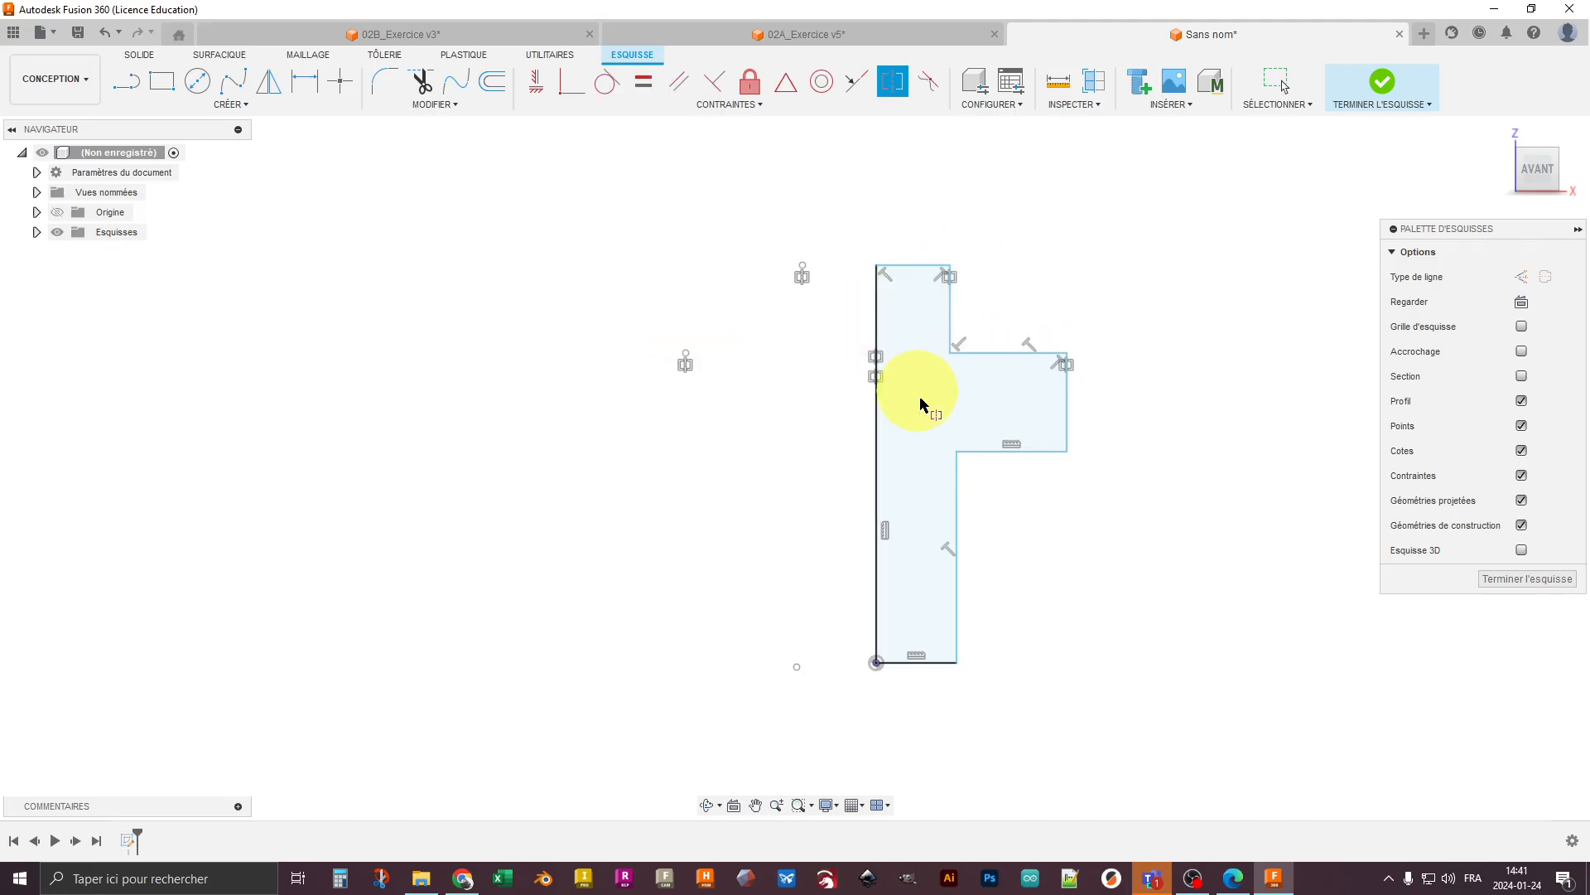
- Make the lowest free point symmetric to the profile's bottom outer corner about the axis line
{"action": "middle_click_drag", "start_coordinate": [919, 401], "coordinate": [916, 263]}
{"action": "left_click", "coordinate": [793, 523]}
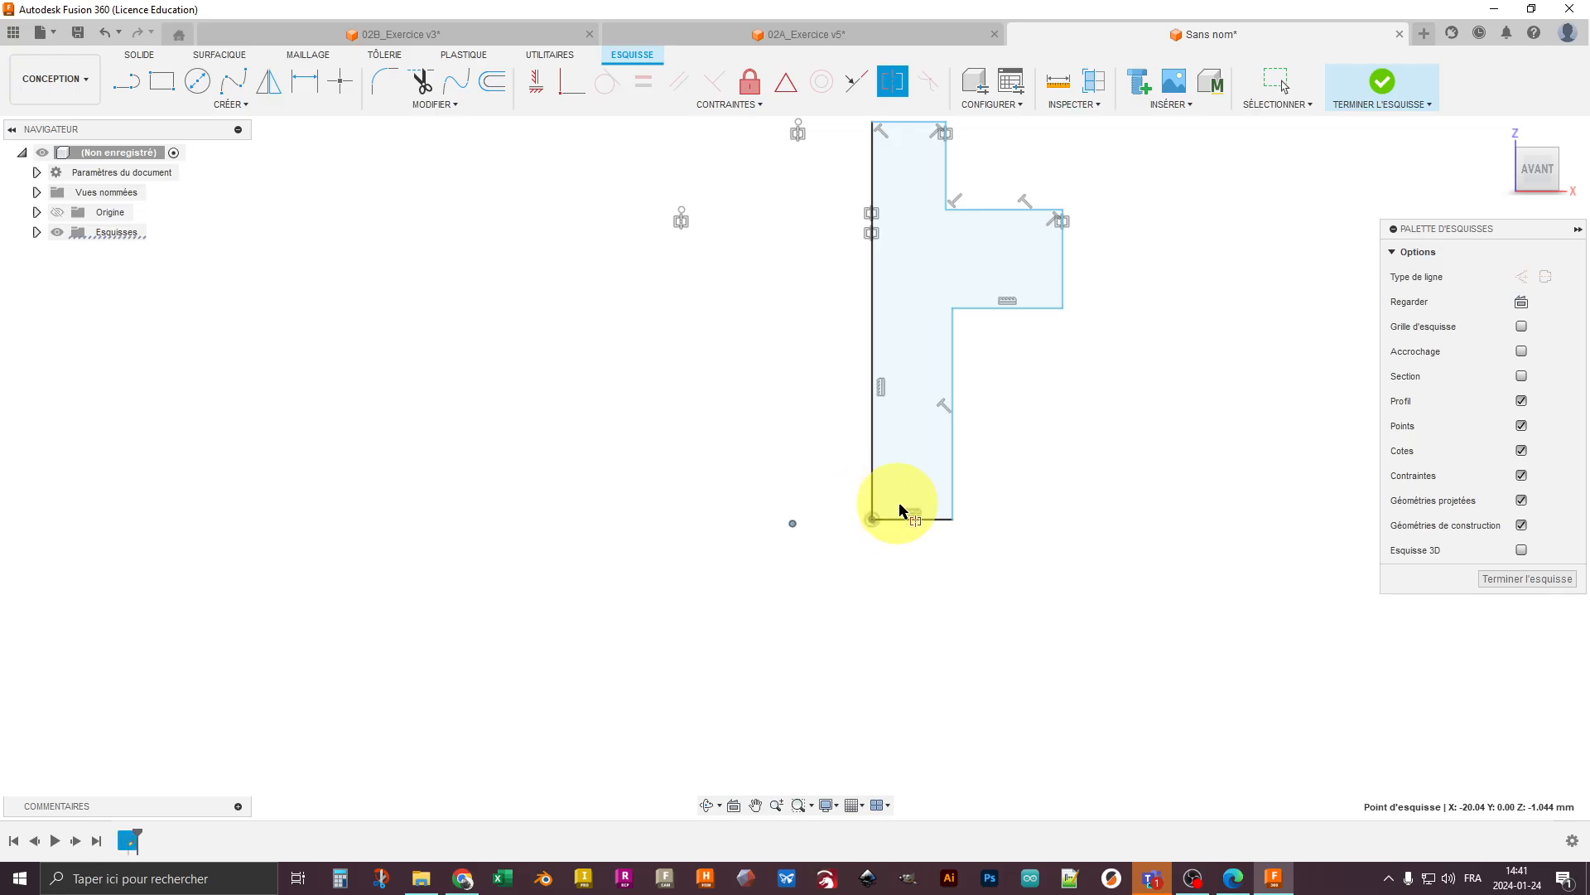
{"action": "left_click", "coordinate": [953, 518]}
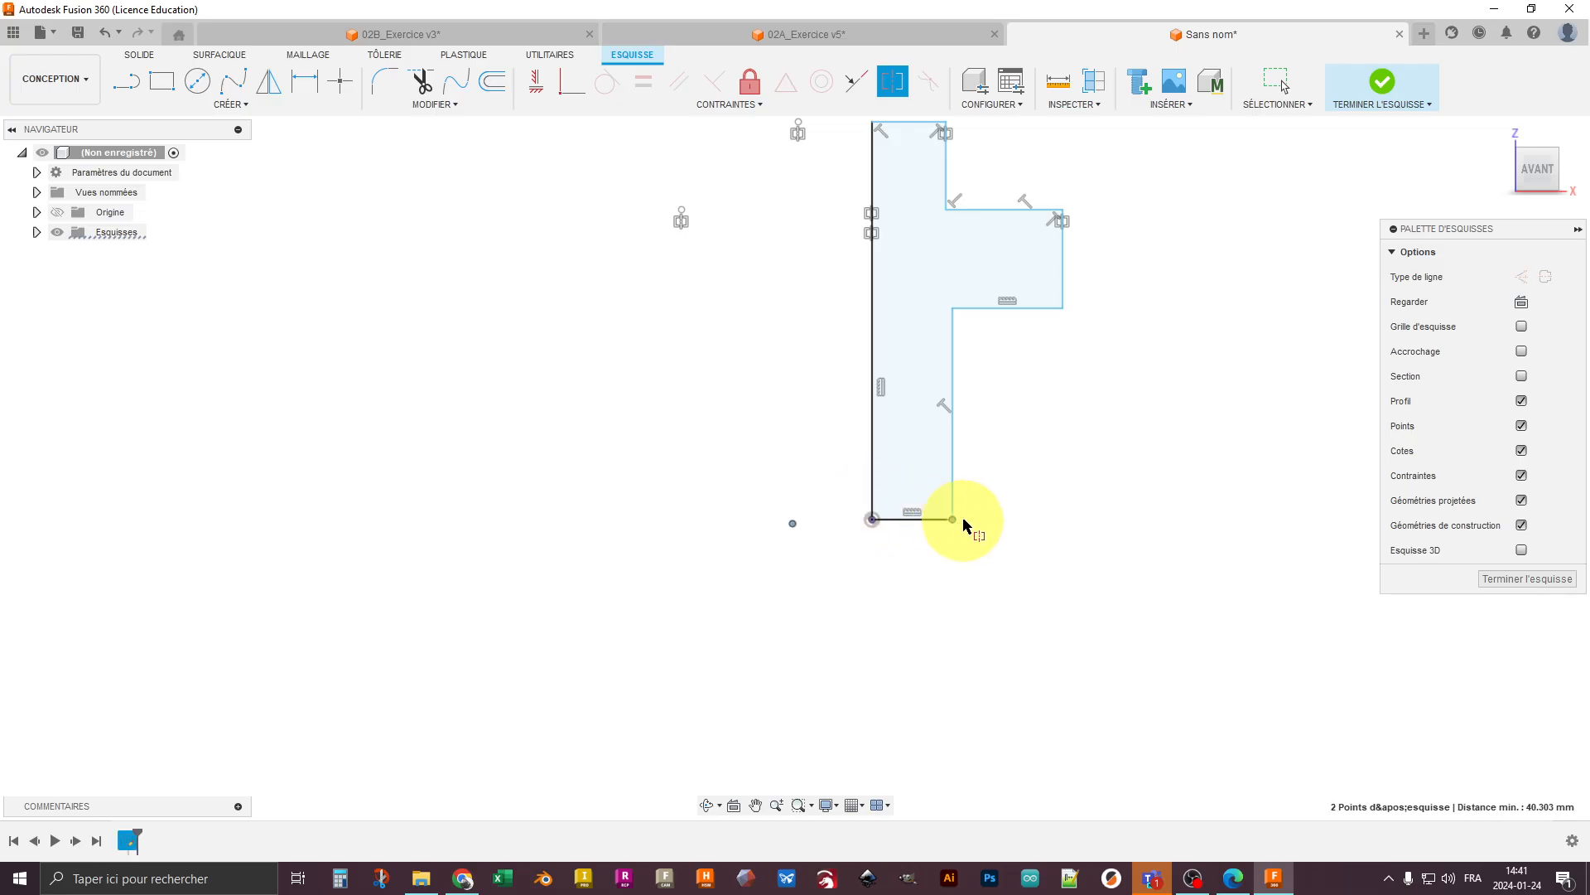
{"action": "left_click", "coordinate": [866, 422]}
{"action": "middle_click_drag", "start_coordinate": [813, 330], "coordinate": [819, 461]}
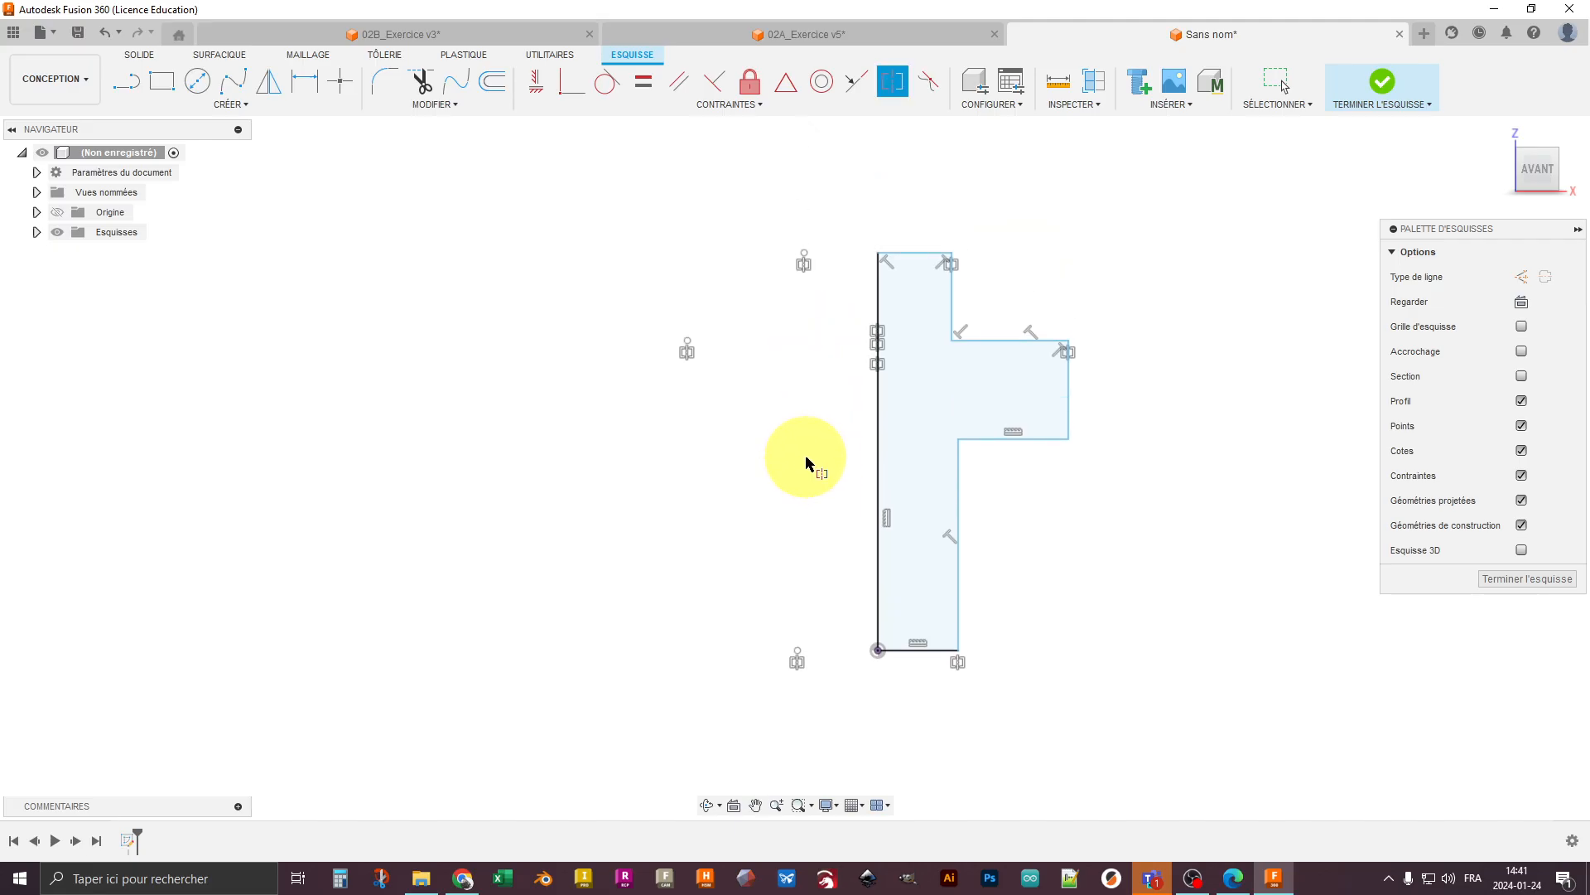
{"action": "key", "text": "Escape"}
- Move the profile's top and collar outer corners to test that their mirrored points follow
{"action": "left_click_drag", "start_coordinate": [951, 256], "coordinate": [944, 219]}
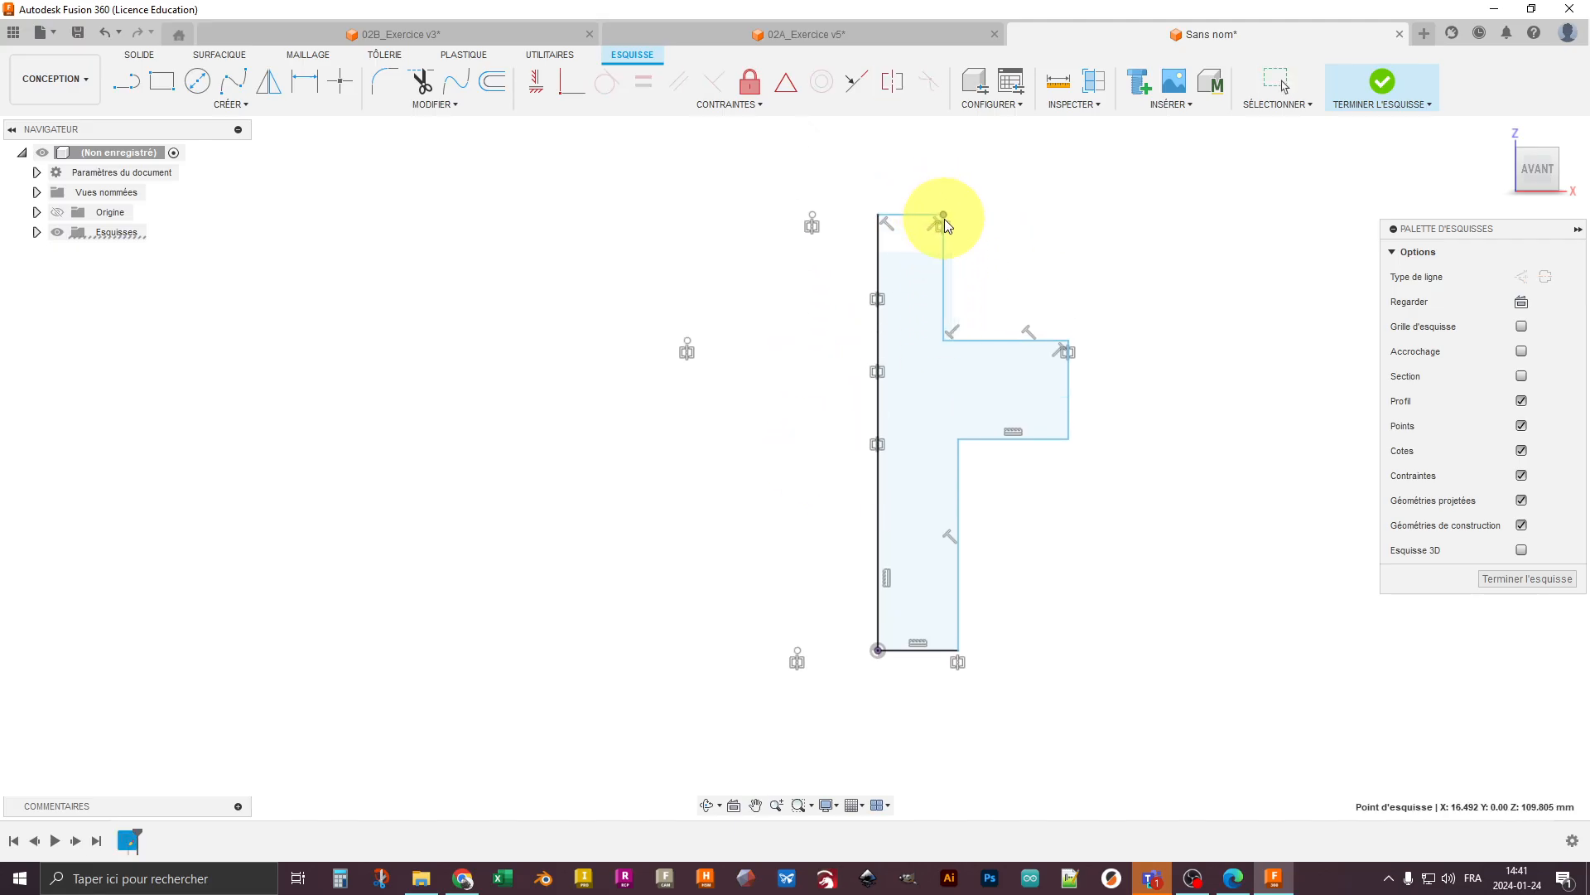
{"action": "left_click_drag", "start_coordinate": [942, 336], "coordinate": [1067, 324]}
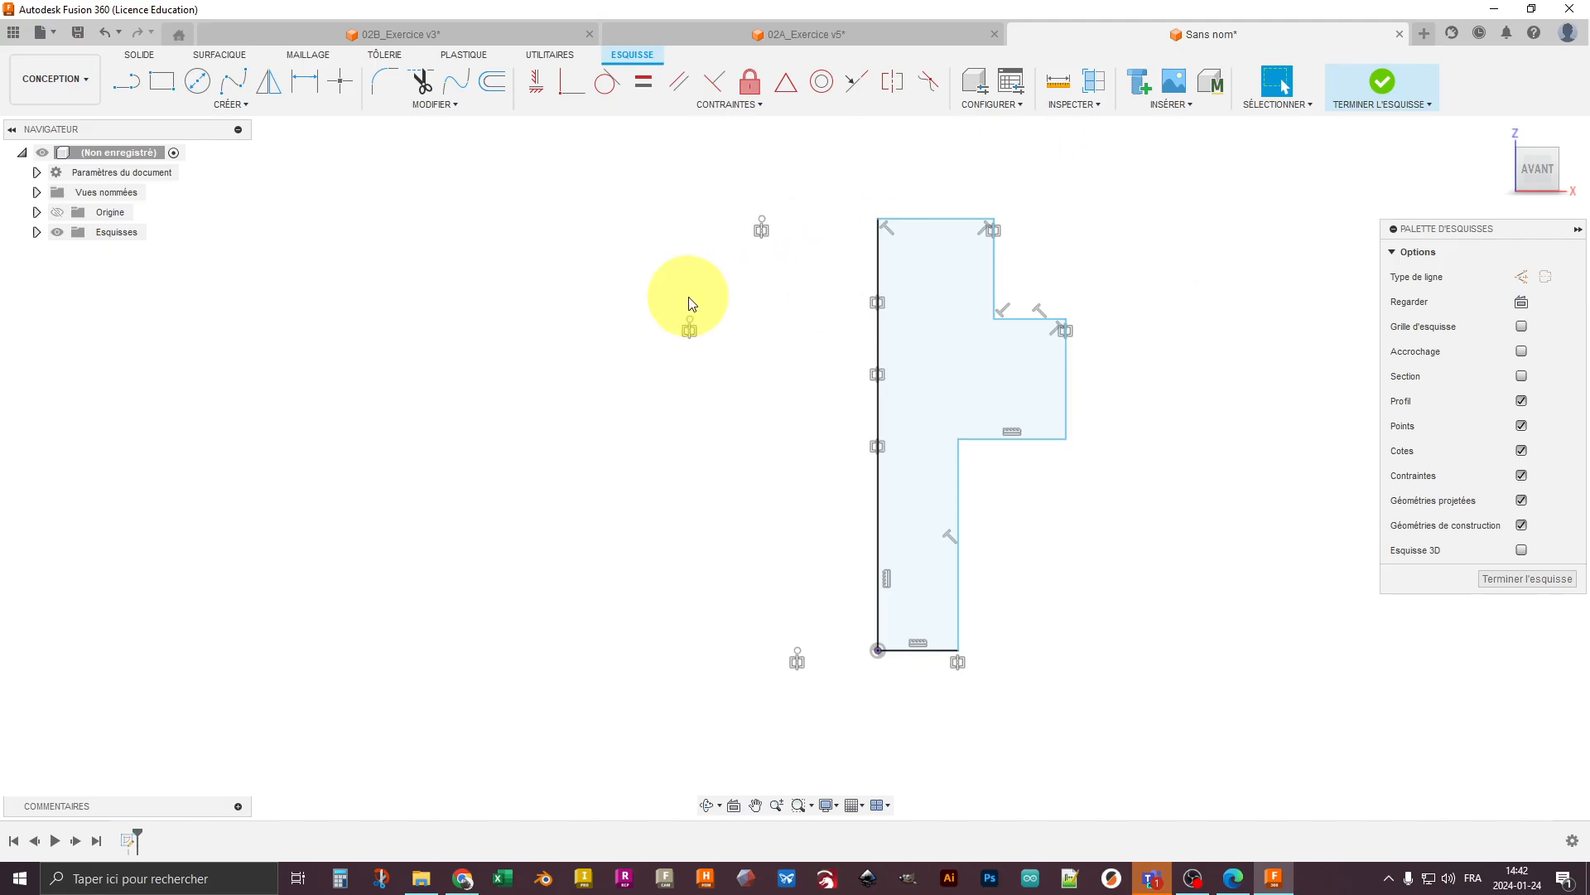
{"action": "middle_click_drag", "start_coordinate": [685, 256], "coordinate": [721, 313]}
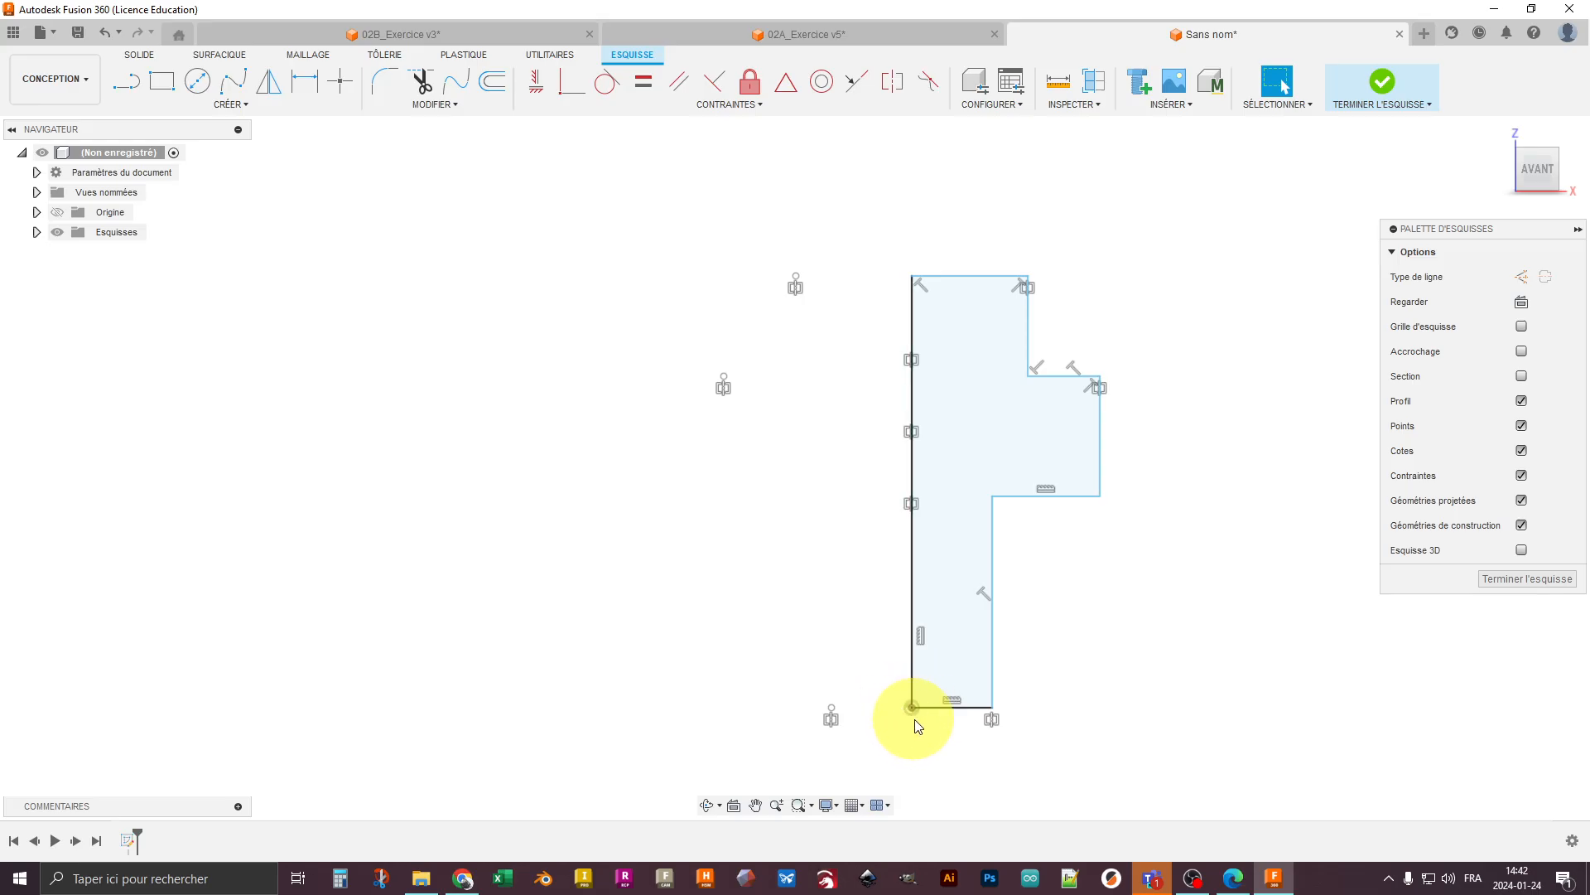
- Show the origin geometry briefly to check the profile's position against it, and hide it again
{"action": "left_click", "coordinate": [57, 213]}
{"action": "left_click", "coordinate": [57, 213]}
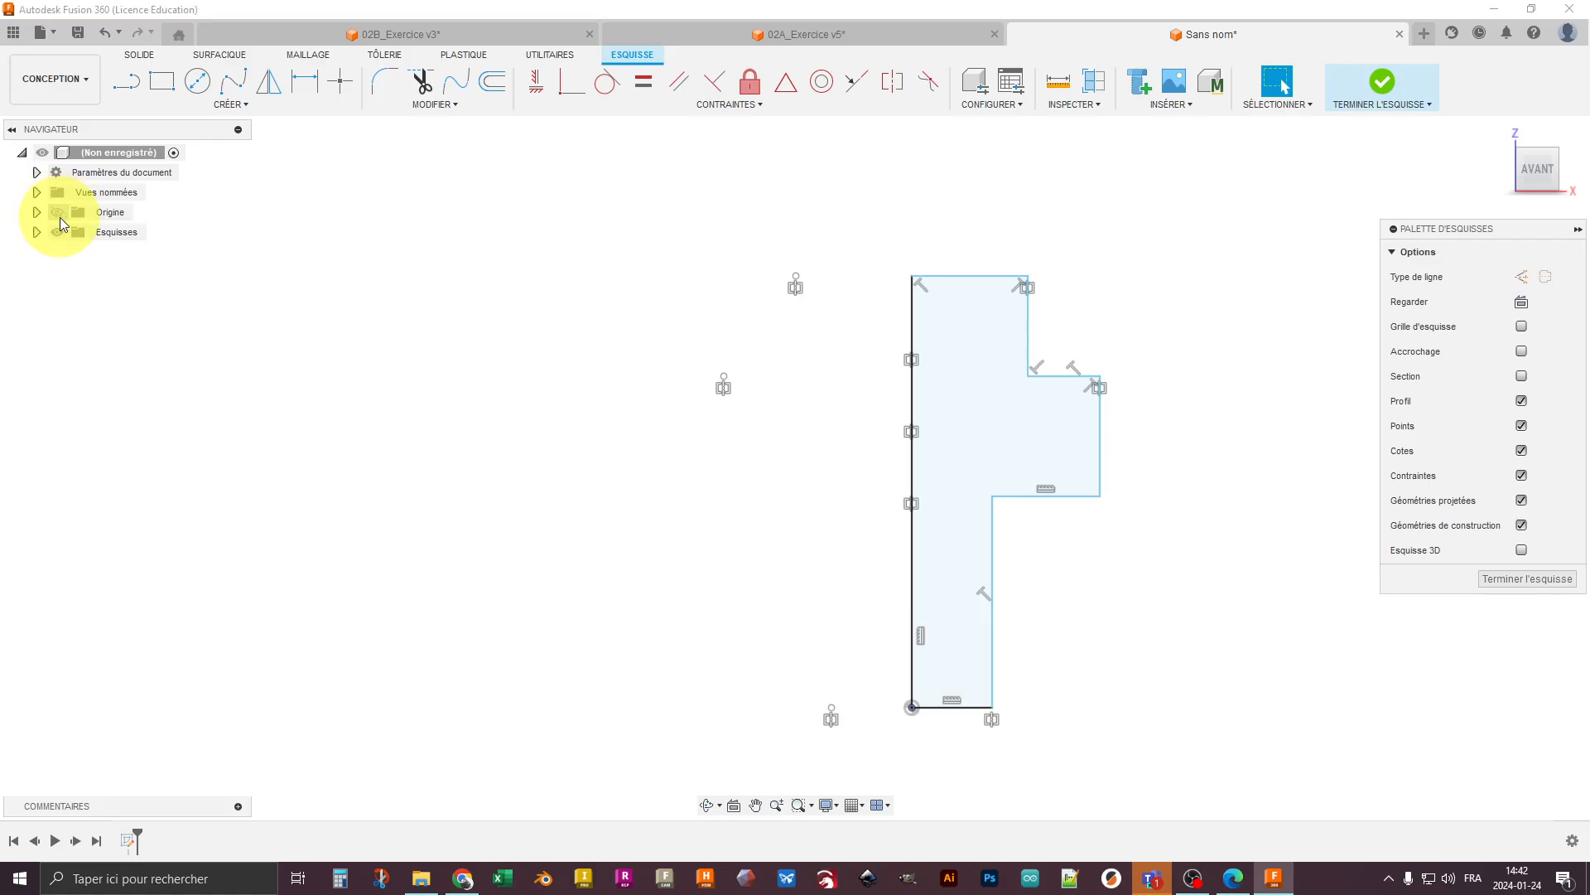
{"action": "left_click", "coordinate": [56, 213]}
{"action": "left_click", "coordinate": [57, 213]}
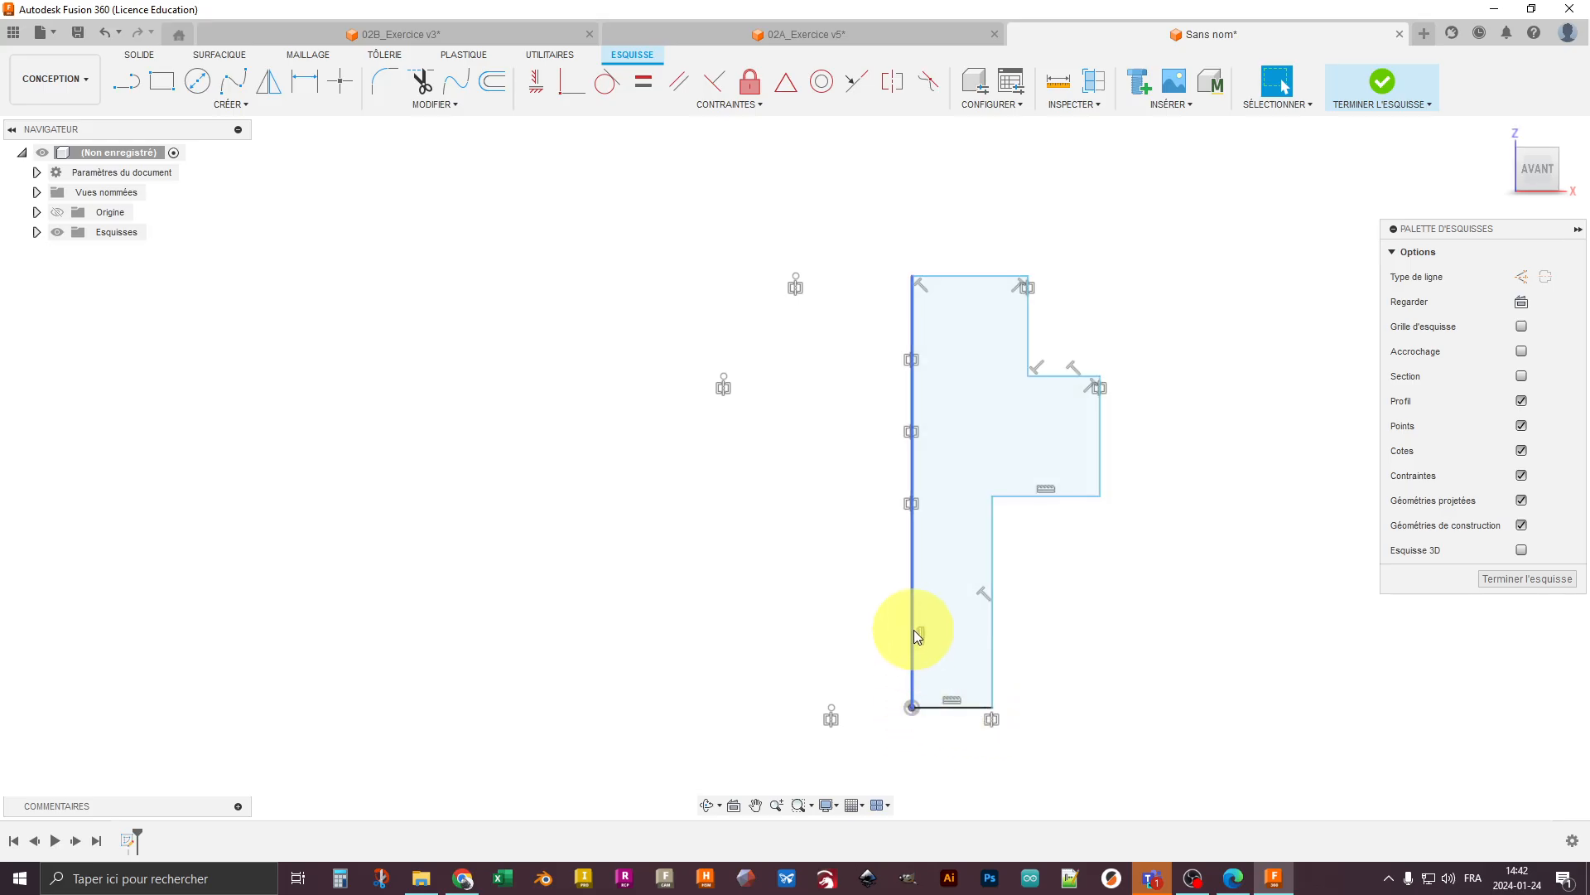
- Move the axis line's top endpoint vertically and widen the bottom section to about 28 mm to test the remaining freedom
{"action": "mouse_move", "coordinate": [912, 277]}
{"action": "left_mouse_down"}
{"action": "mouse_move", "coordinate": [909, 212]}
{"action": "mouse_move", "coordinate": [912, 252]}
{"action": "left_mouse_up"}
{"action": "left_click_drag", "start_coordinate": [915, 308], "coordinate": [915, 322]}
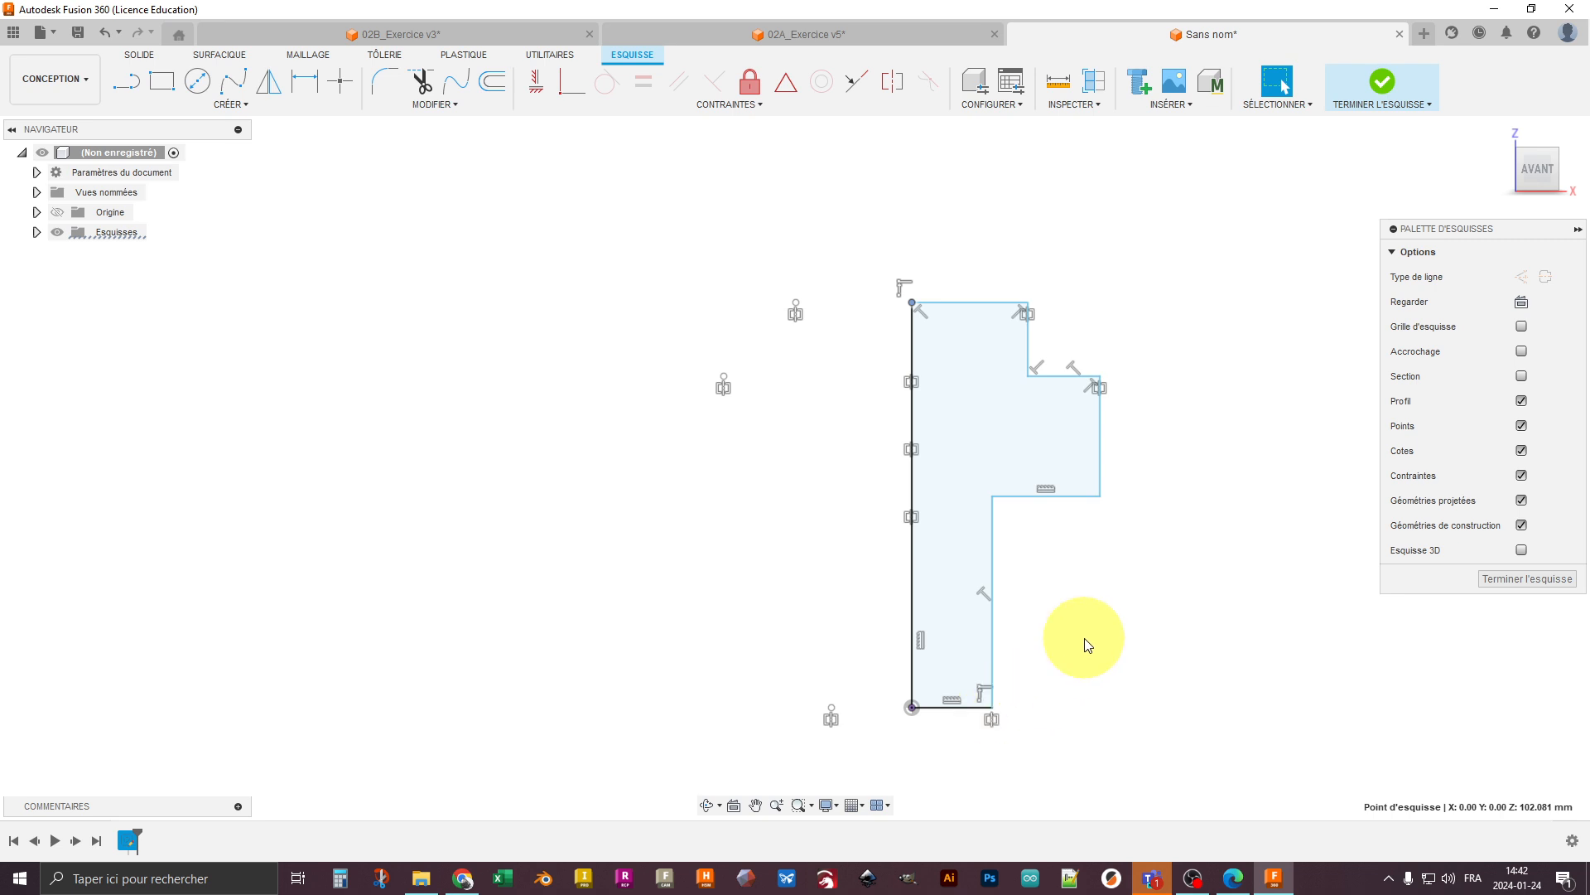
{"action": "mouse_move", "coordinate": [995, 706]}
{"action": "left_mouse_down"}
{"action": "mouse_move", "coordinate": [1051, 706]}
{"action": "mouse_move", "coordinate": [961, 710]}
{"action": "mouse_move", "coordinate": [1022, 707]}
{"action": "left_mouse_up"}
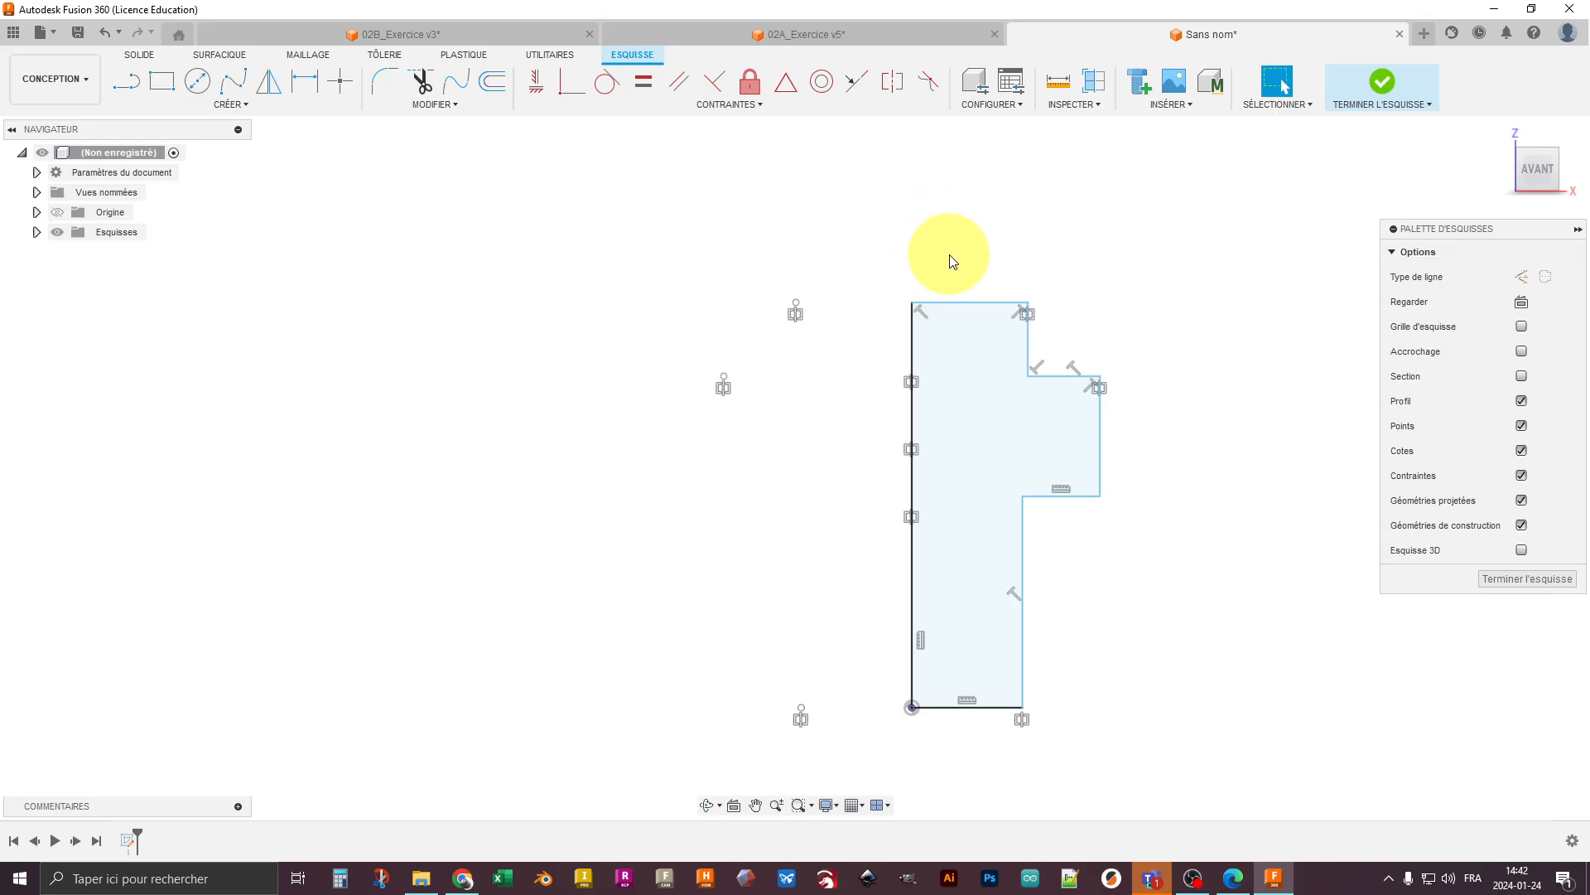
- Dimension the upper section's full diameter as 40 mm between its outer corner and the mirrored point
{"action": "key", "text": "d"}
{"action": "left_click", "coordinate": [1028, 312]}
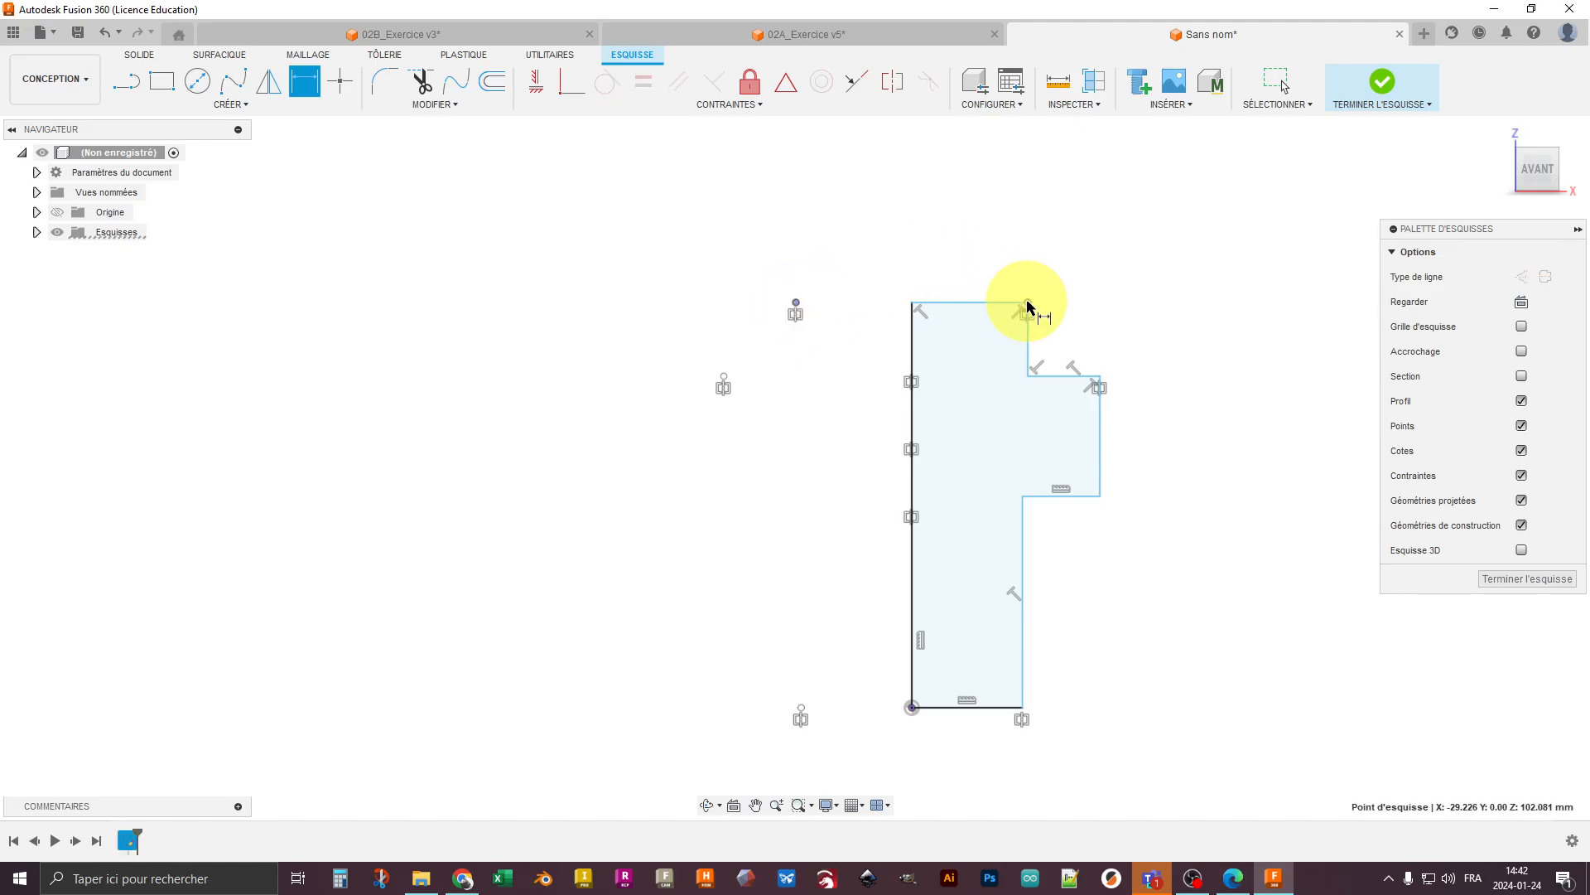
{"action": "left_click", "coordinate": [953, 228]}
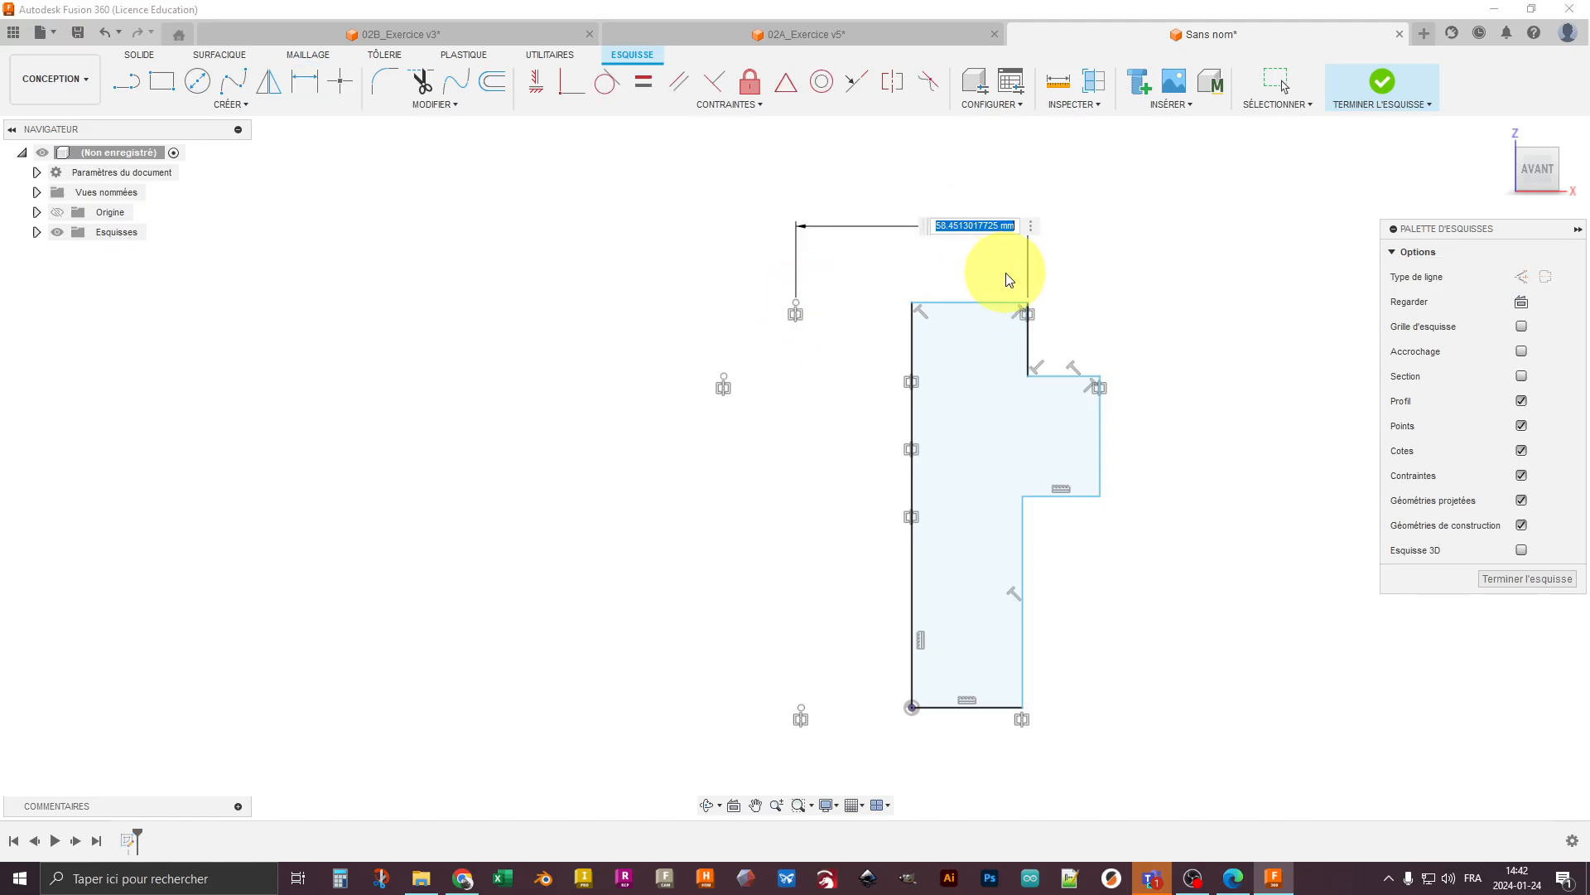
{"action": "type", "text": "40"}
{"action": "key", "text": "Return"}
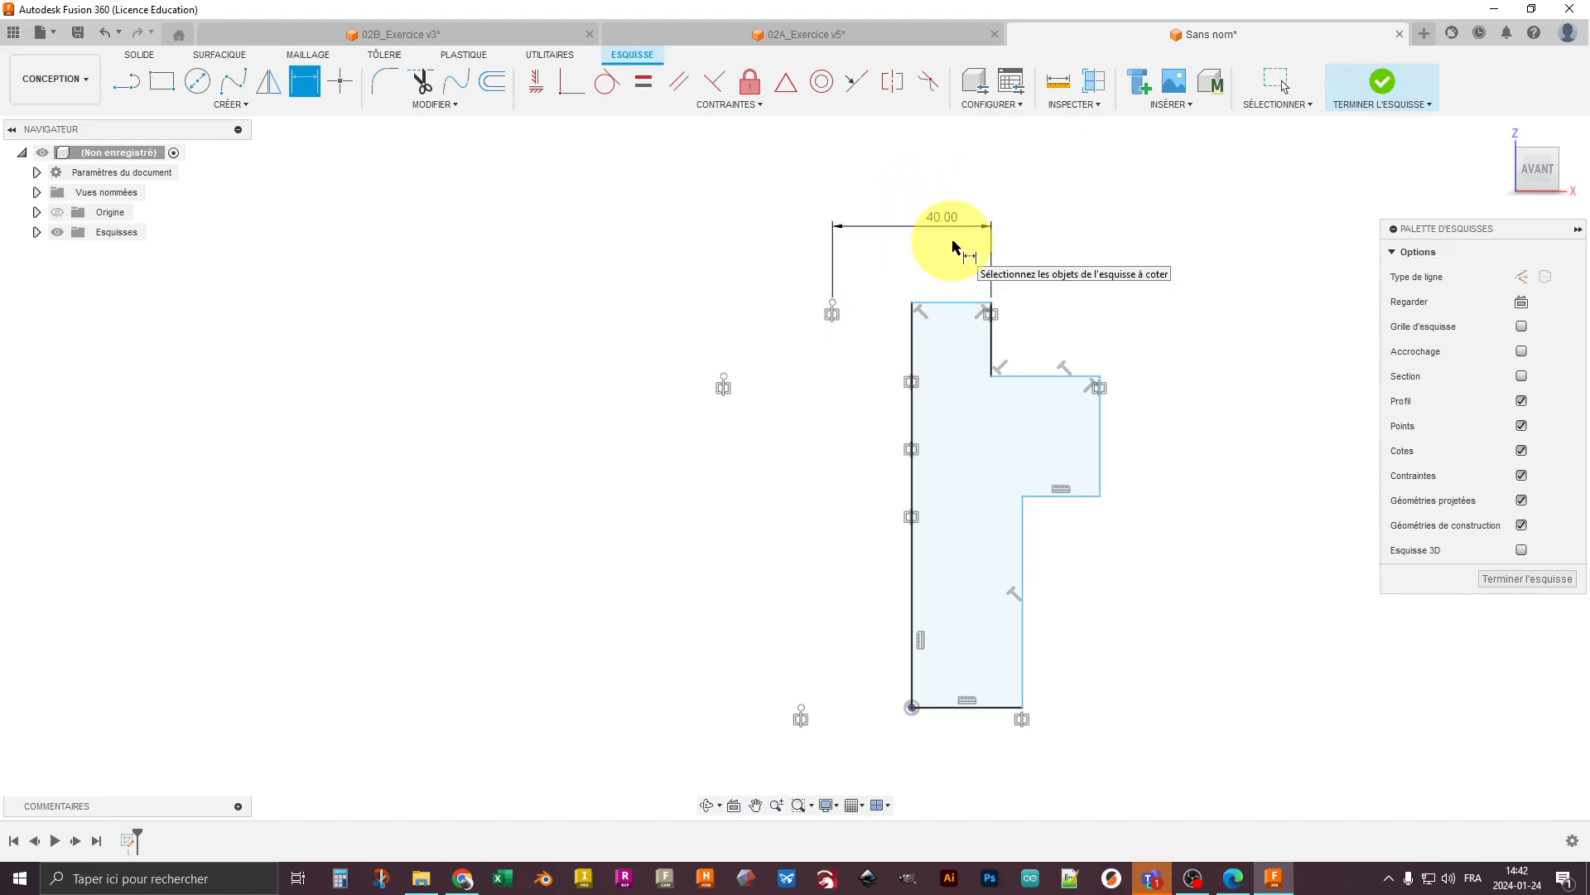
{"action": "key", "text": "Escape"}
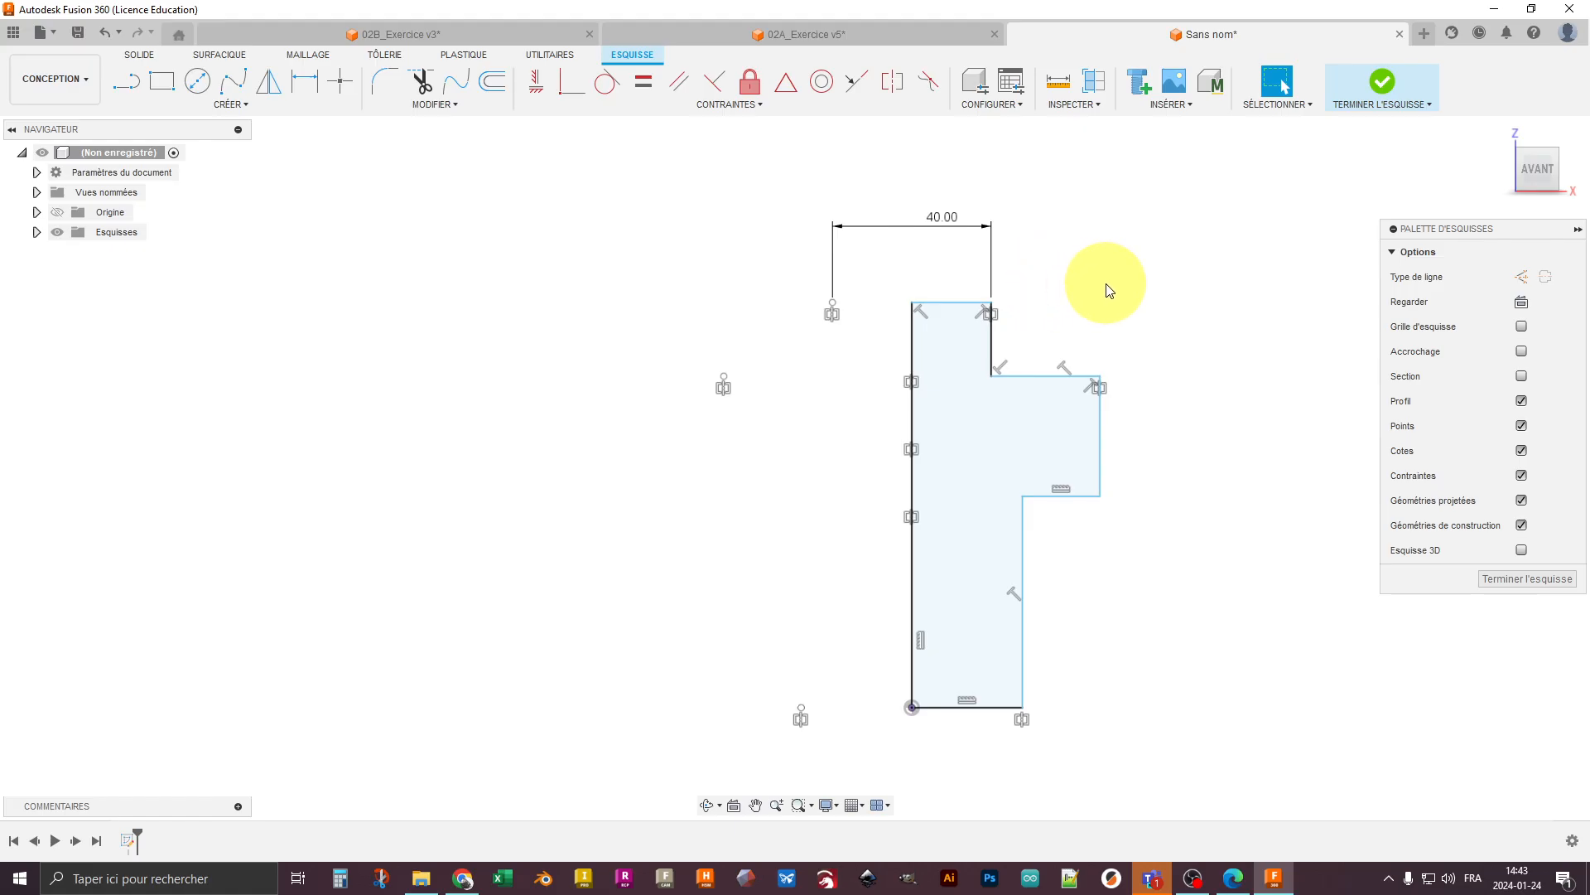
- Dimension the collar's full diameter as 60 mm between its upper outer corner and the mirrored point
{"action": "key", "text": "d"}
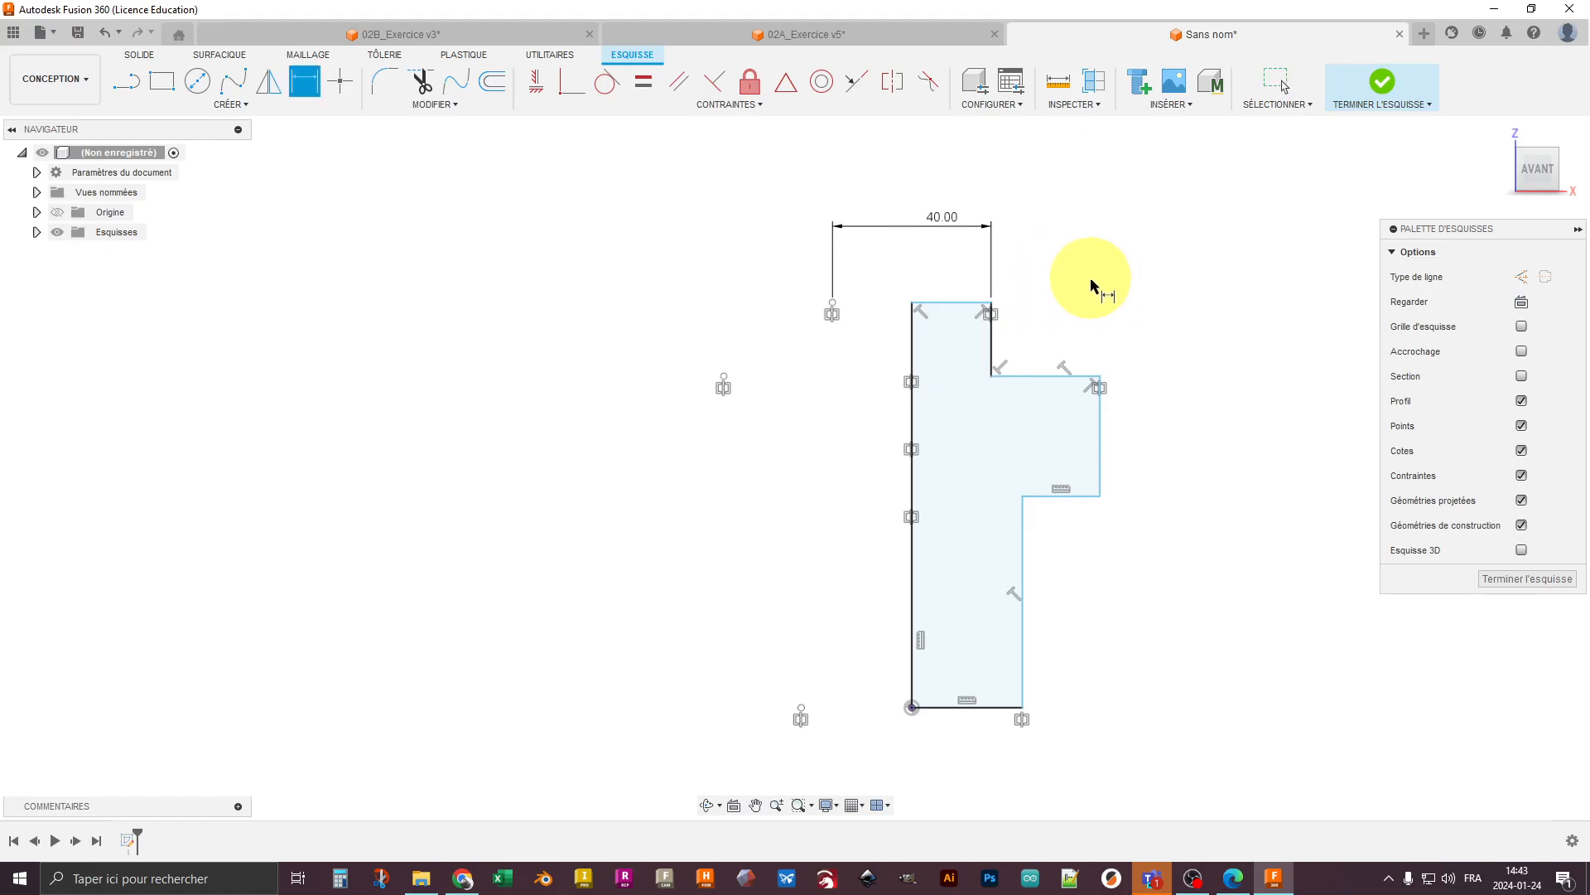
{"action": "left_click", "coordinate": [1106, 381]}
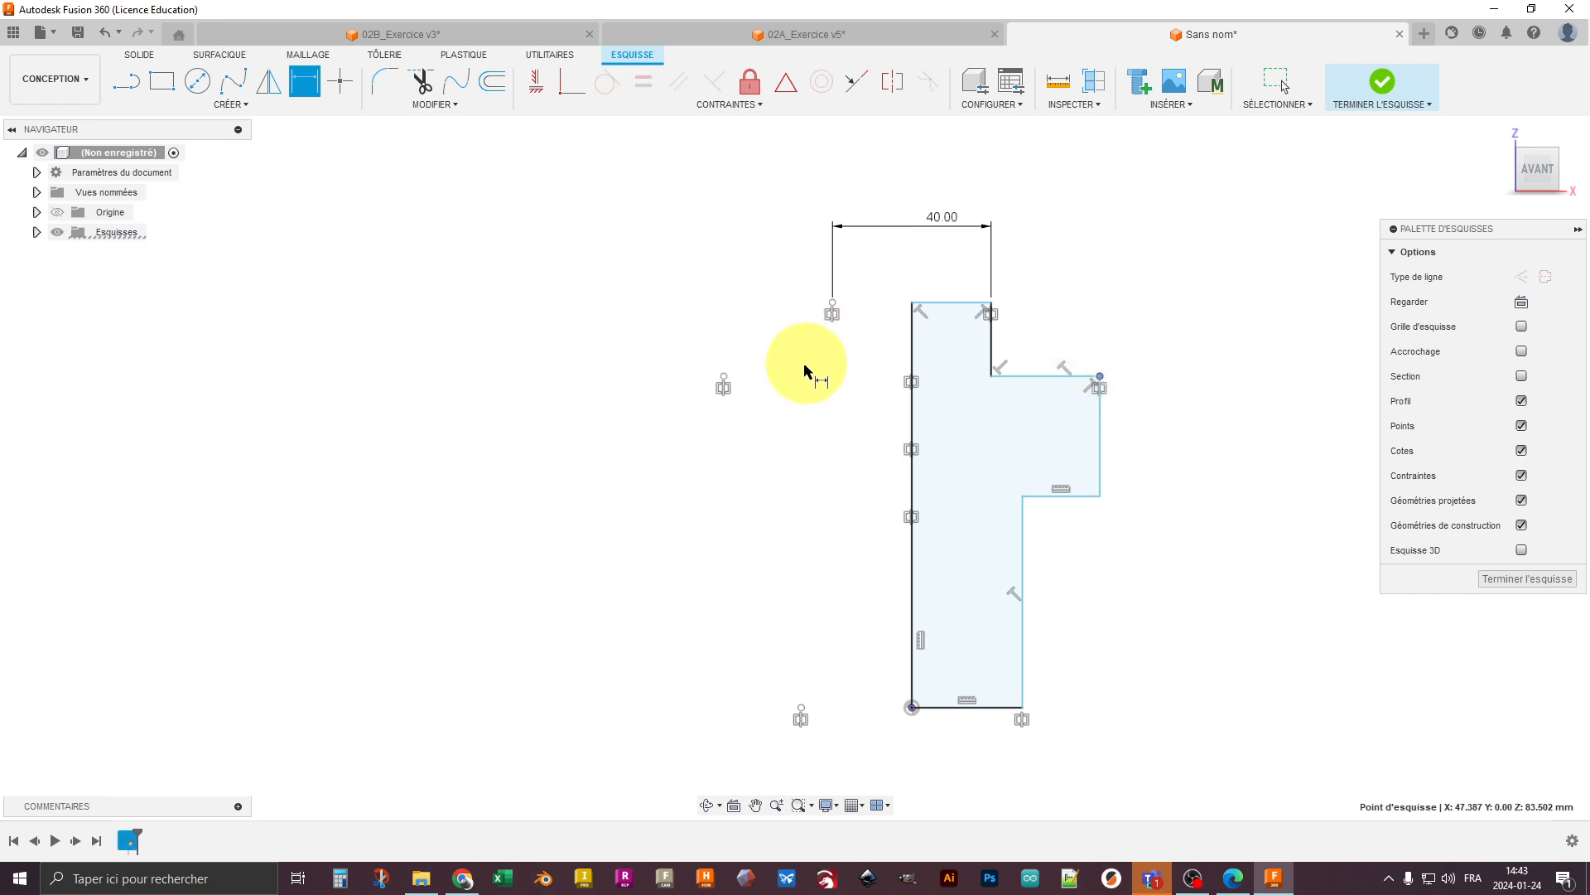
{"action": "left_click", "coordinate": [724, 383]}
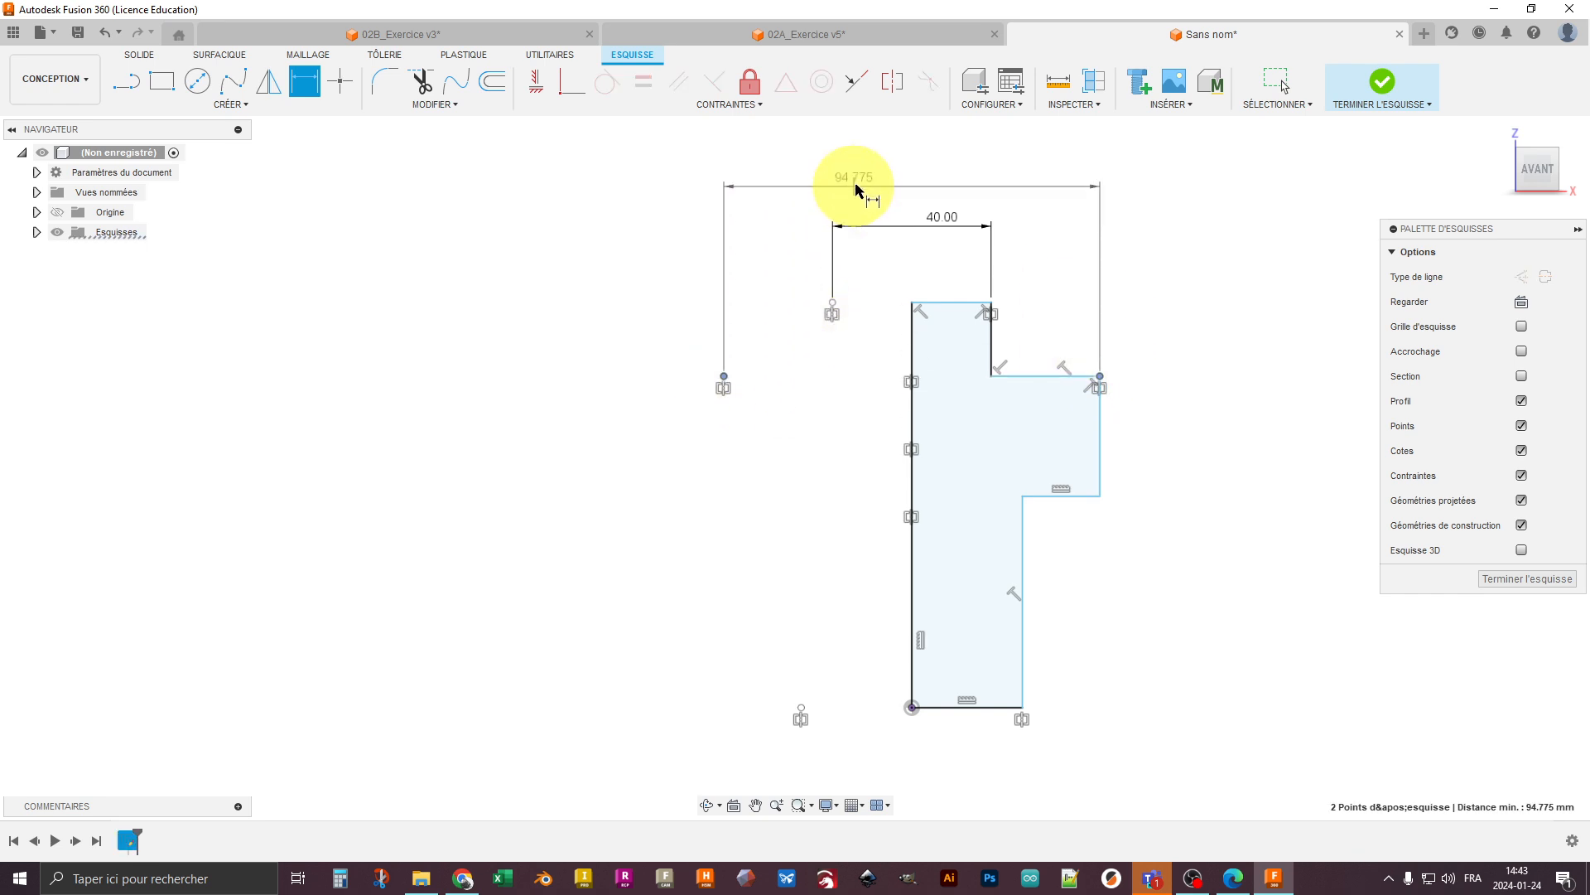
{"action": "left_click", "coordinate": [903, 172]}
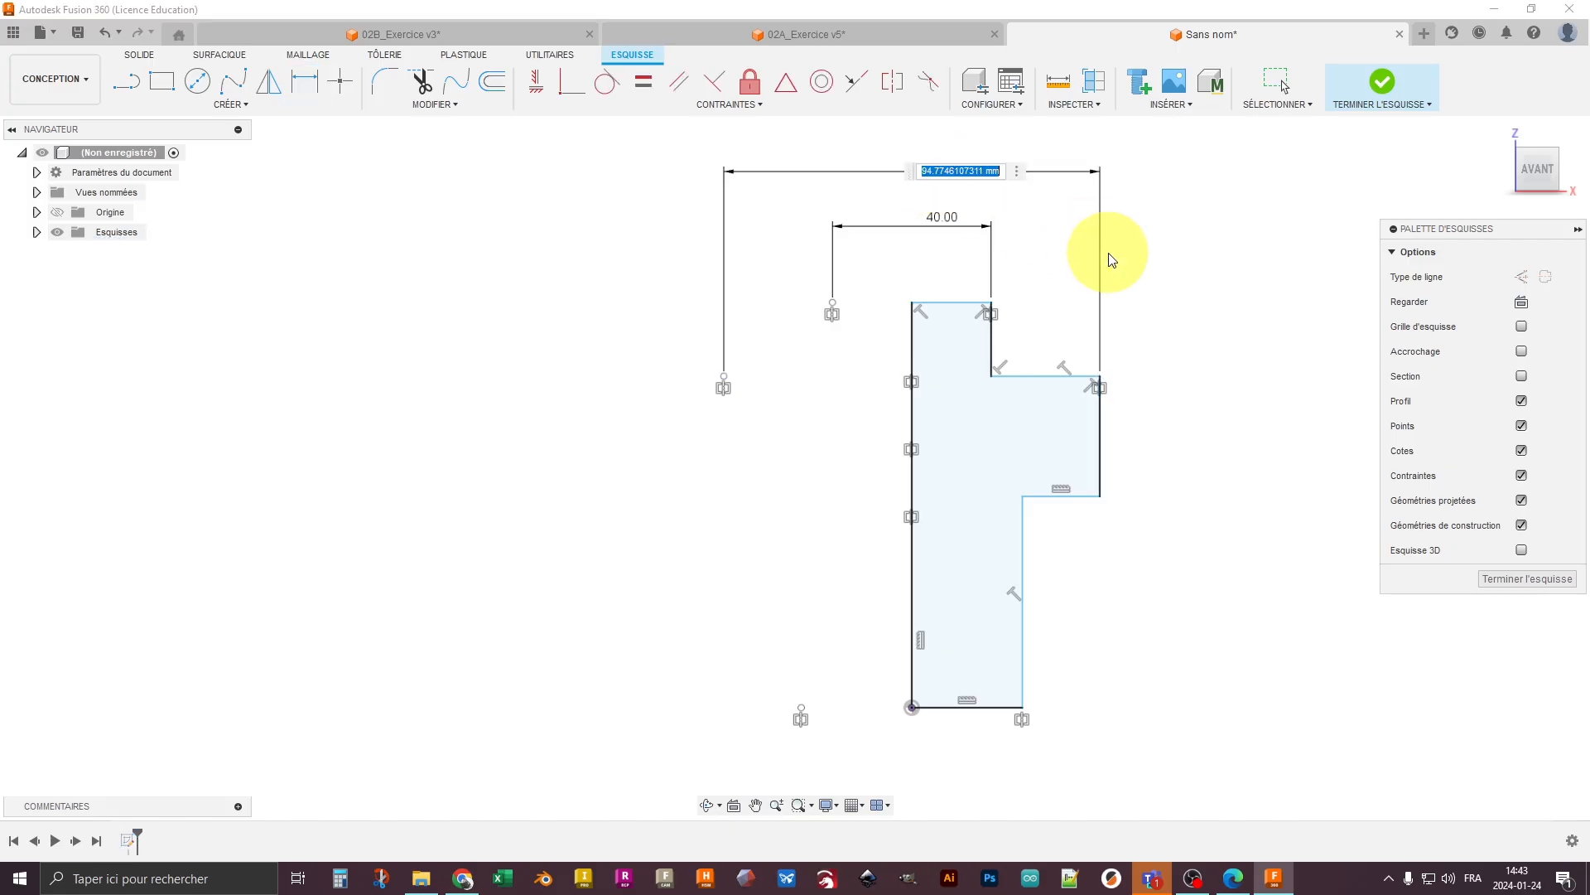
{"action": "type", "text": "60"}
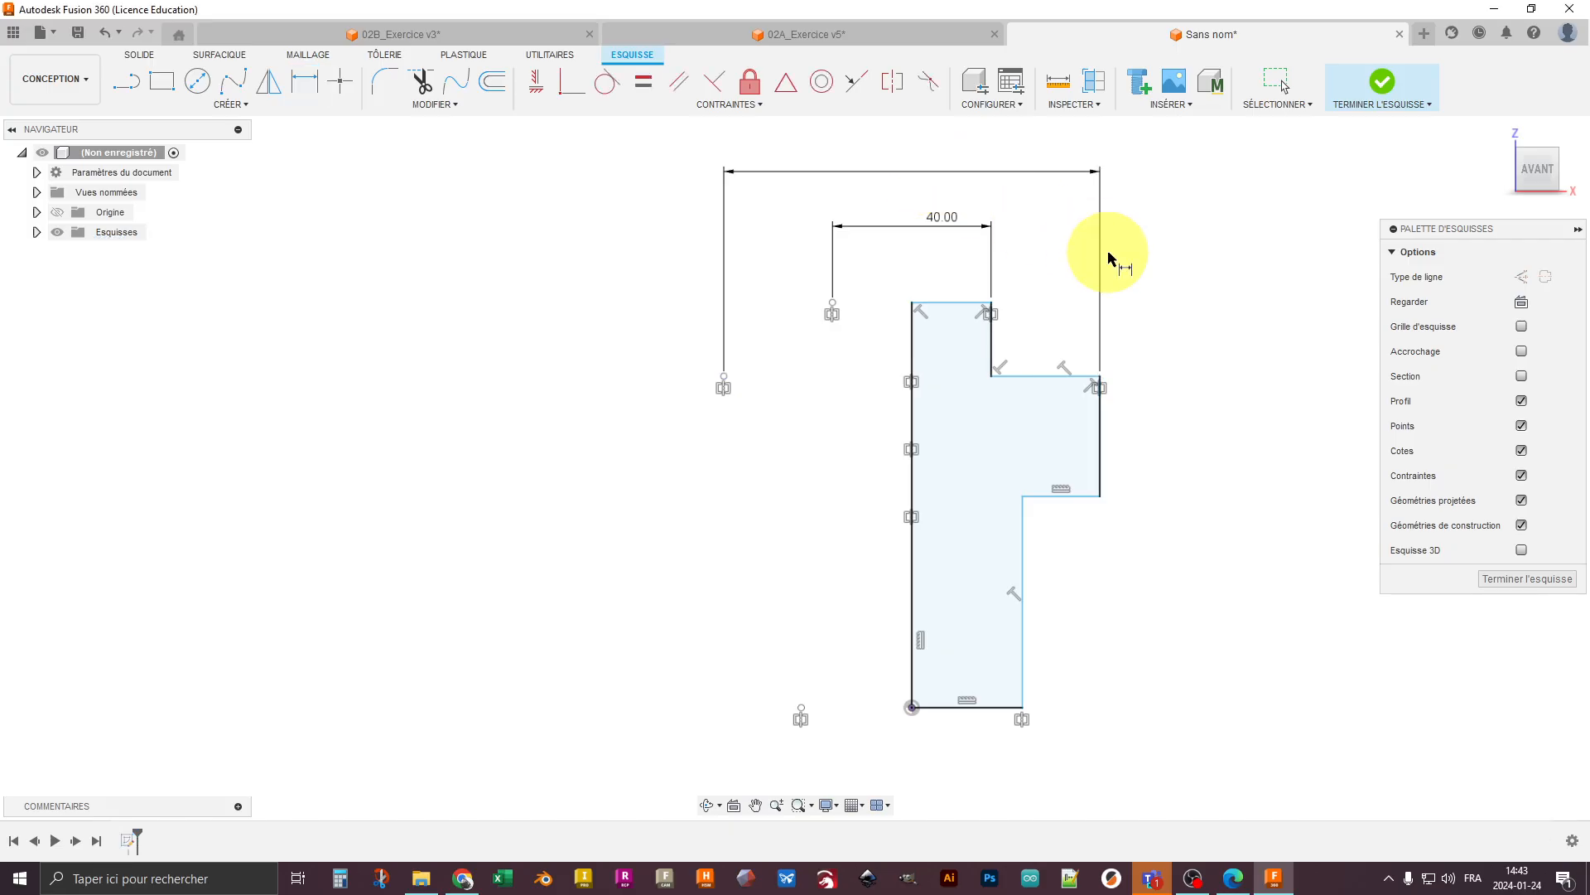
{"action": "key", "text": "Return"}
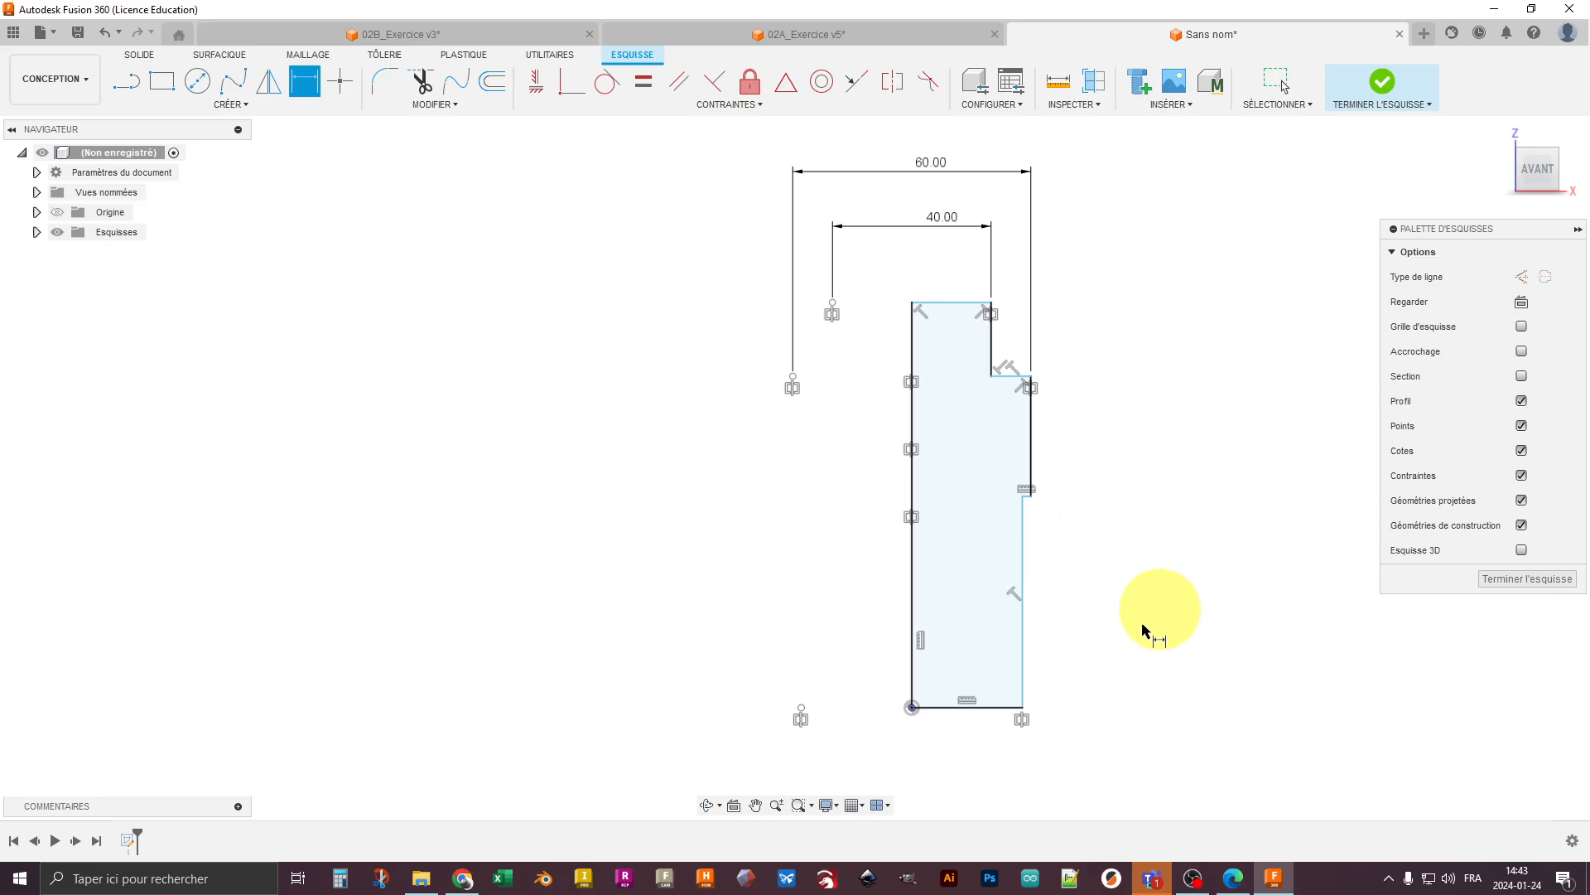
- Dimension the lower section's full diameter as 30 mm between its bottom corner and the mirrored point
{"action": "left_click", "coordinate": [802, 710]}
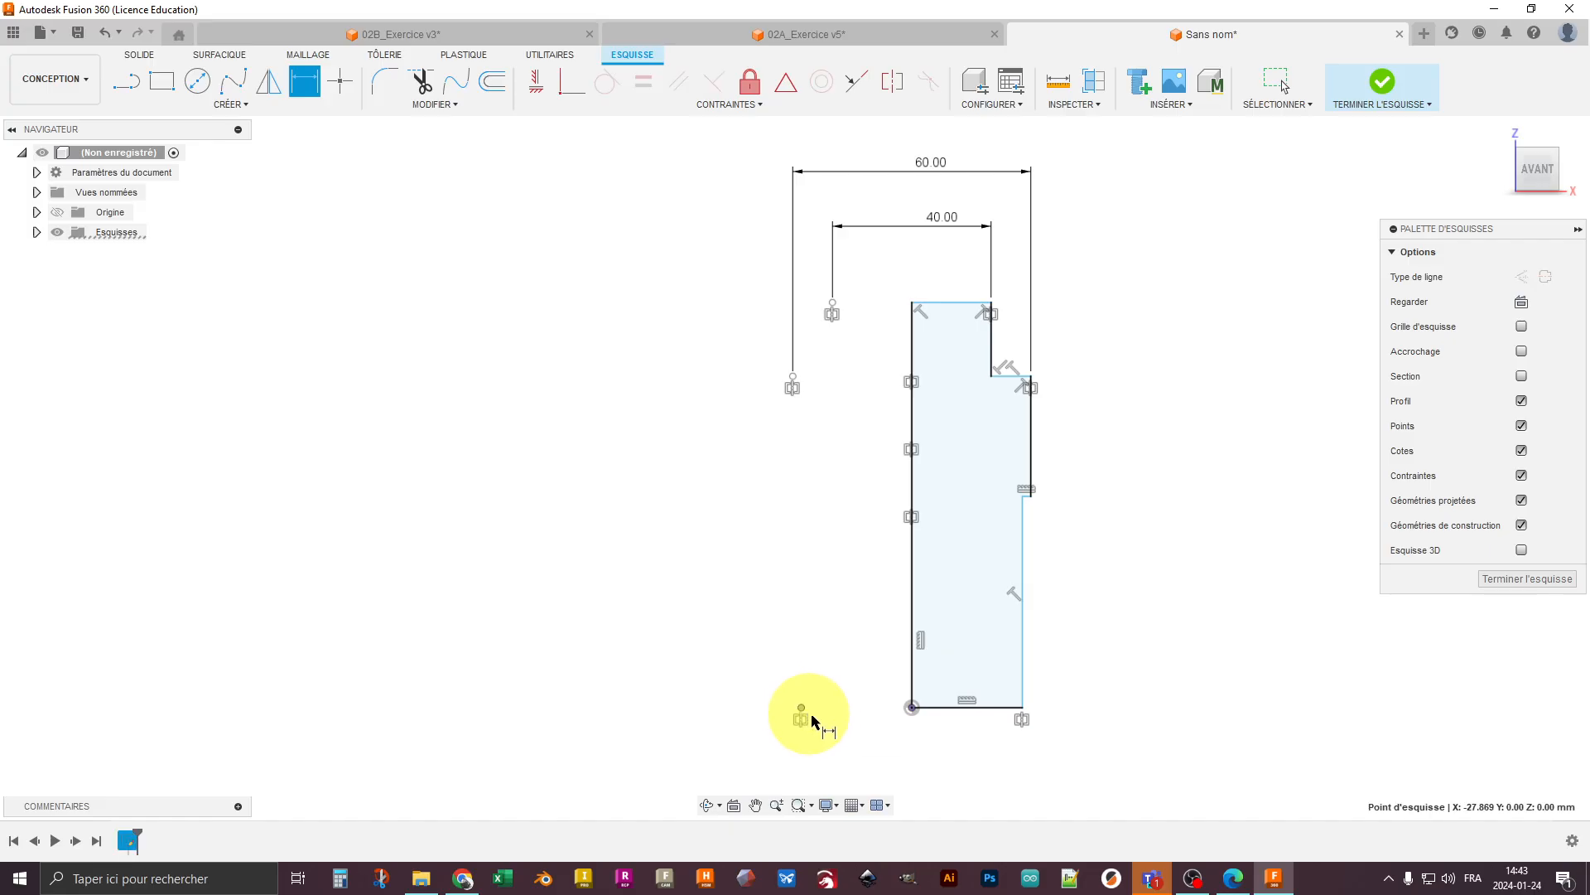
{"action": "left_click", "coordinate": [1024, 710]}
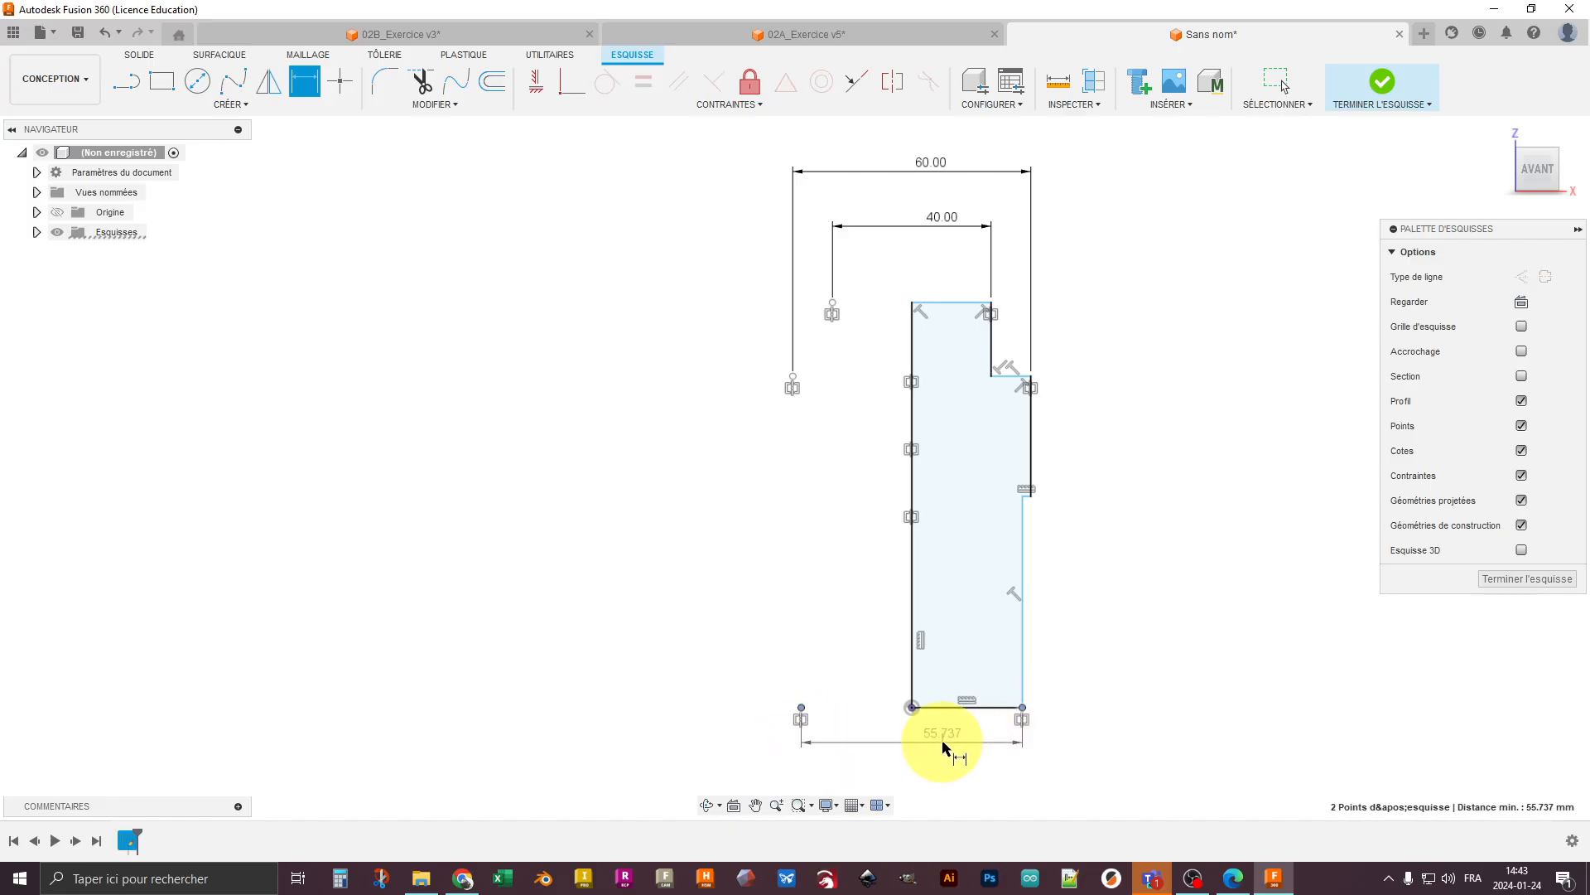
{"action": "left_click", "coordinate": [927, 763]}
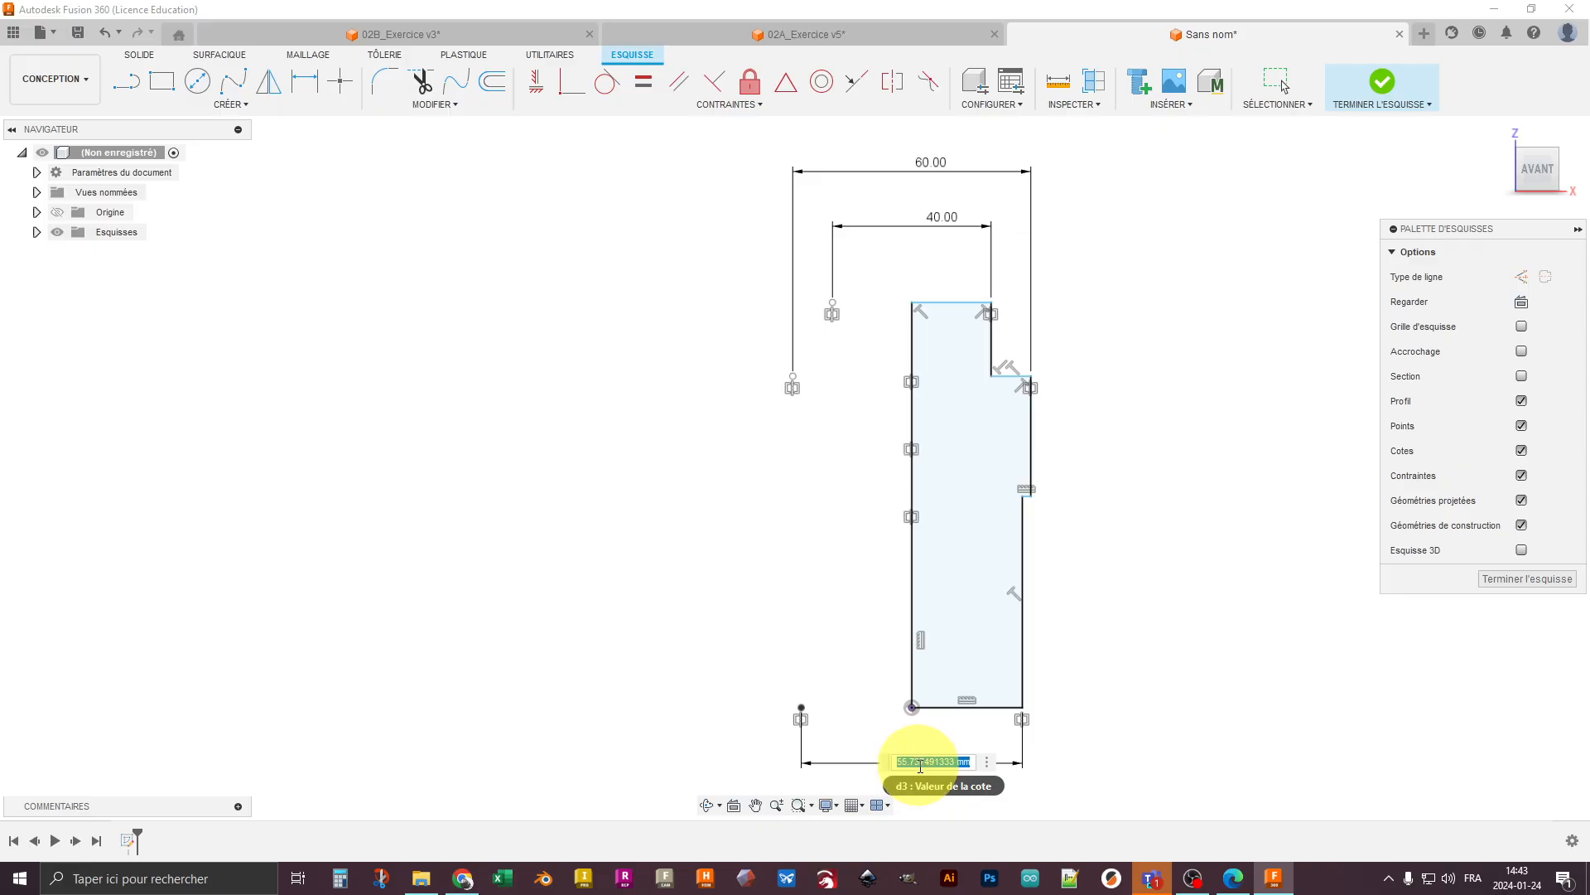
{"action": "type", "text": "30"}
{"action": "key", "text": "Return"}
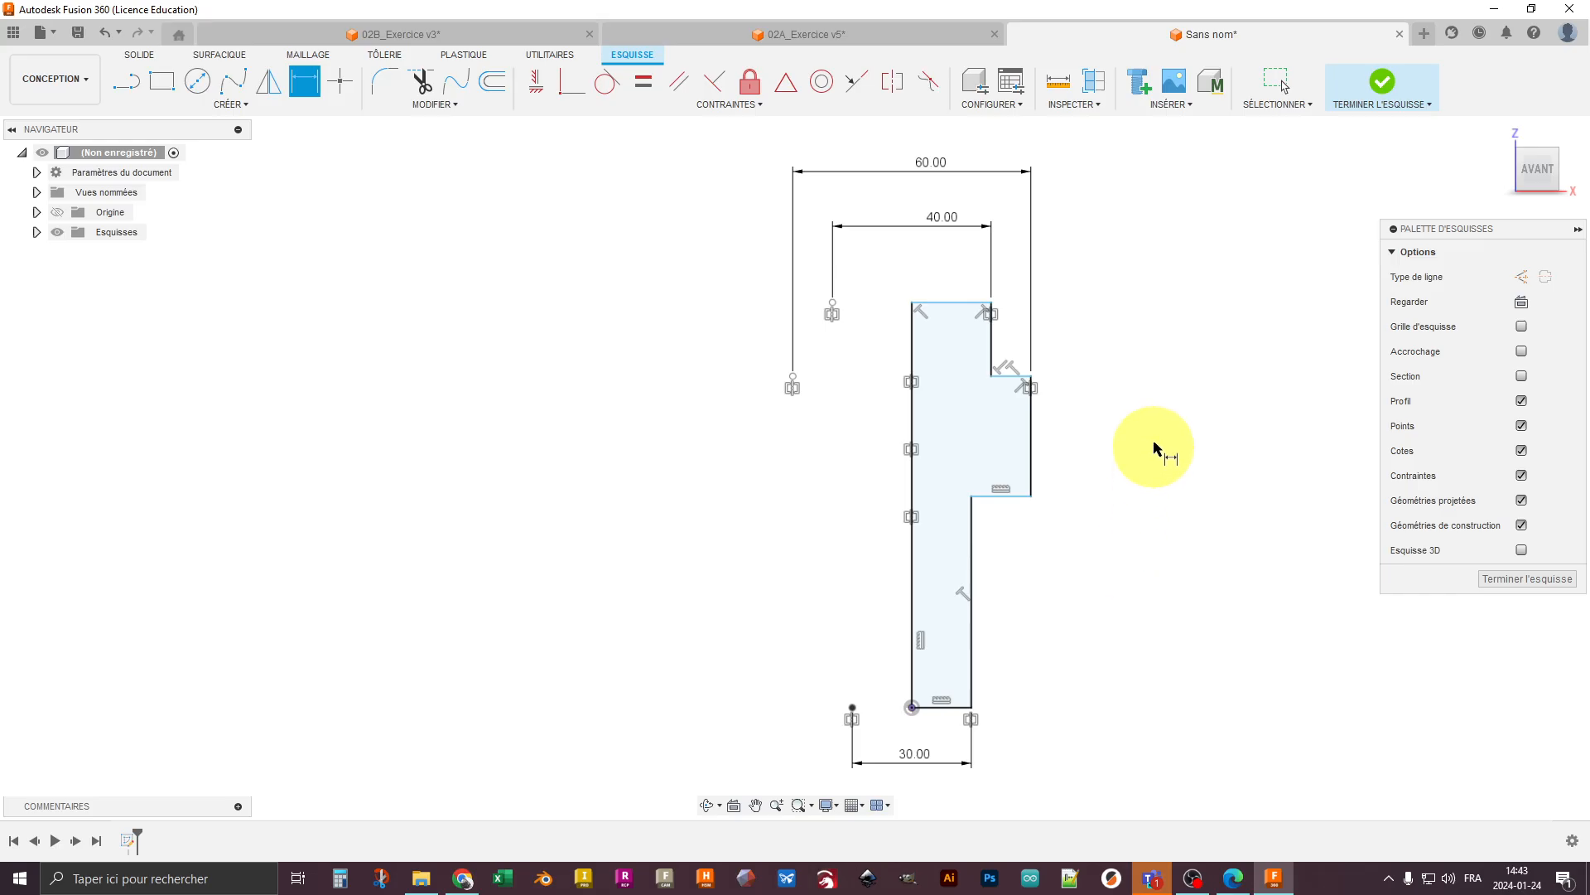
- Dimension the profile's overall height from the top corner to the bottom corner as 100 mm
{"action": "left_click", "coordinate": [992, 303]}
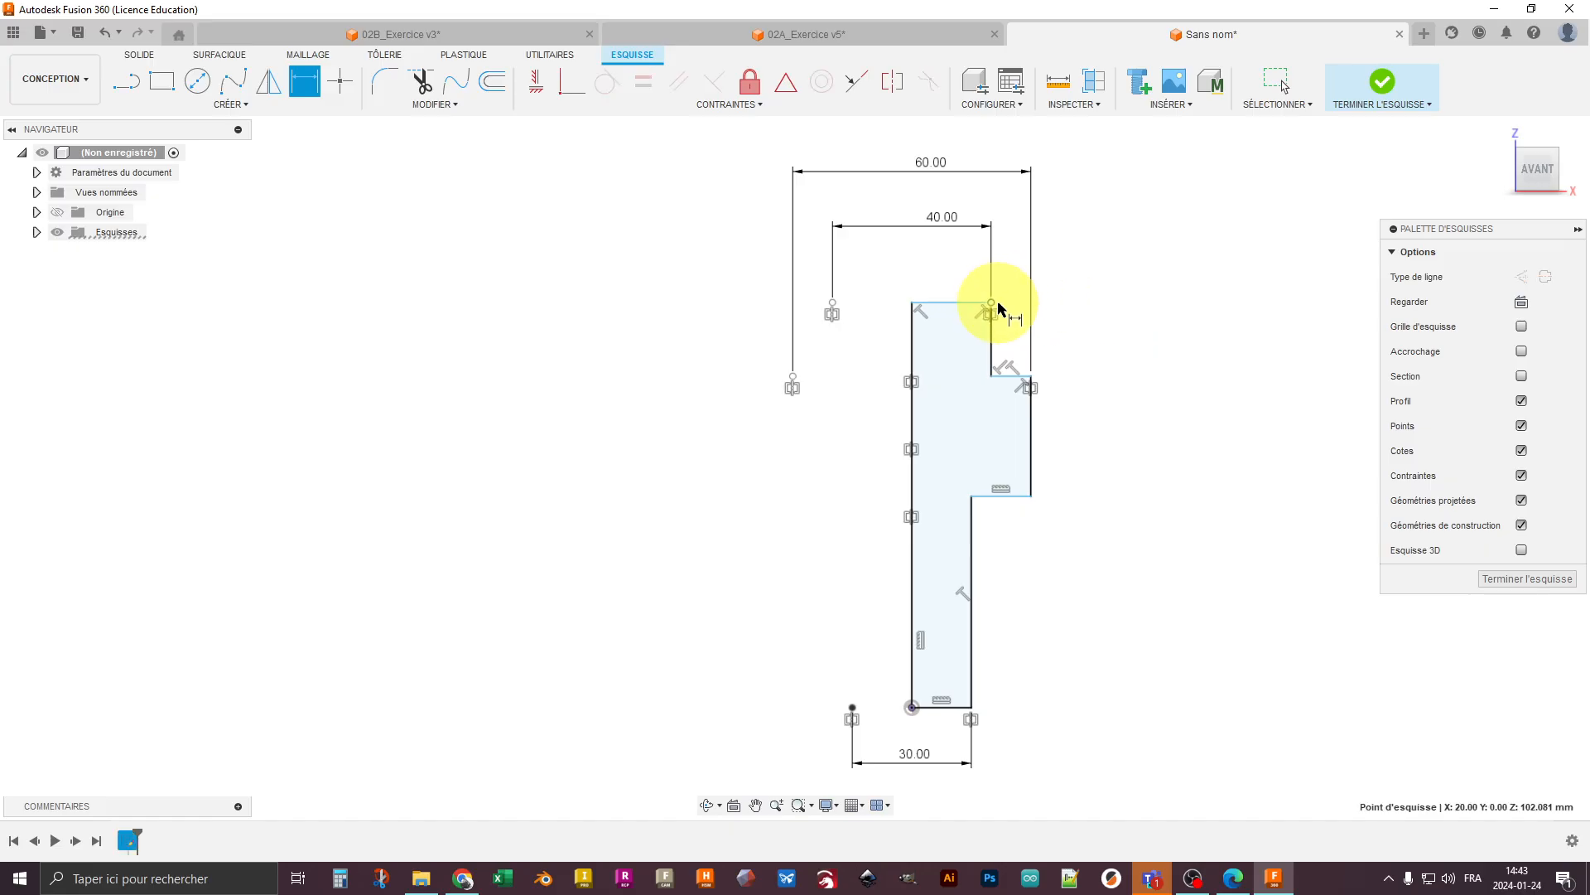
{"action": "left_click", "coordinate": [972, 711]}
{"action": "left_click", "coordinate": [1185, 487]}
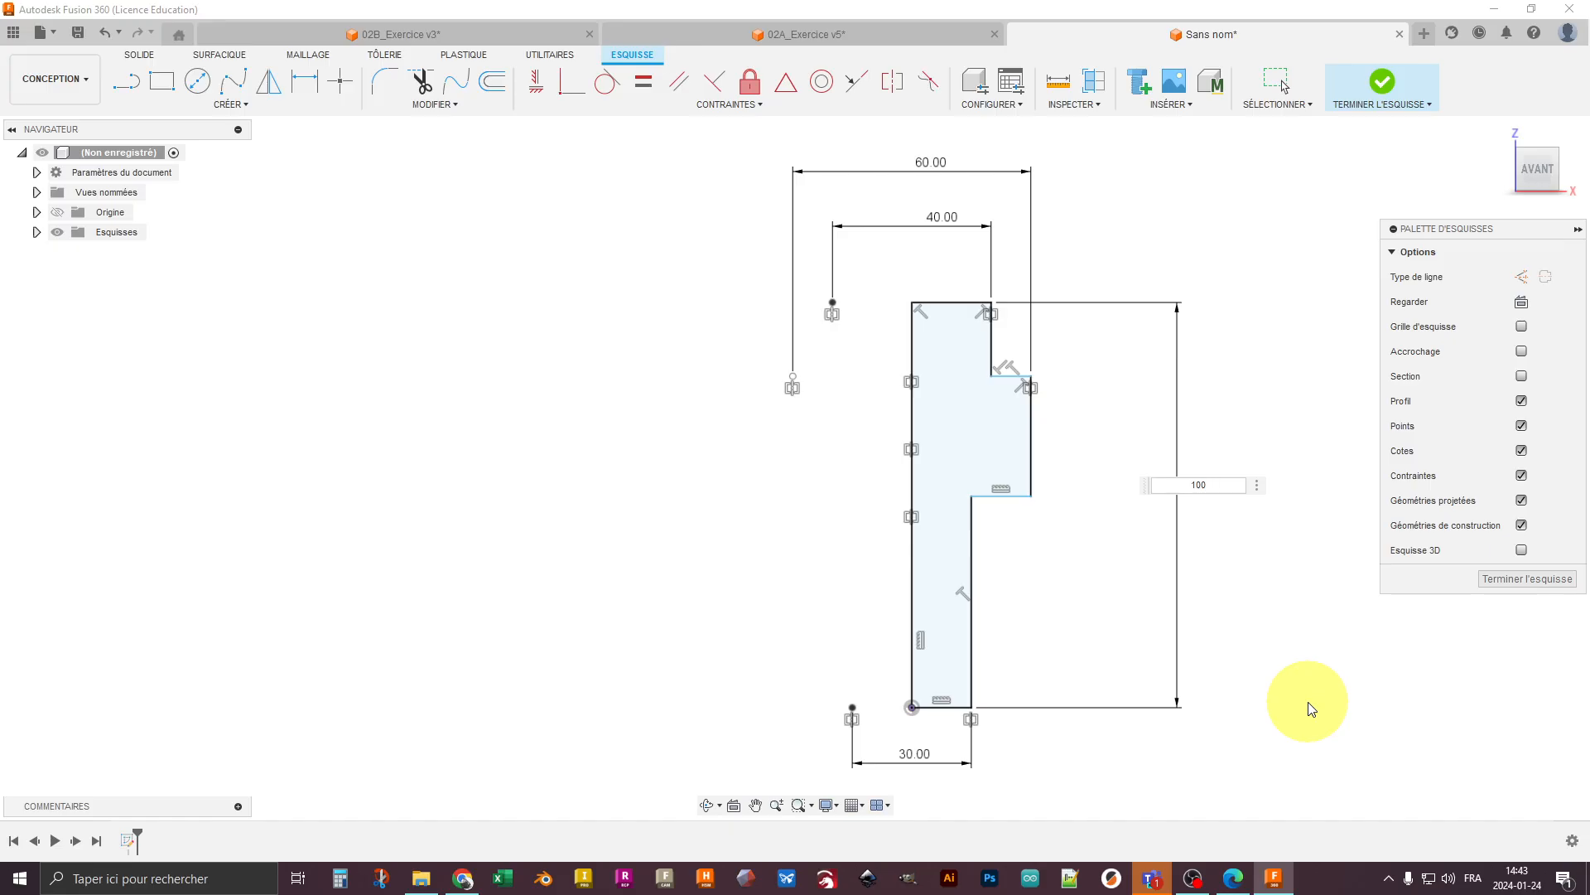
{"action": "key", "text": "Return"}
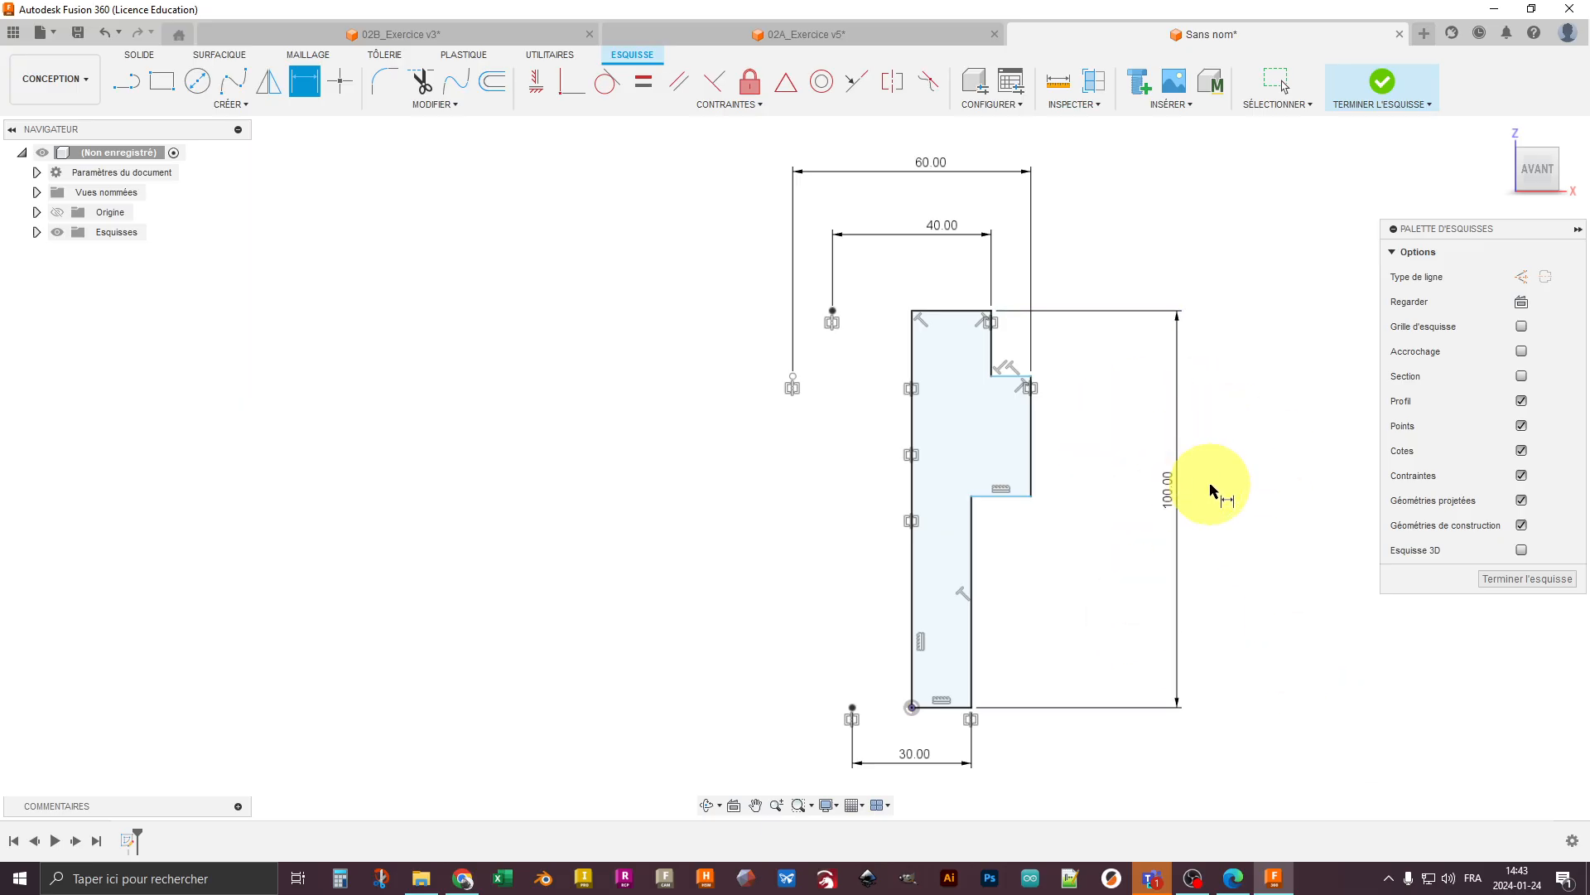
- Dimension the upper section's height from its top outer corner to the collar's upper corner as 20 mm
{"action": "left_click", "coordinate": [1031, 378]}
{"action": "left_click", "coordinate": [999, 316]}
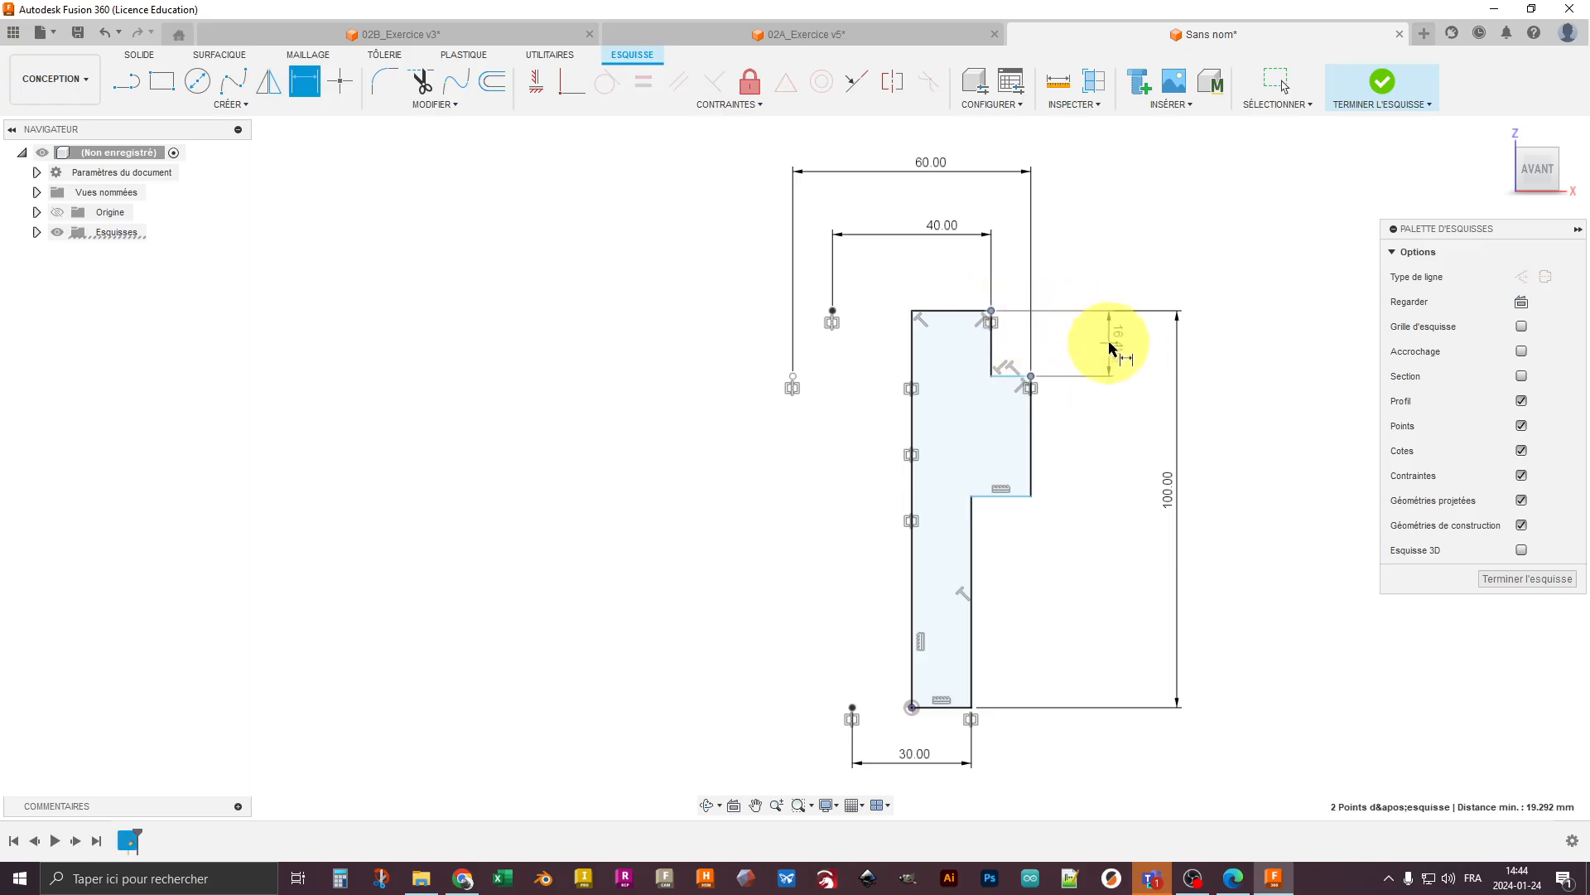
{"action": "left_click", "coordinate": [1110, 340]}
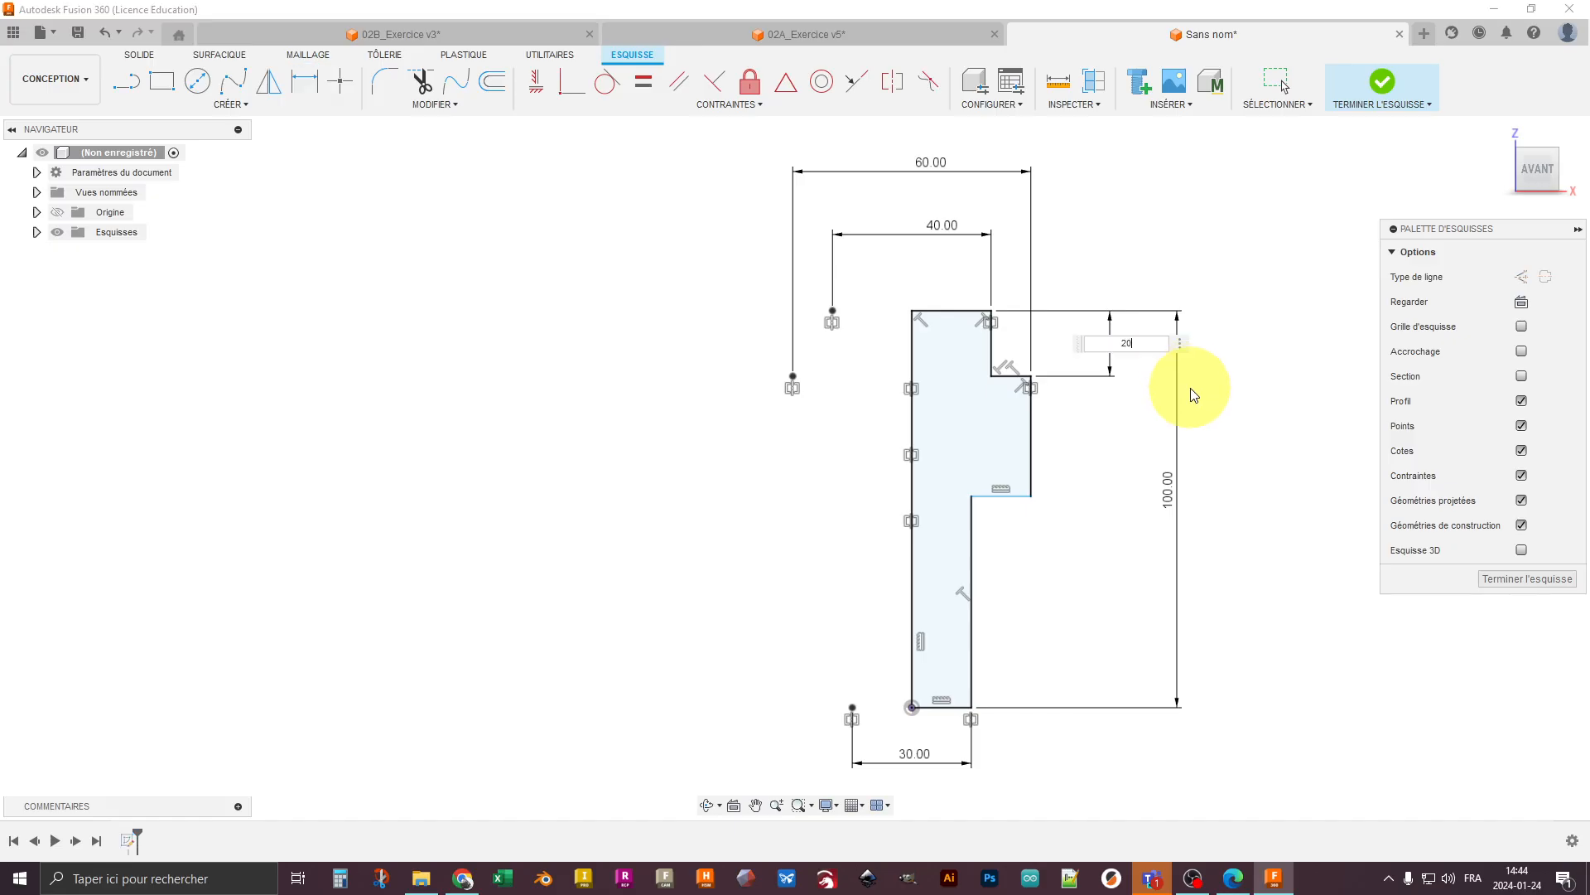
{"action": "type", "text": "20"}
{"action": "key", "text": "Return"}
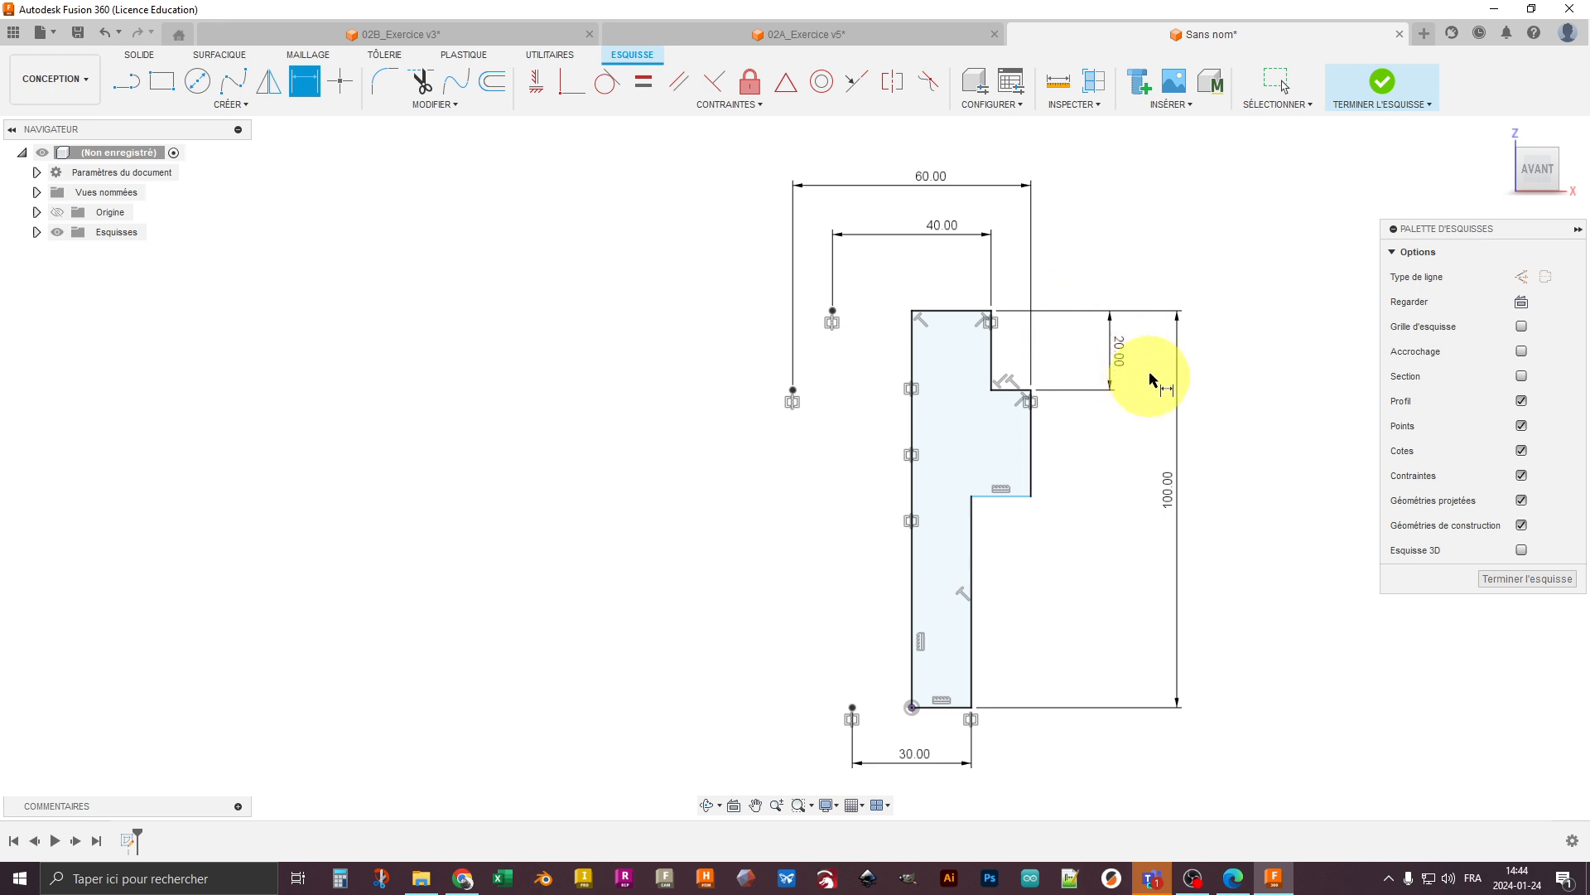
- Dimension the lower section's height from the collar's lower outer corner to the profile's bottom corner as 50 mm
{"action": "left_click", "coordinate": [1031, 496]}
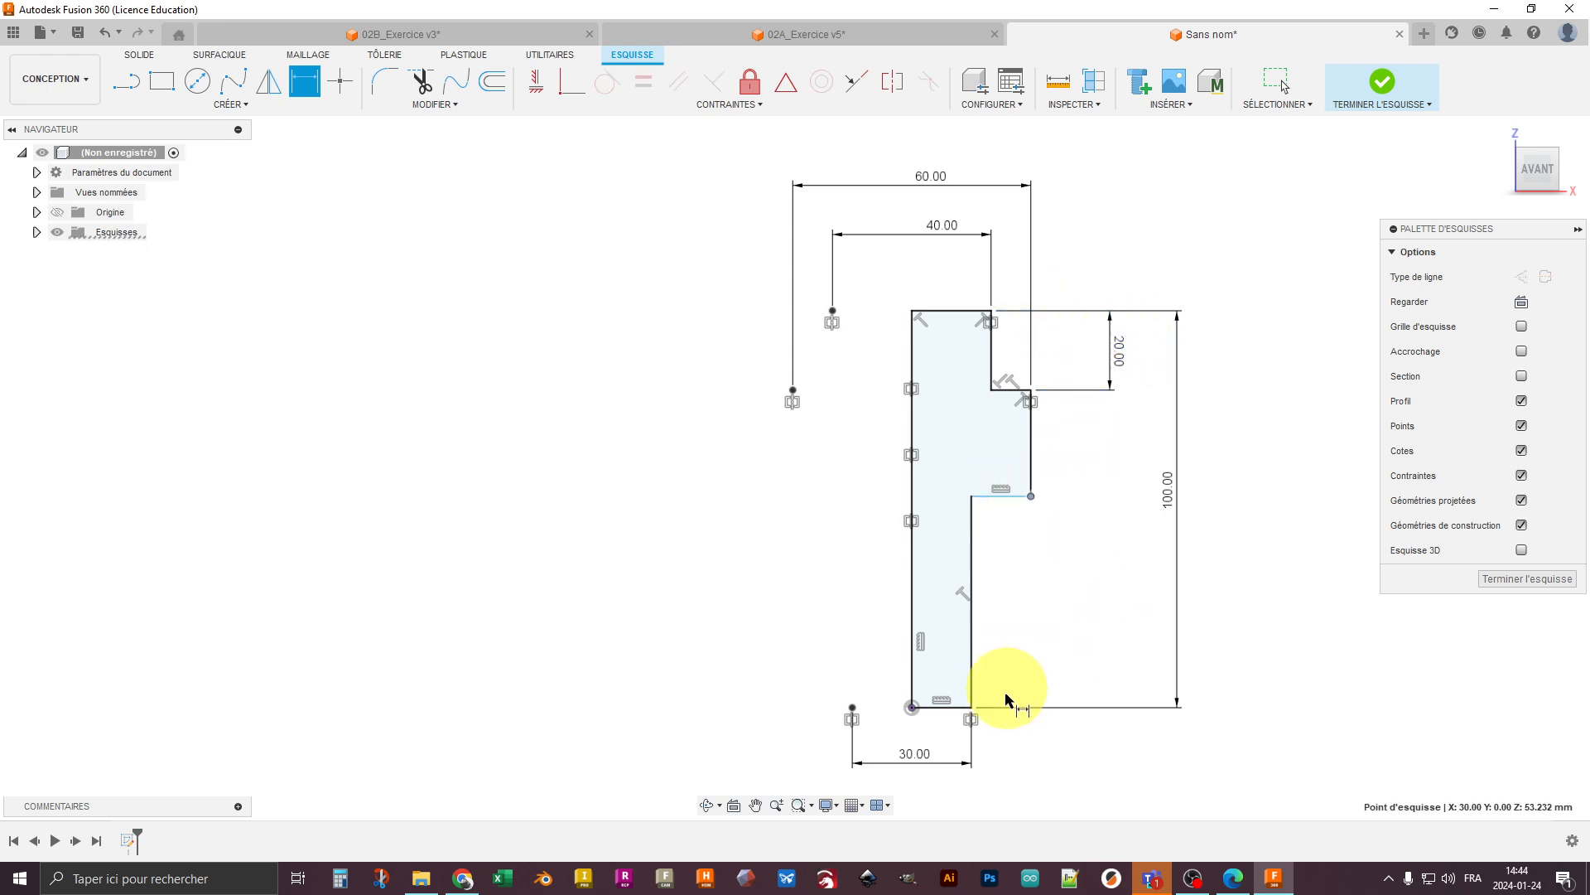
{"action": "left_click", "coordinate": [979, 706]}
{"action": "left_click", "coordinate": [1126, 630]}
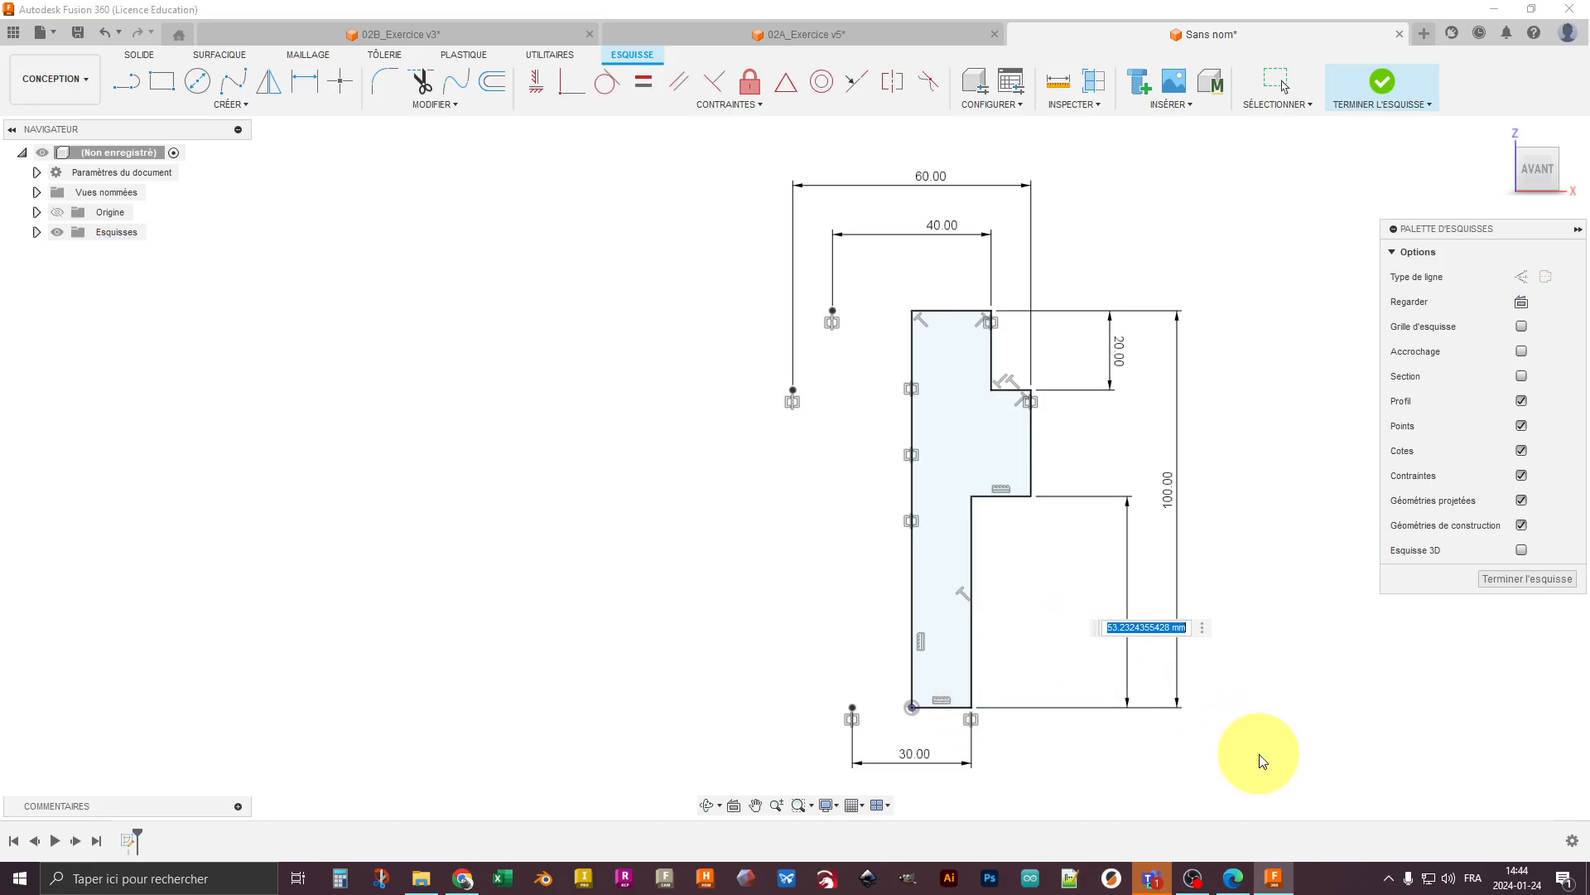
{"action": "type", "text": "50"}
{"action": "key", "text": "Return"}
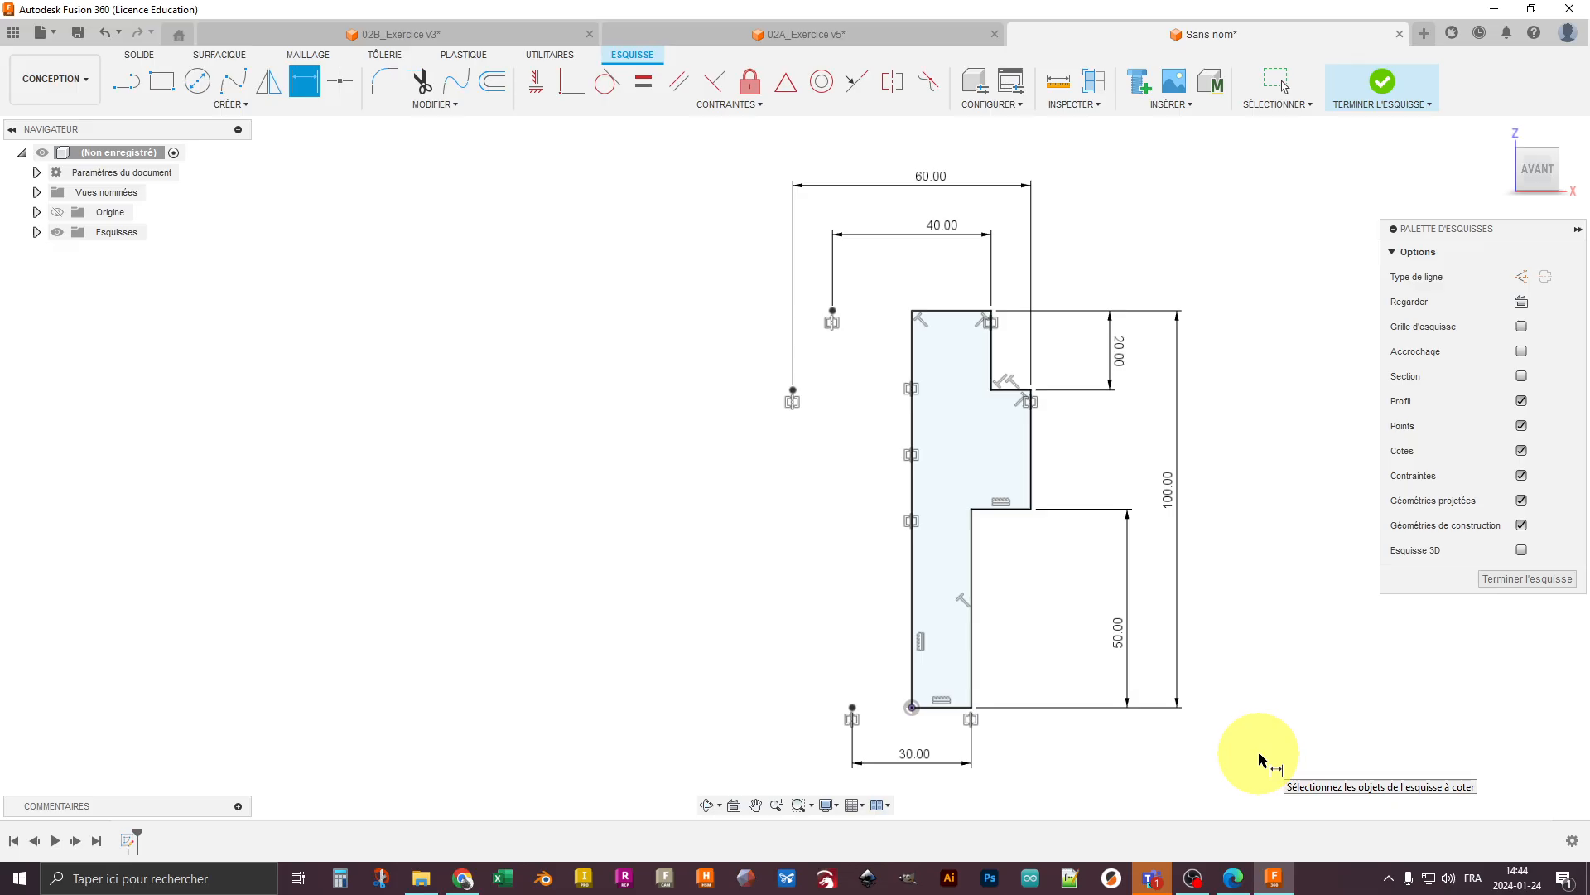
{"action": "key", "text": "Escape"}
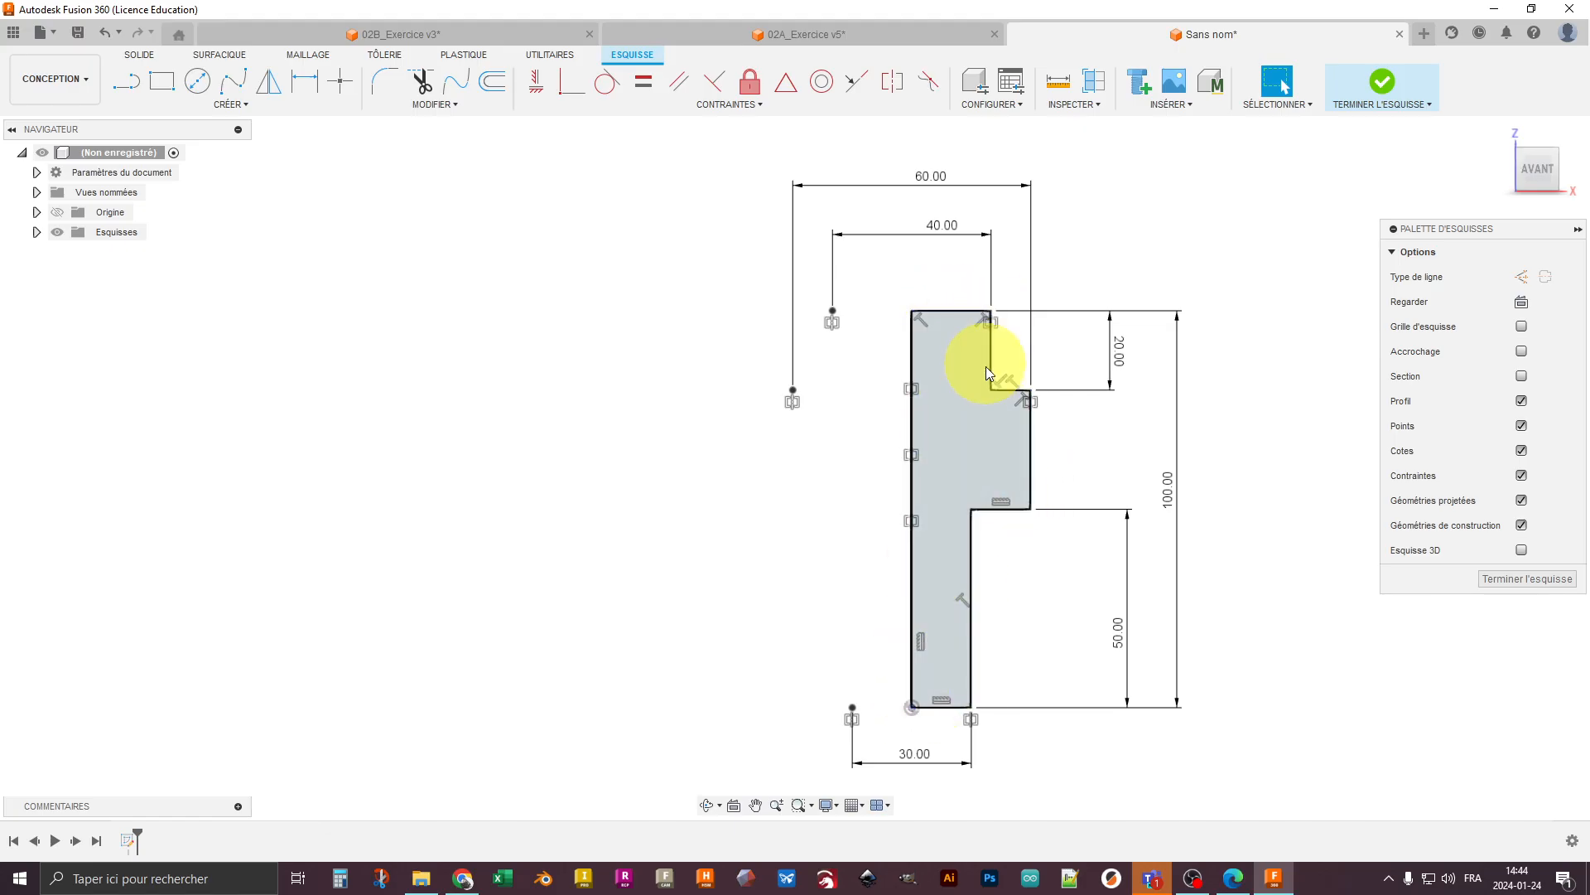
{"action": "left_click", "coordinate": [970, 705]}
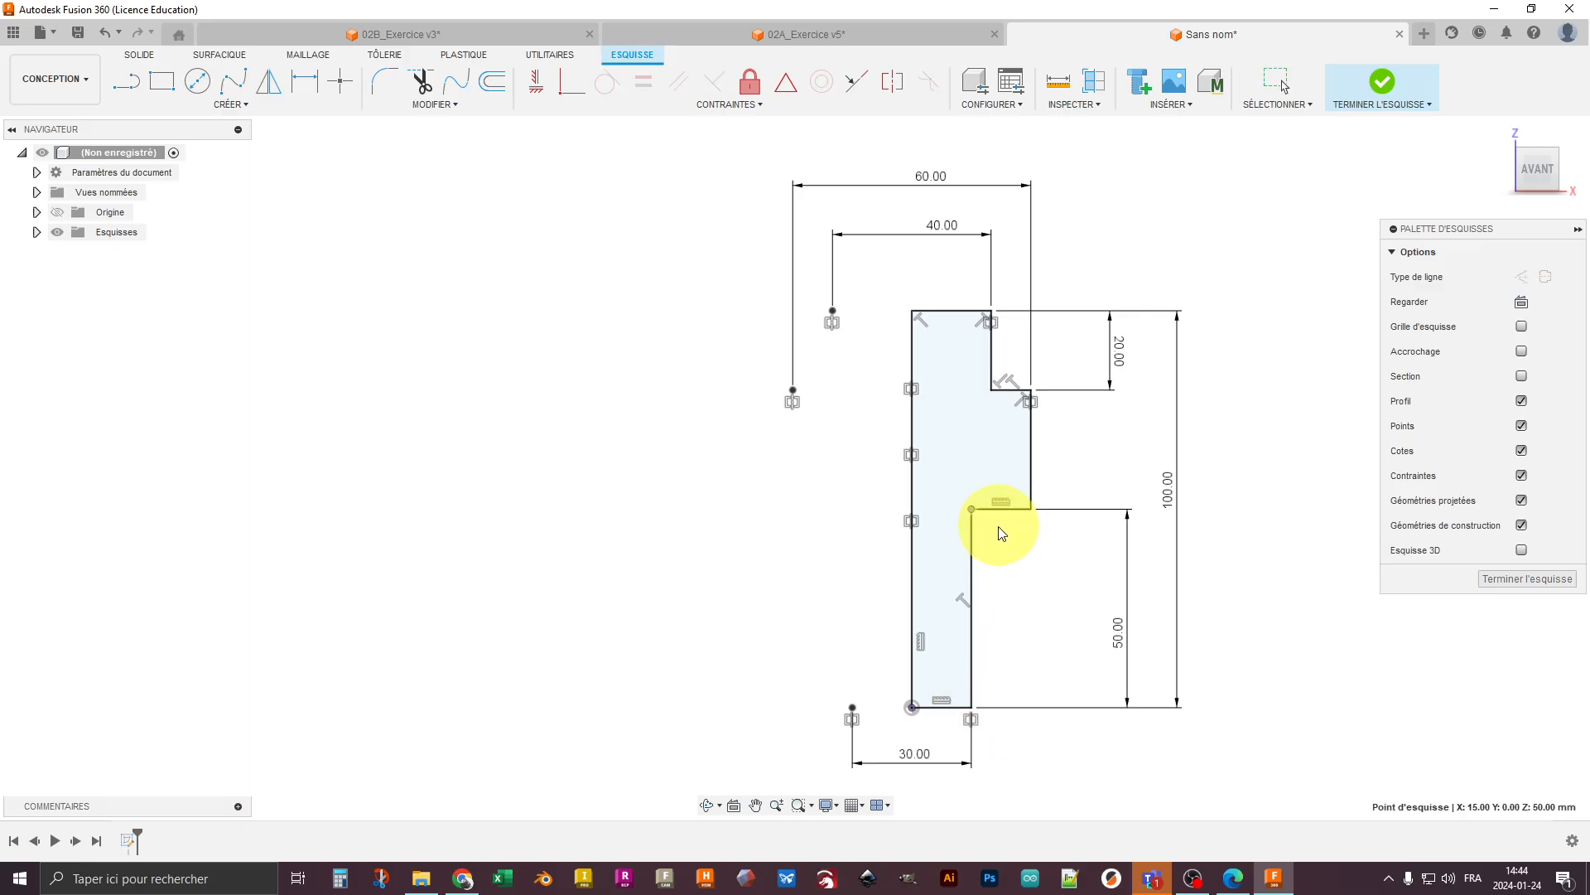
{"action": "left_click", "coordinate": [1030, 456]}
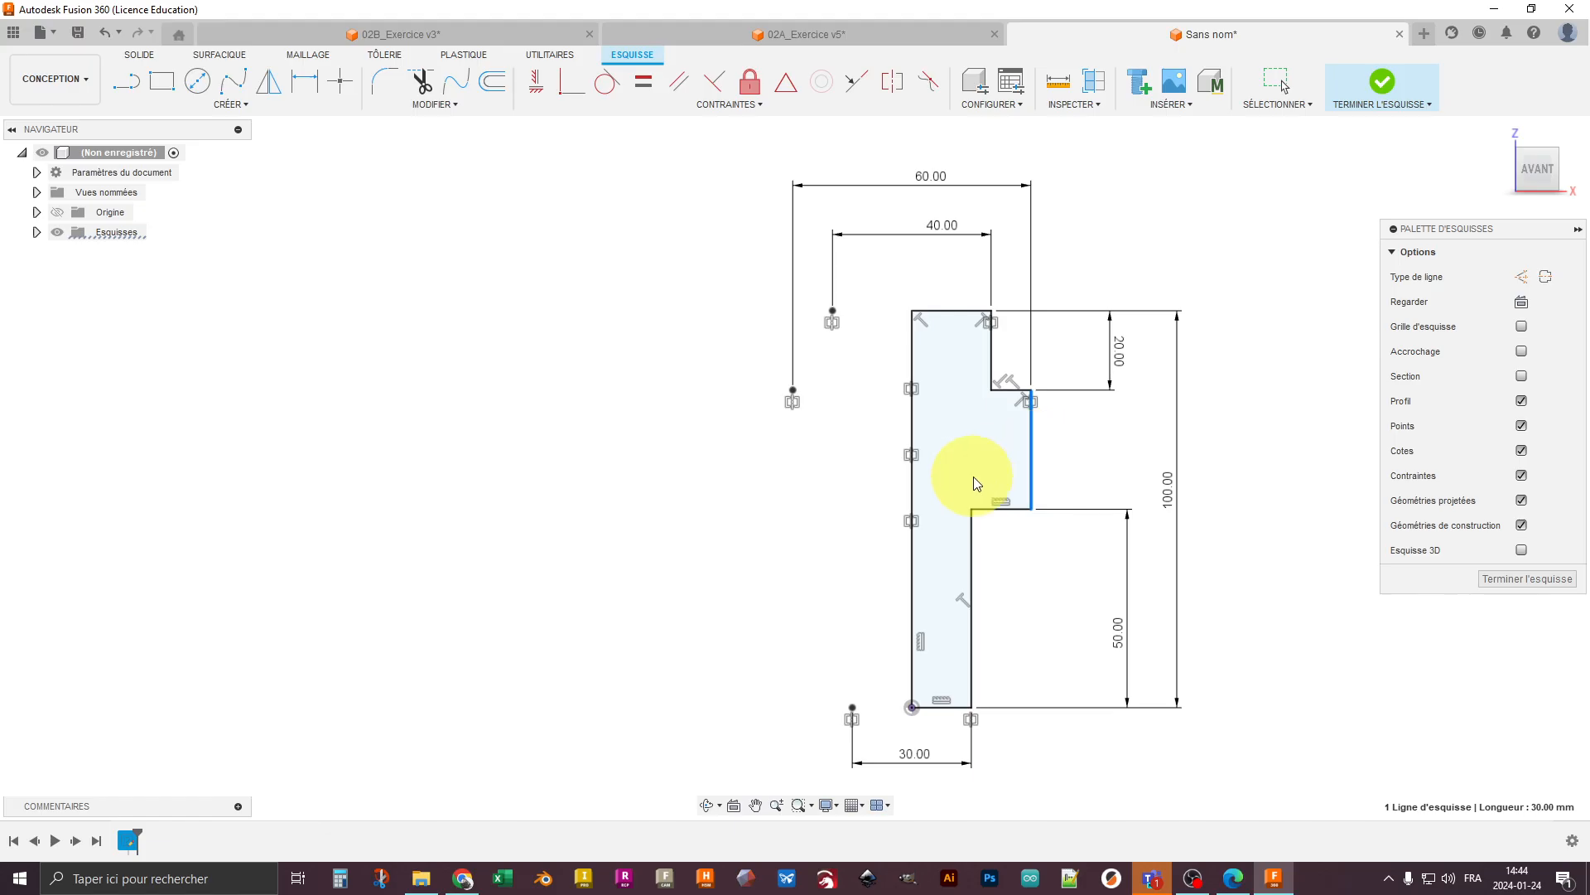
{"action": "left_click", "coordinate": [983, 312]}
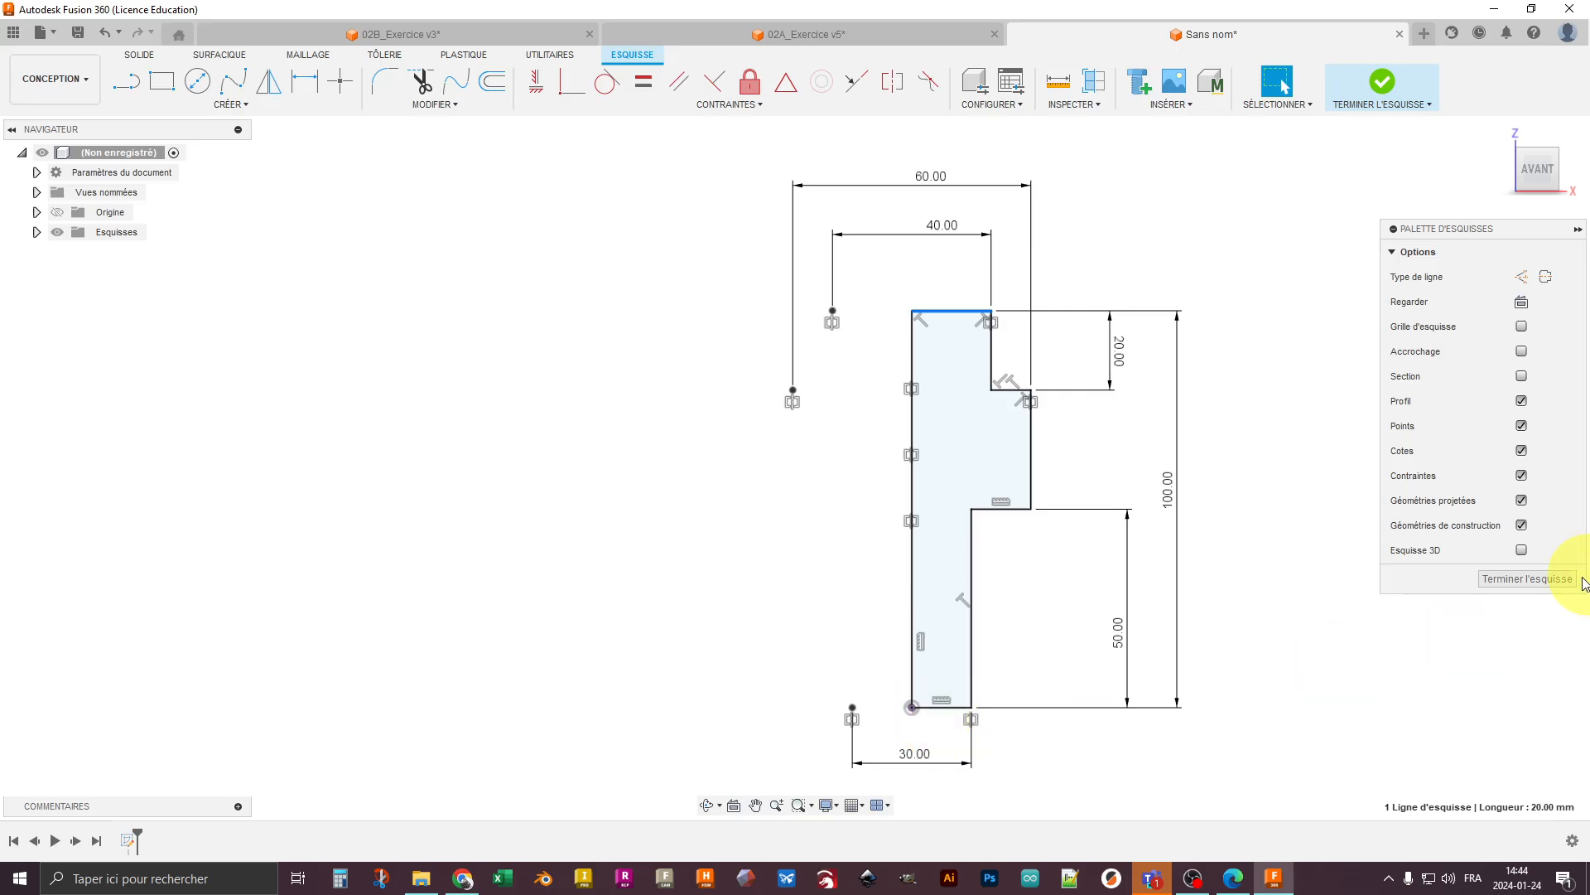
- Finish the sketch and revolve the half-profile a full turn around its long vertical centre edge as a new body
{"action": "left_click", "coordinate": [1528, 579]}
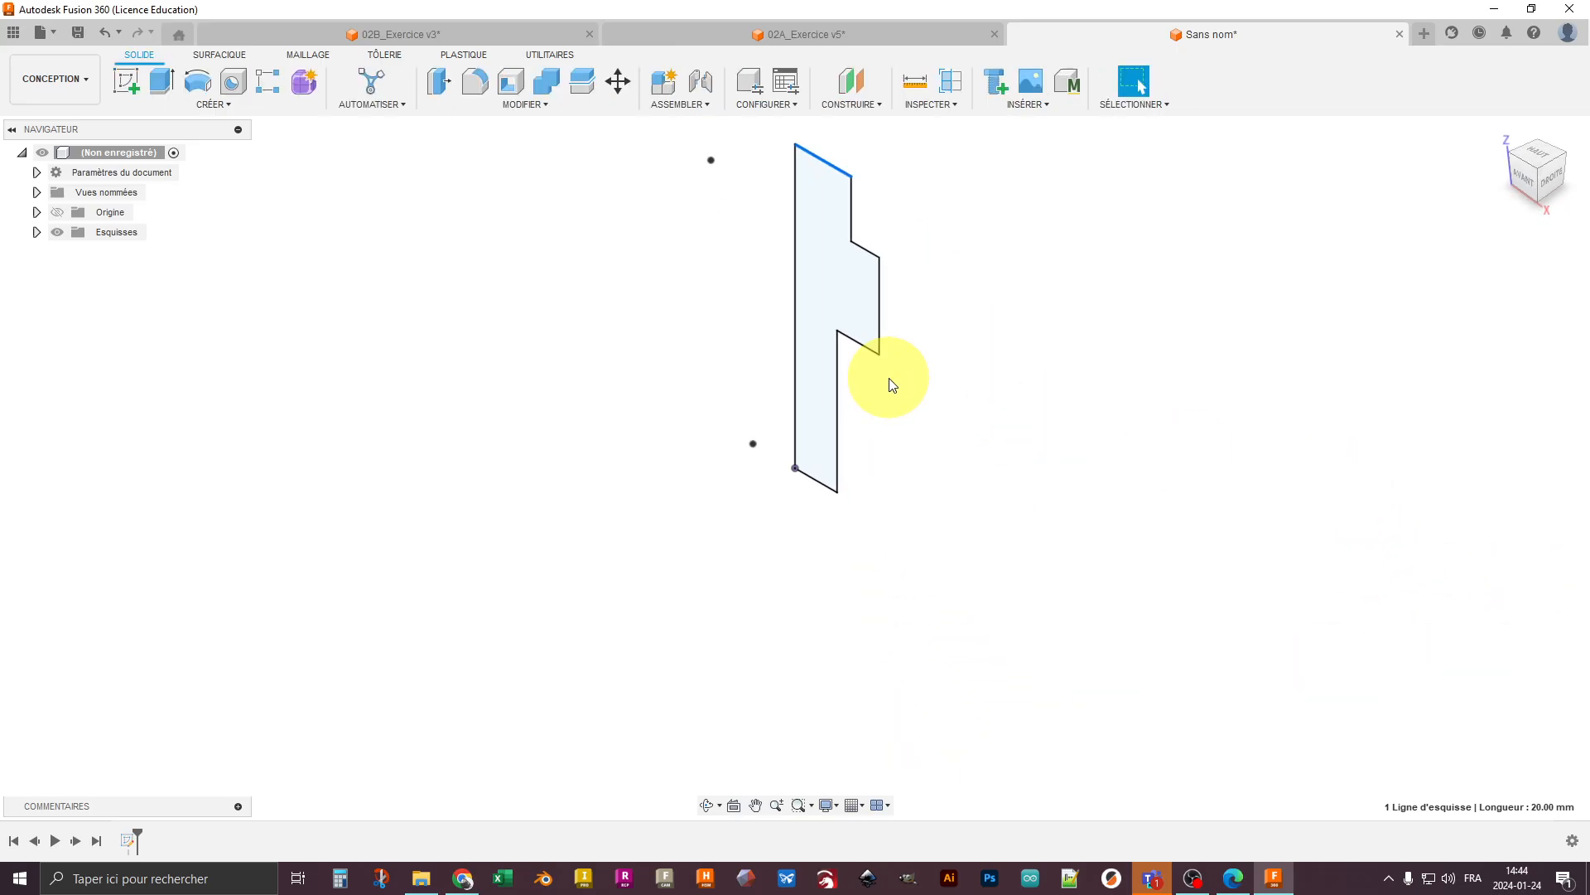
{"action": "left_click", "coordinate": [198, 85]}
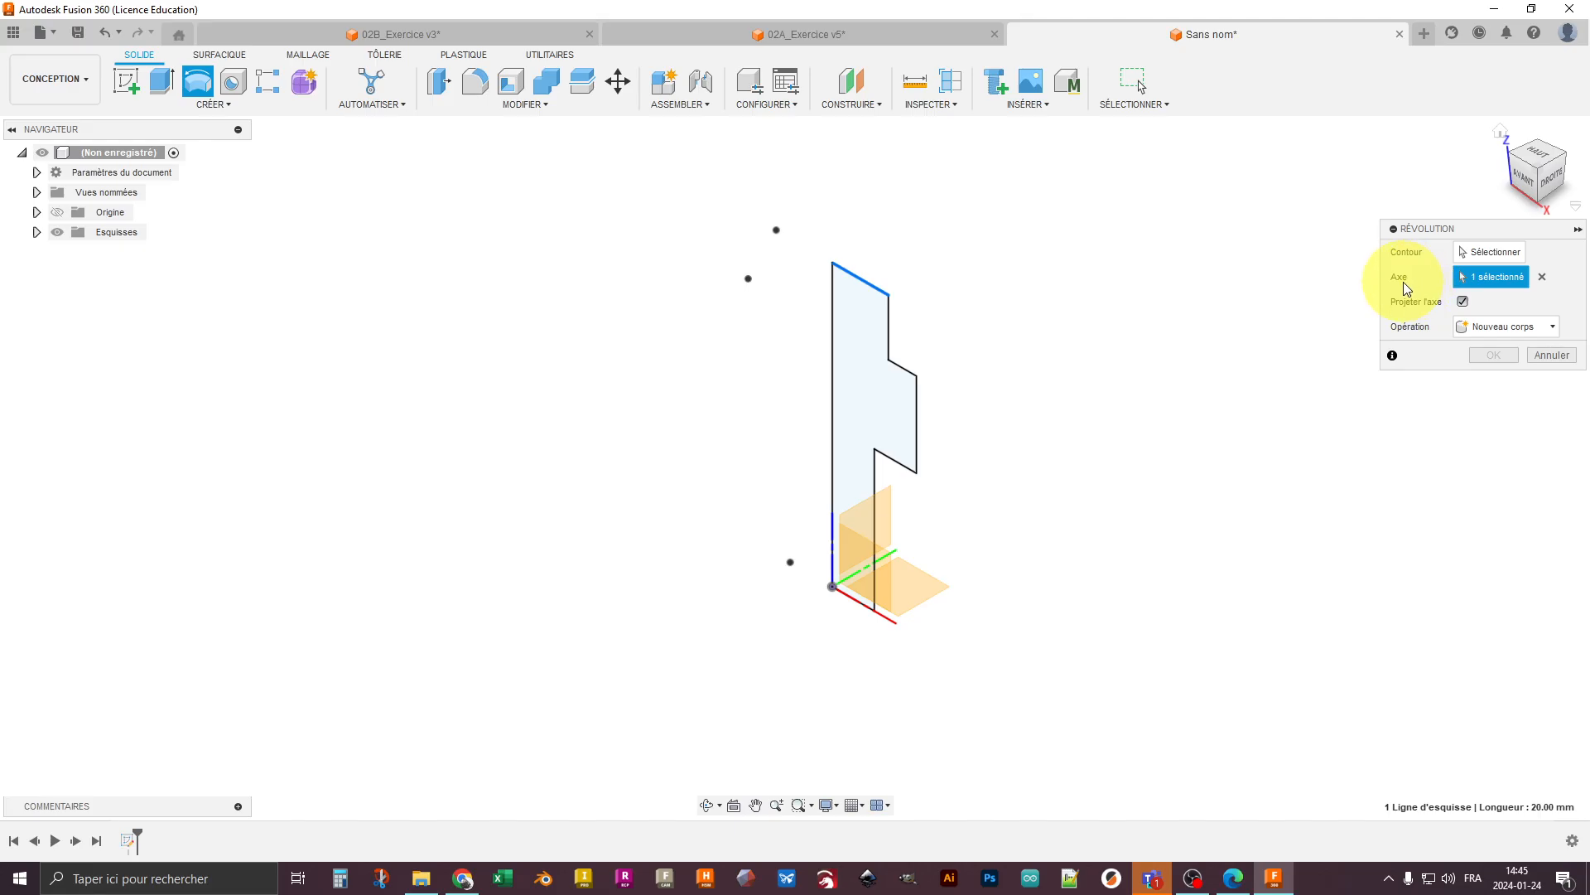
{"action": "left_click", "coordinate": [1543, 276]}
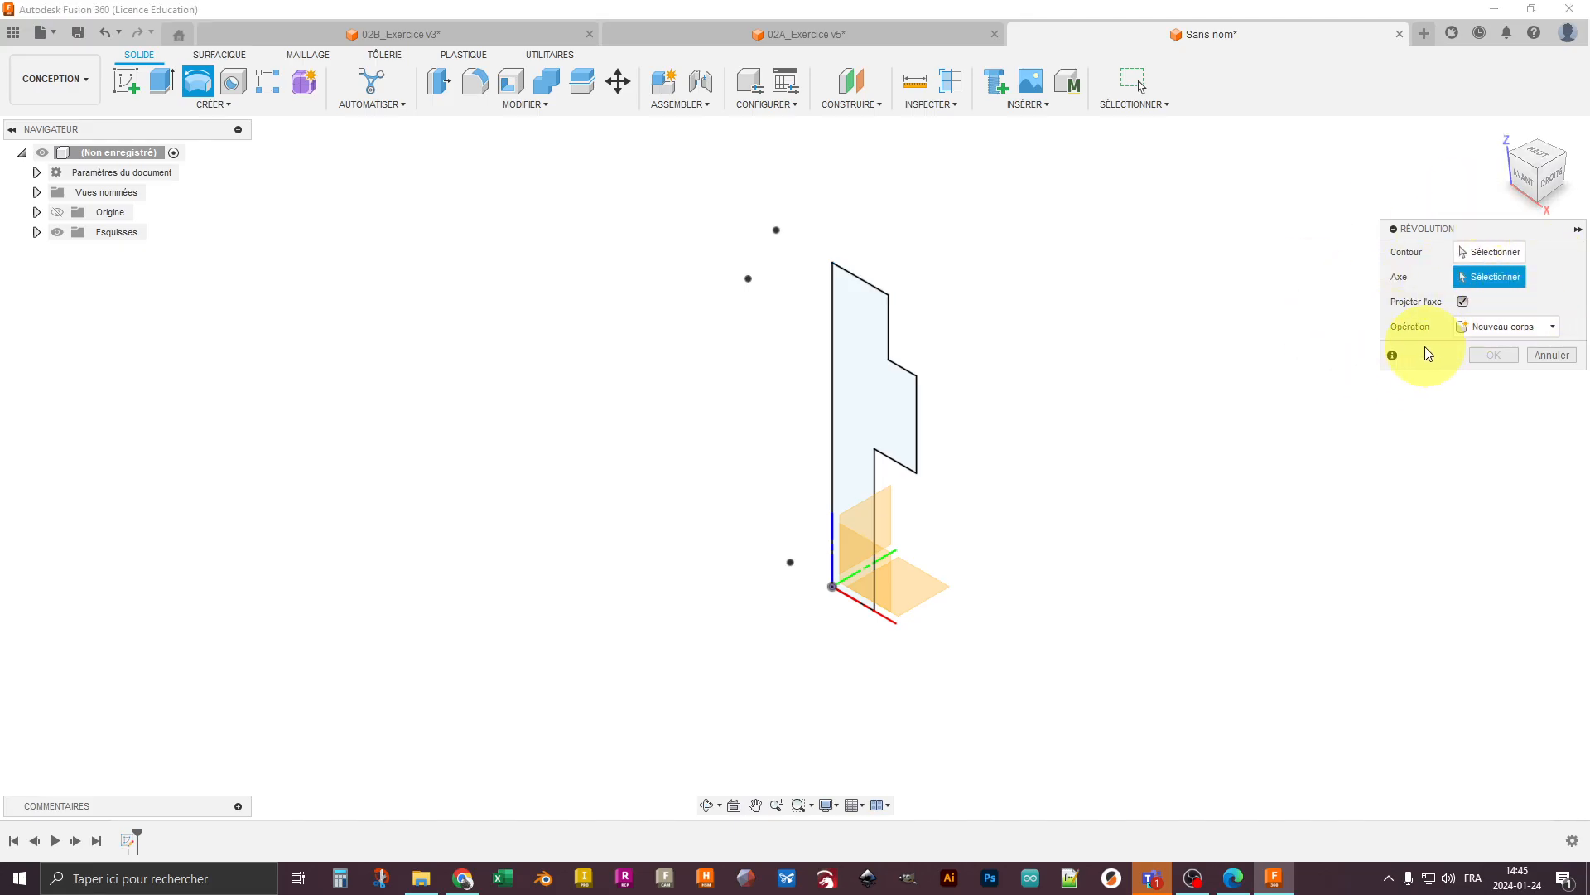
{"action": "left_click", "coordinate": [1488, 252]}
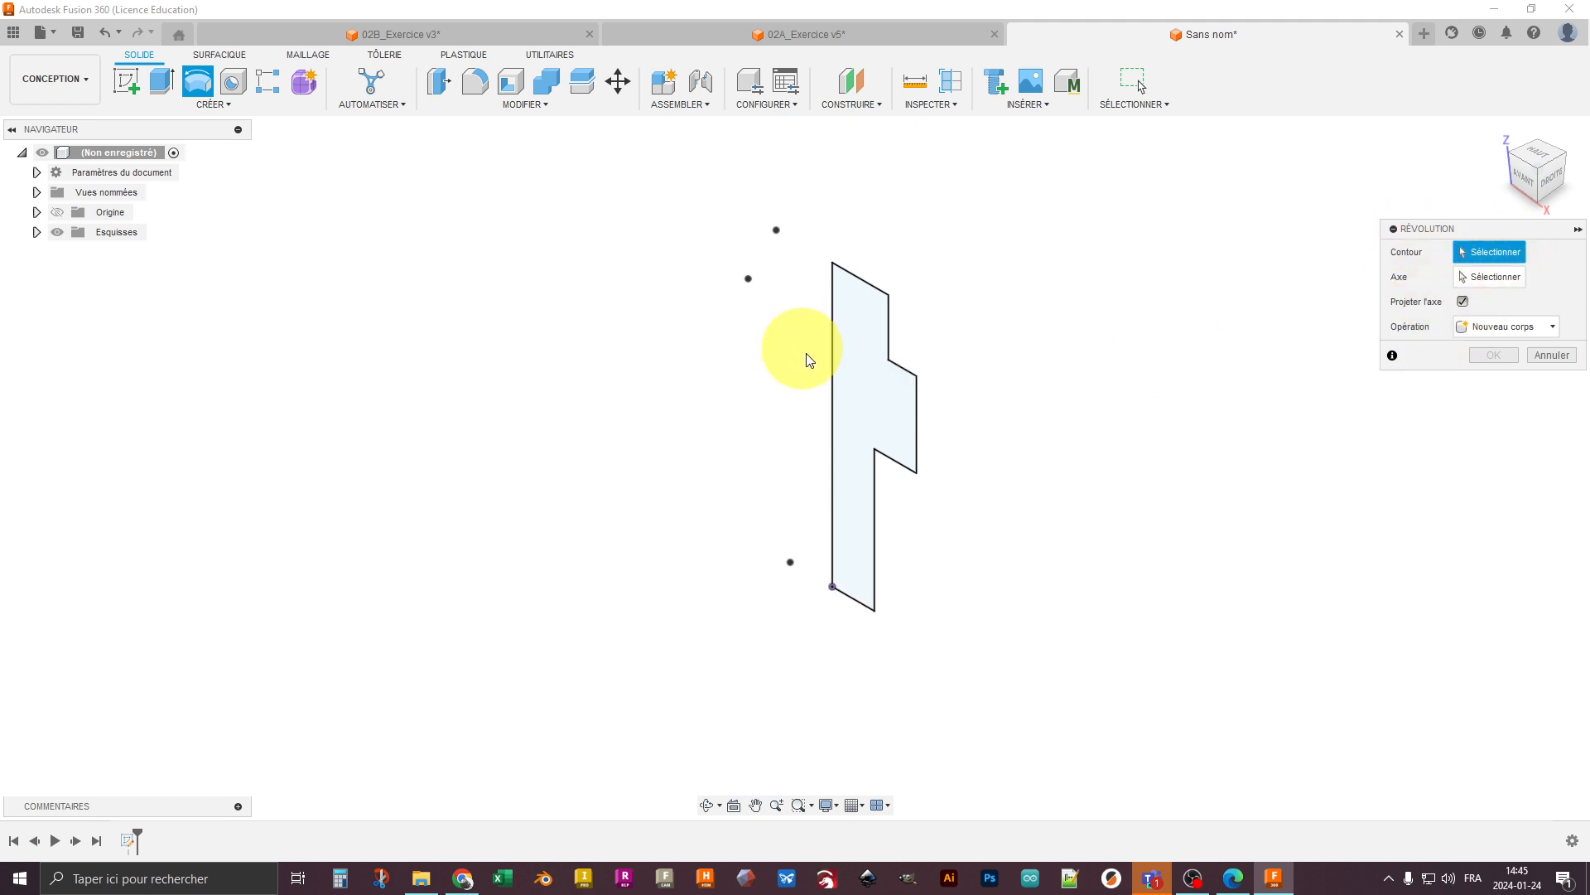
{"action": "left_click", "coordinate": [873, 401]}
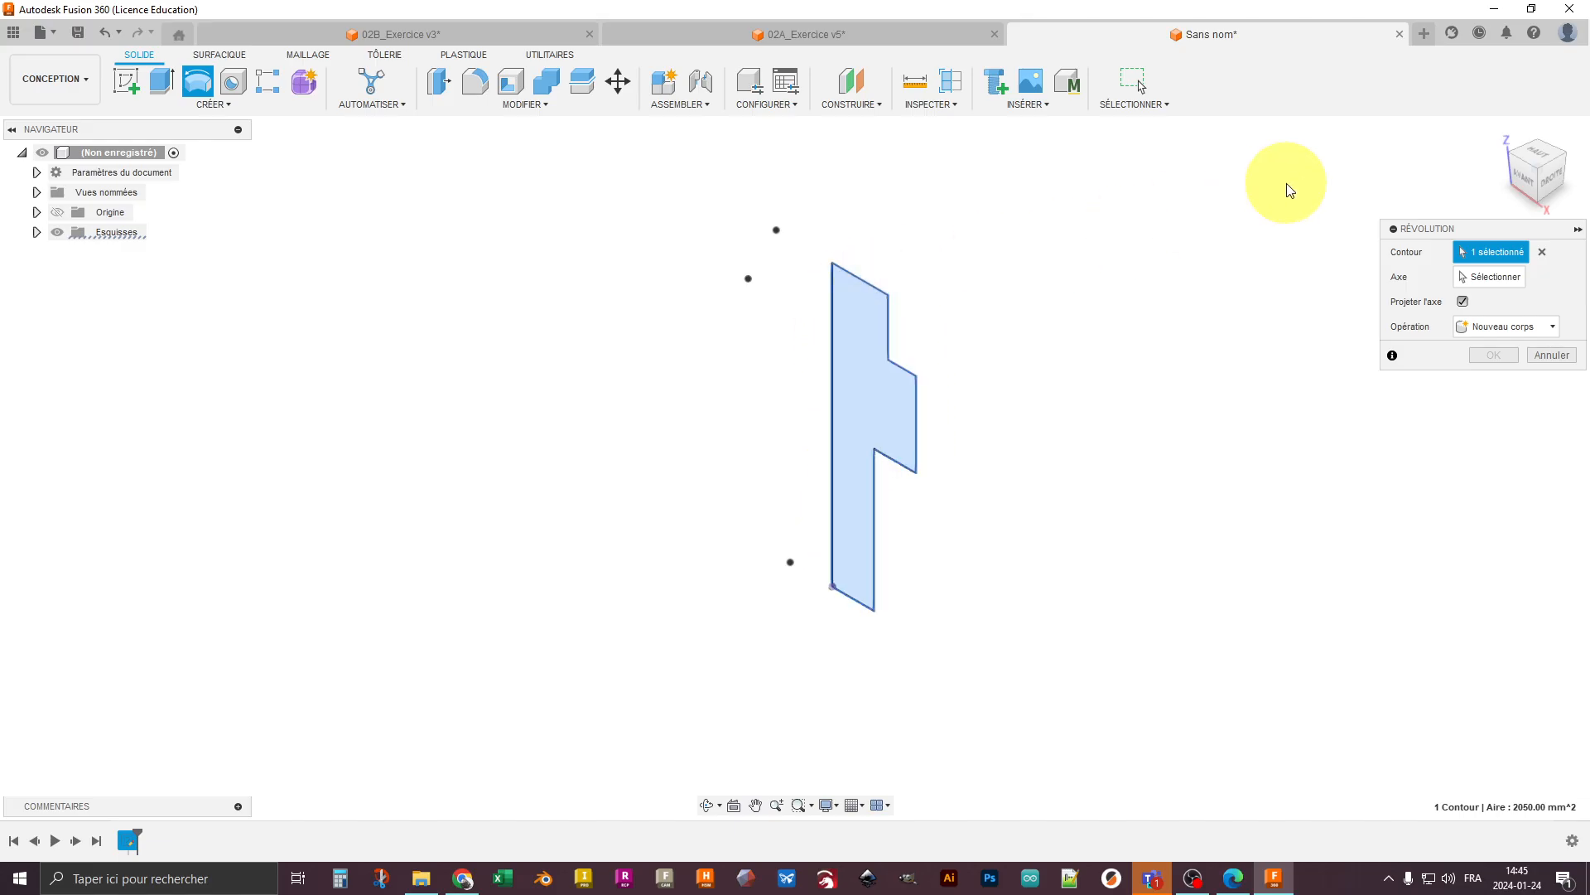
{"action": "left_click", "coordinate": [1504, 276]}
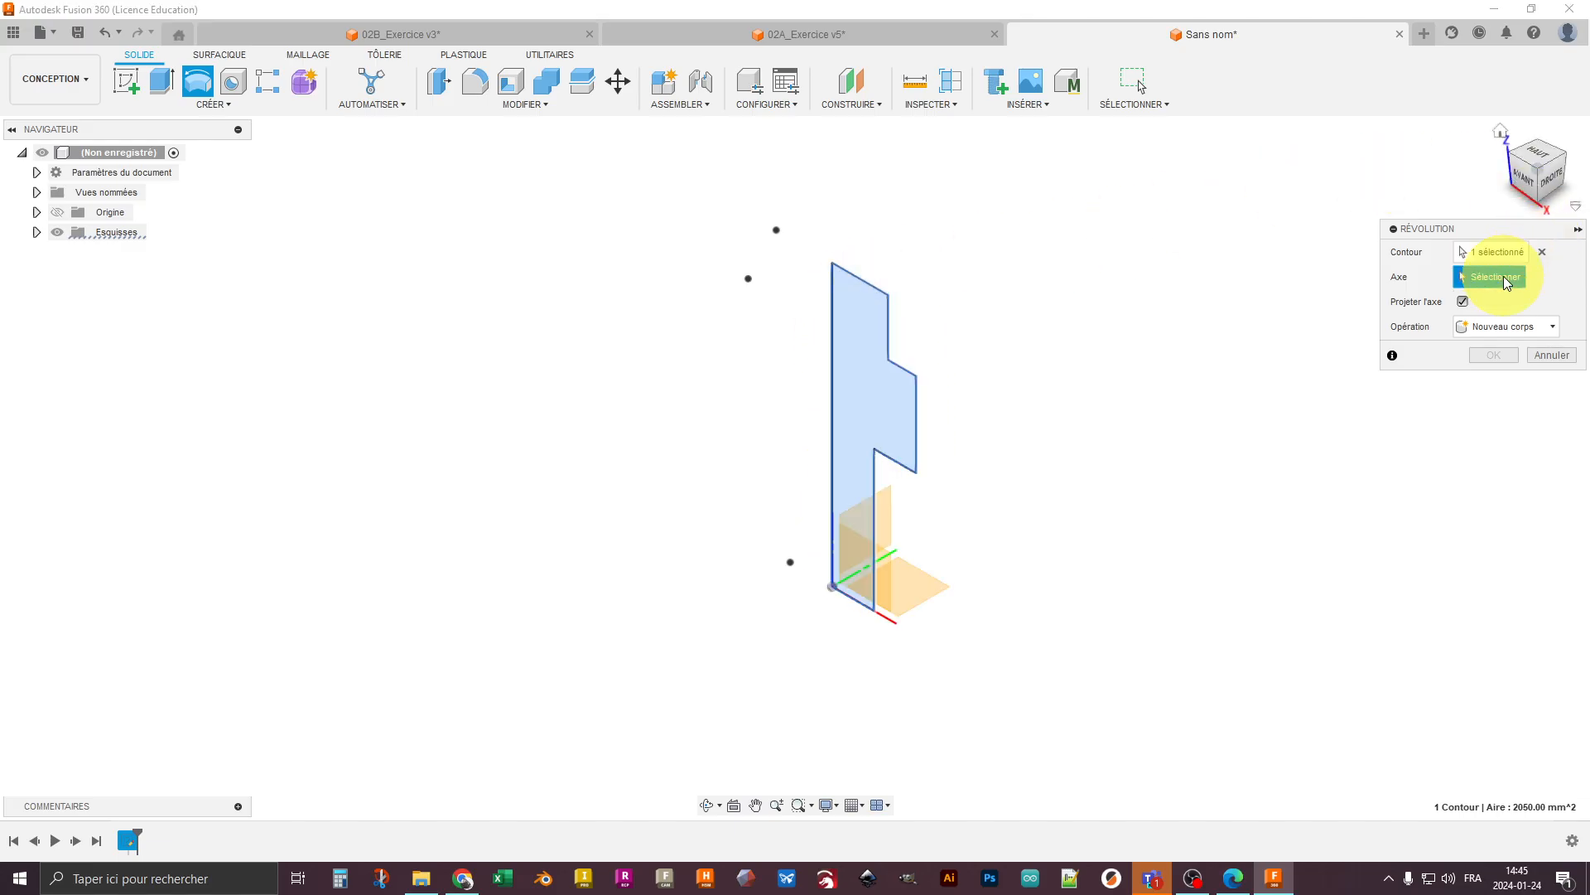
{"action": "left_click", "coordinate": [831, 278]}
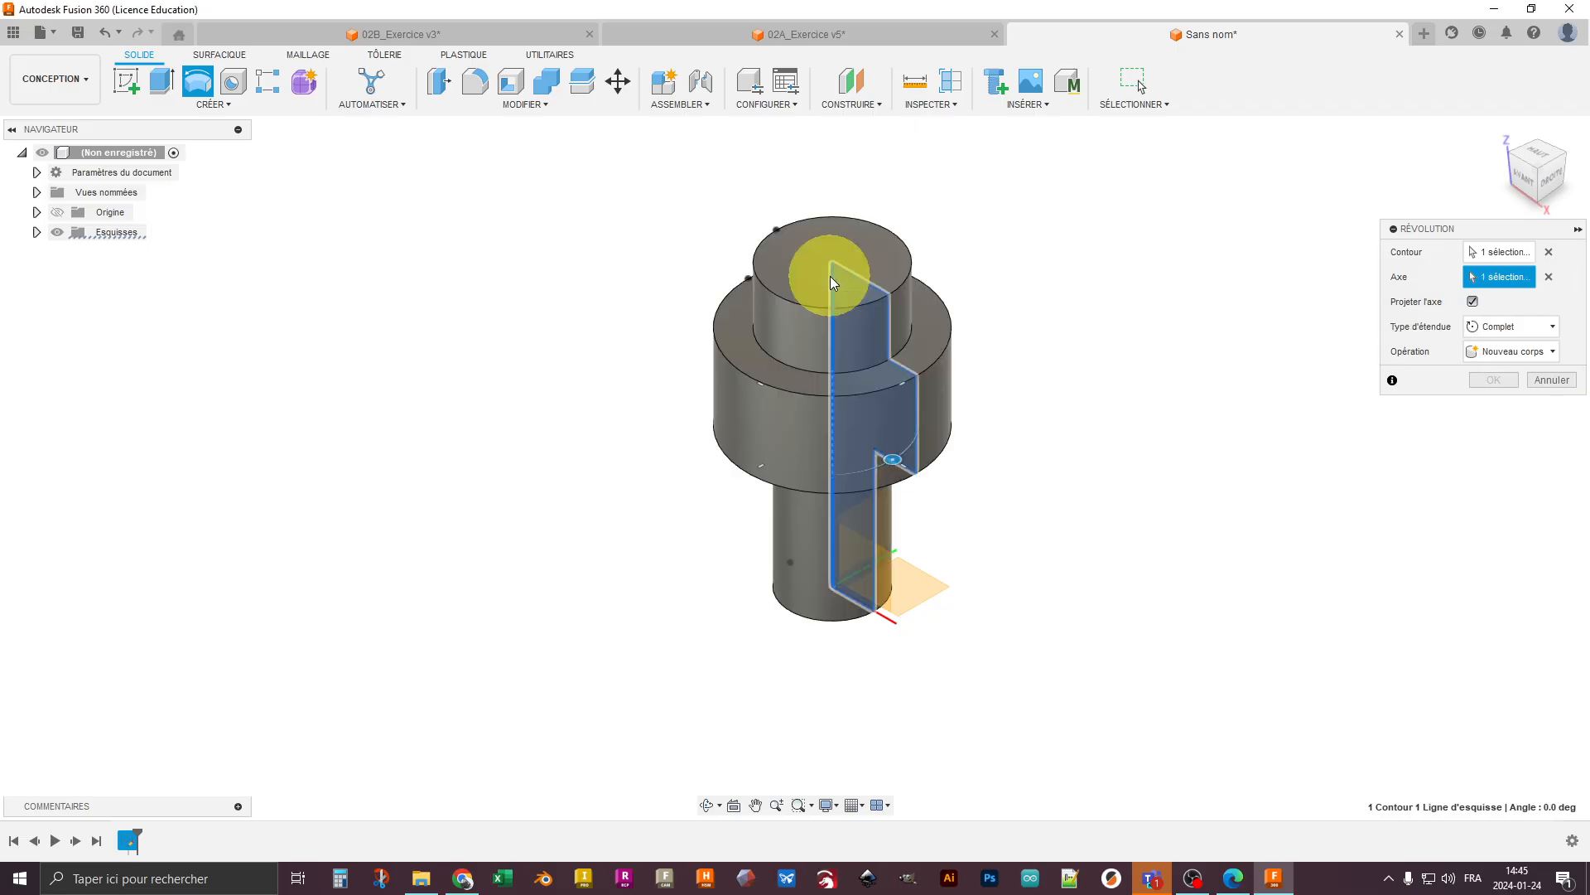
{"action": "left_click", "coordinate": [1508, 326]}
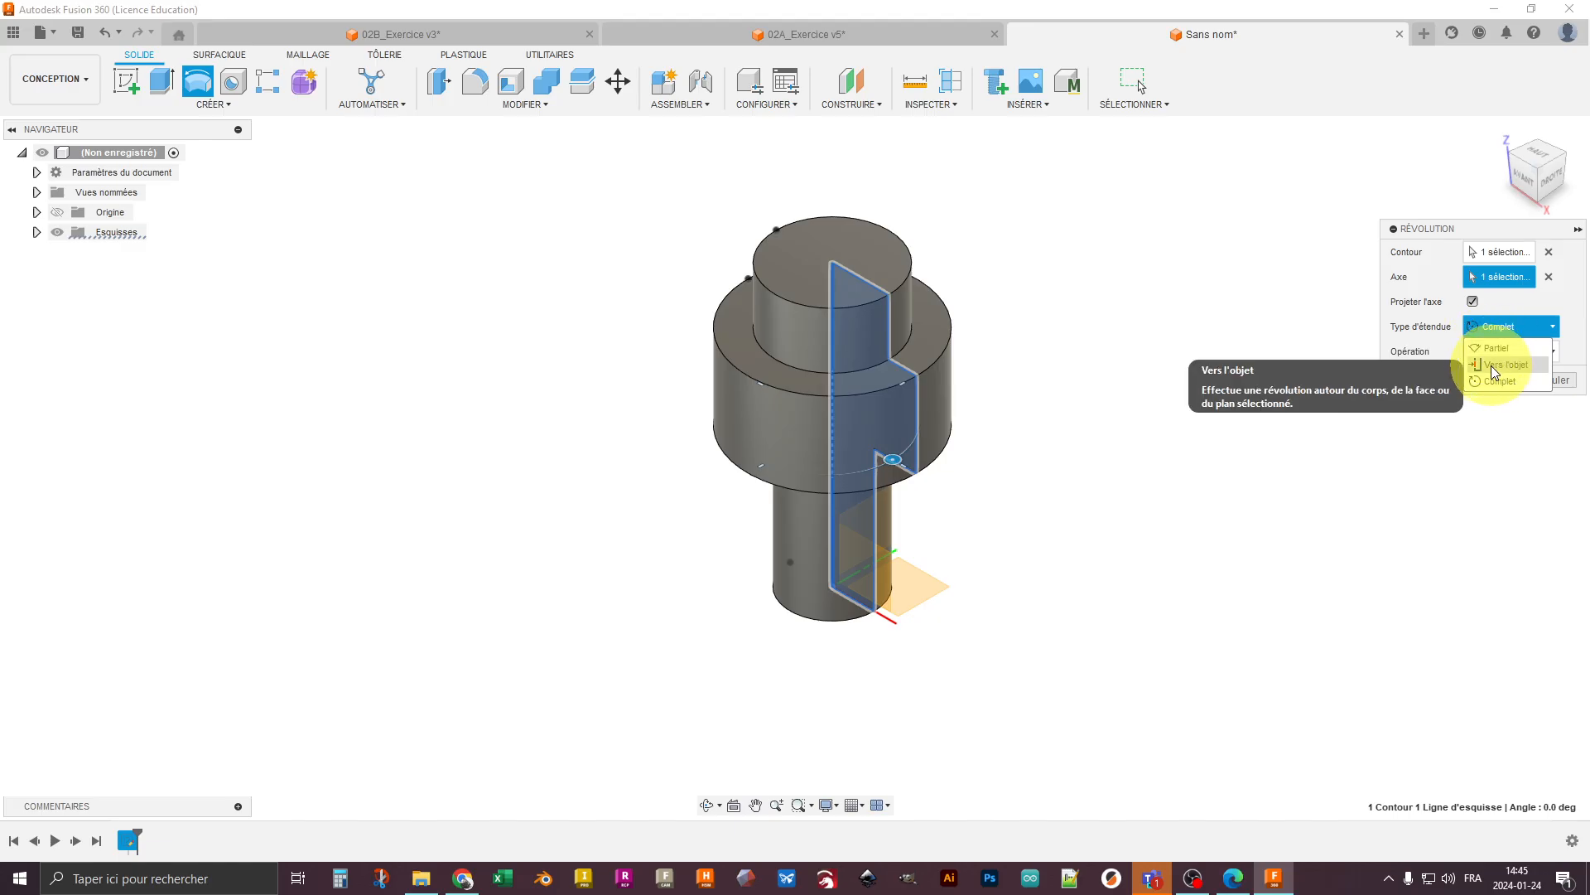
{"action": "left_click", "coordinate": [1508, 323]}
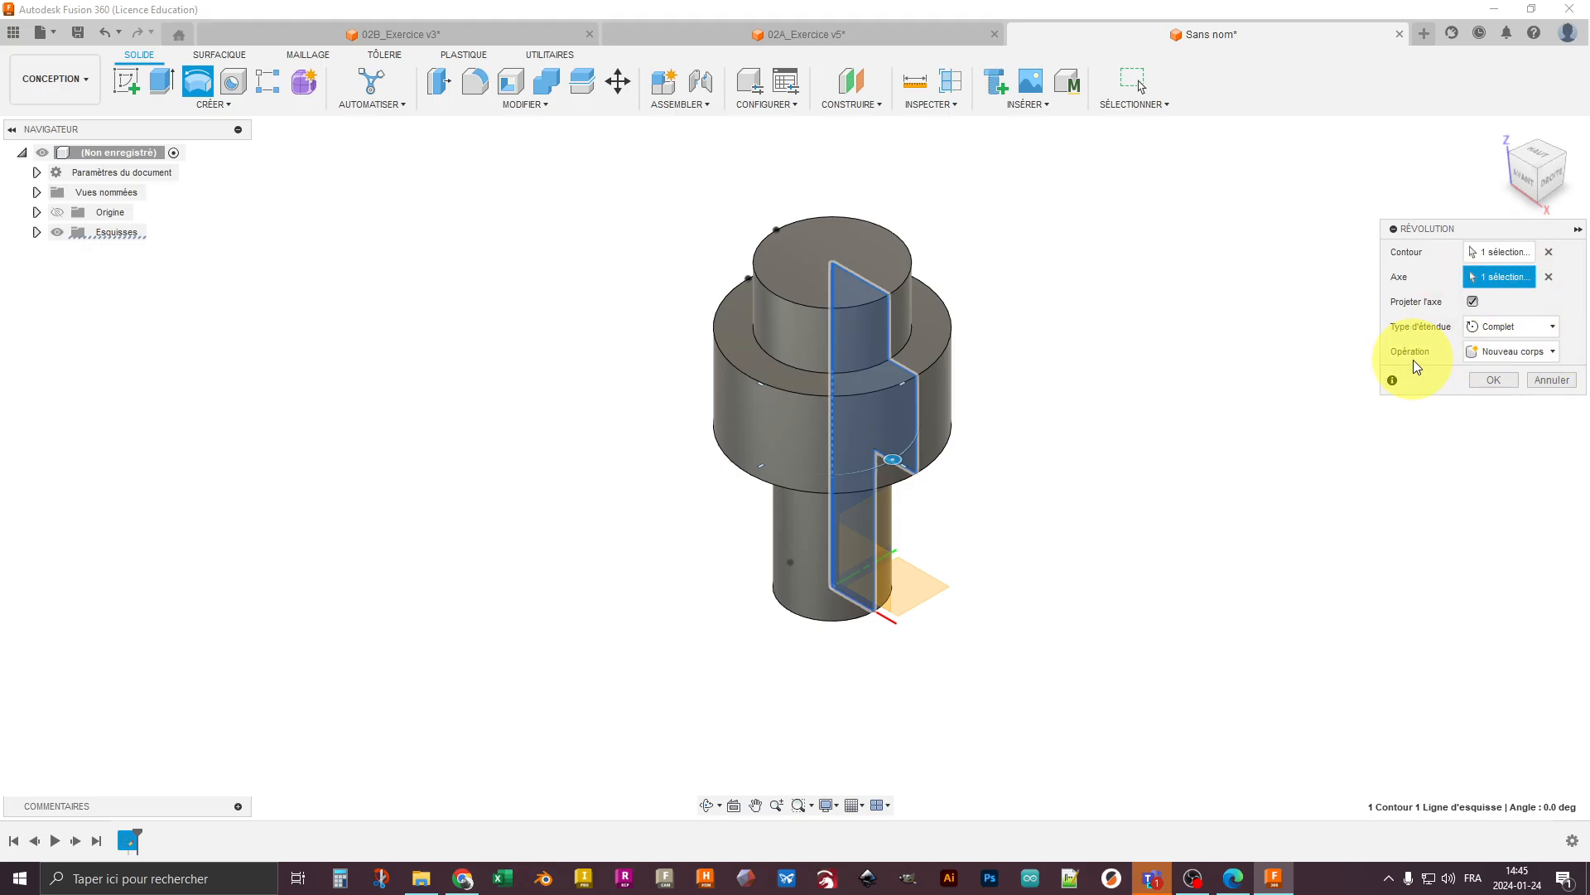
{"action": "left_click", "coordinate": [1493, 379]}
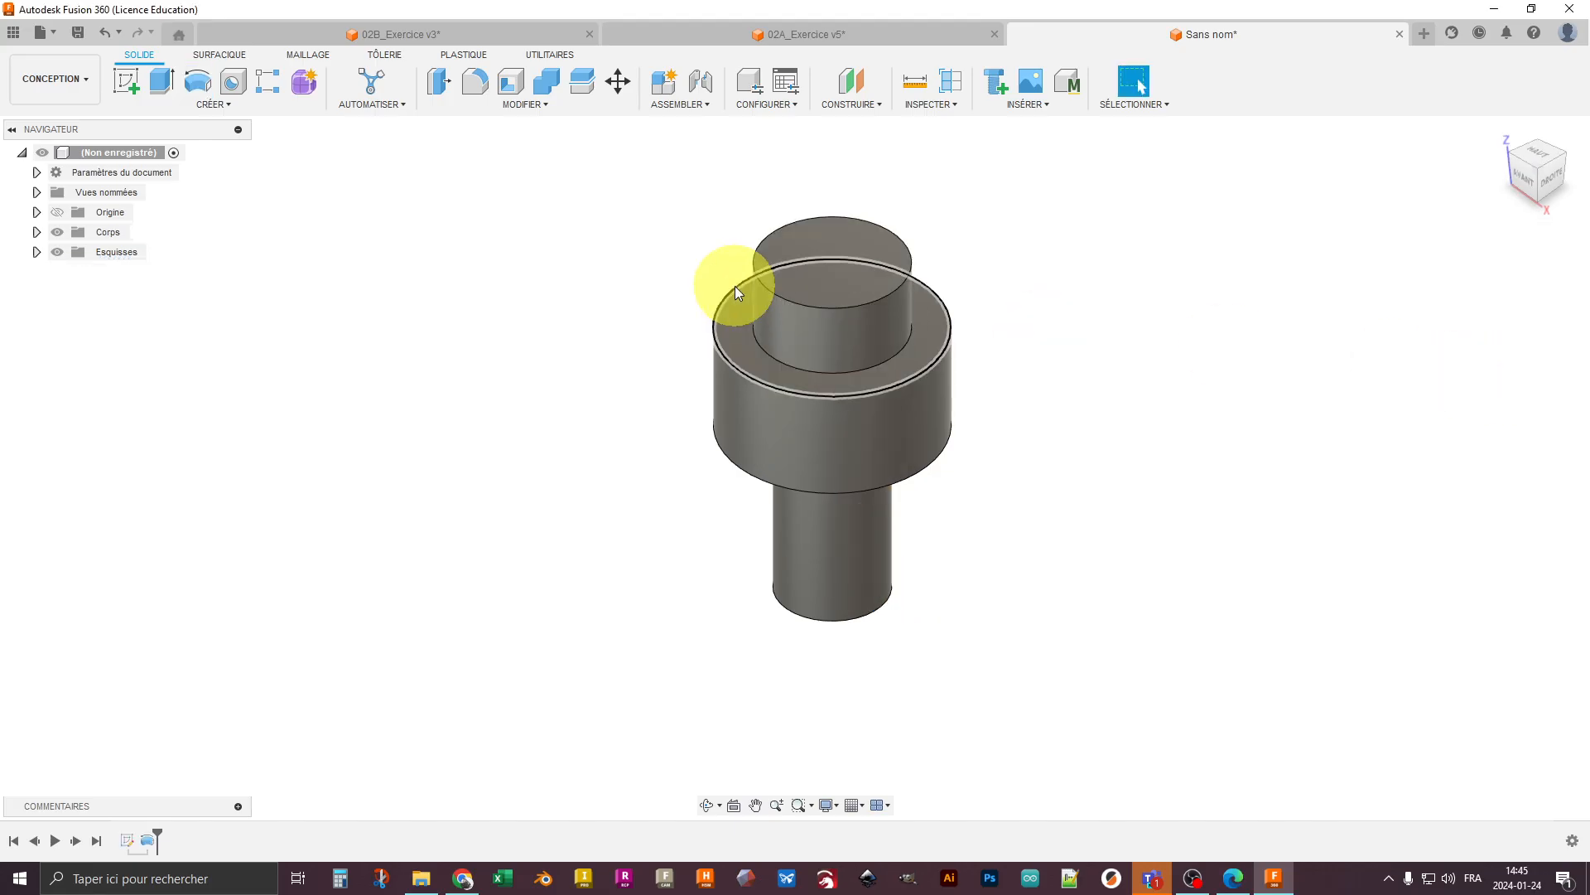
- Show the profile sketch Esquisse1 and its dimensions on the revolved shaft
{"action": "left_click", "coordinate": [36, 252]}
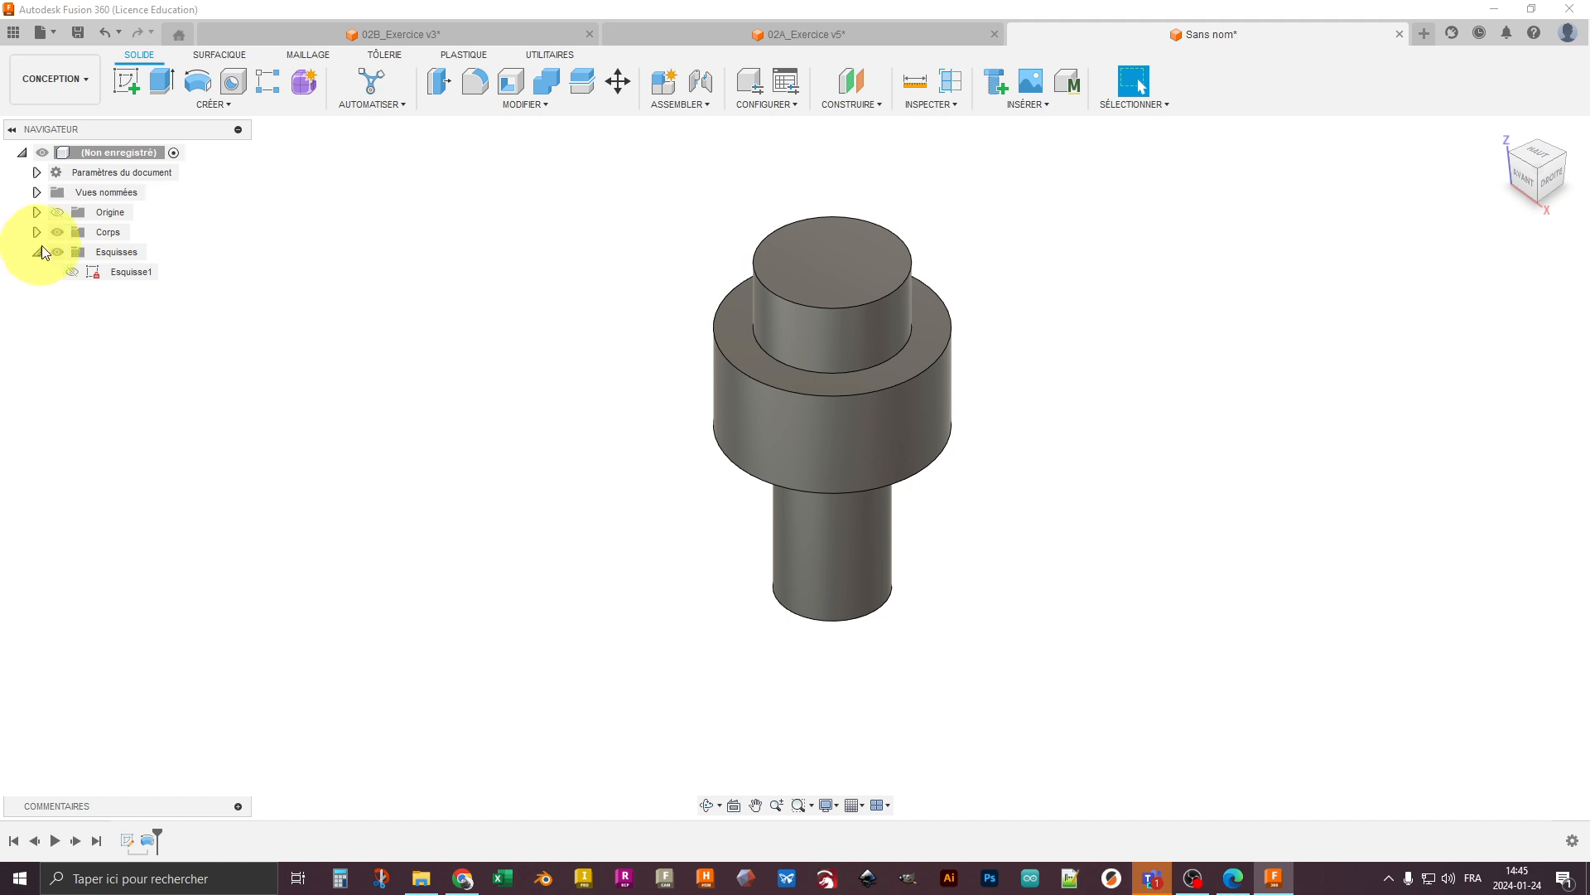
{"action": "left_click", "coordinate": [71, 273]}
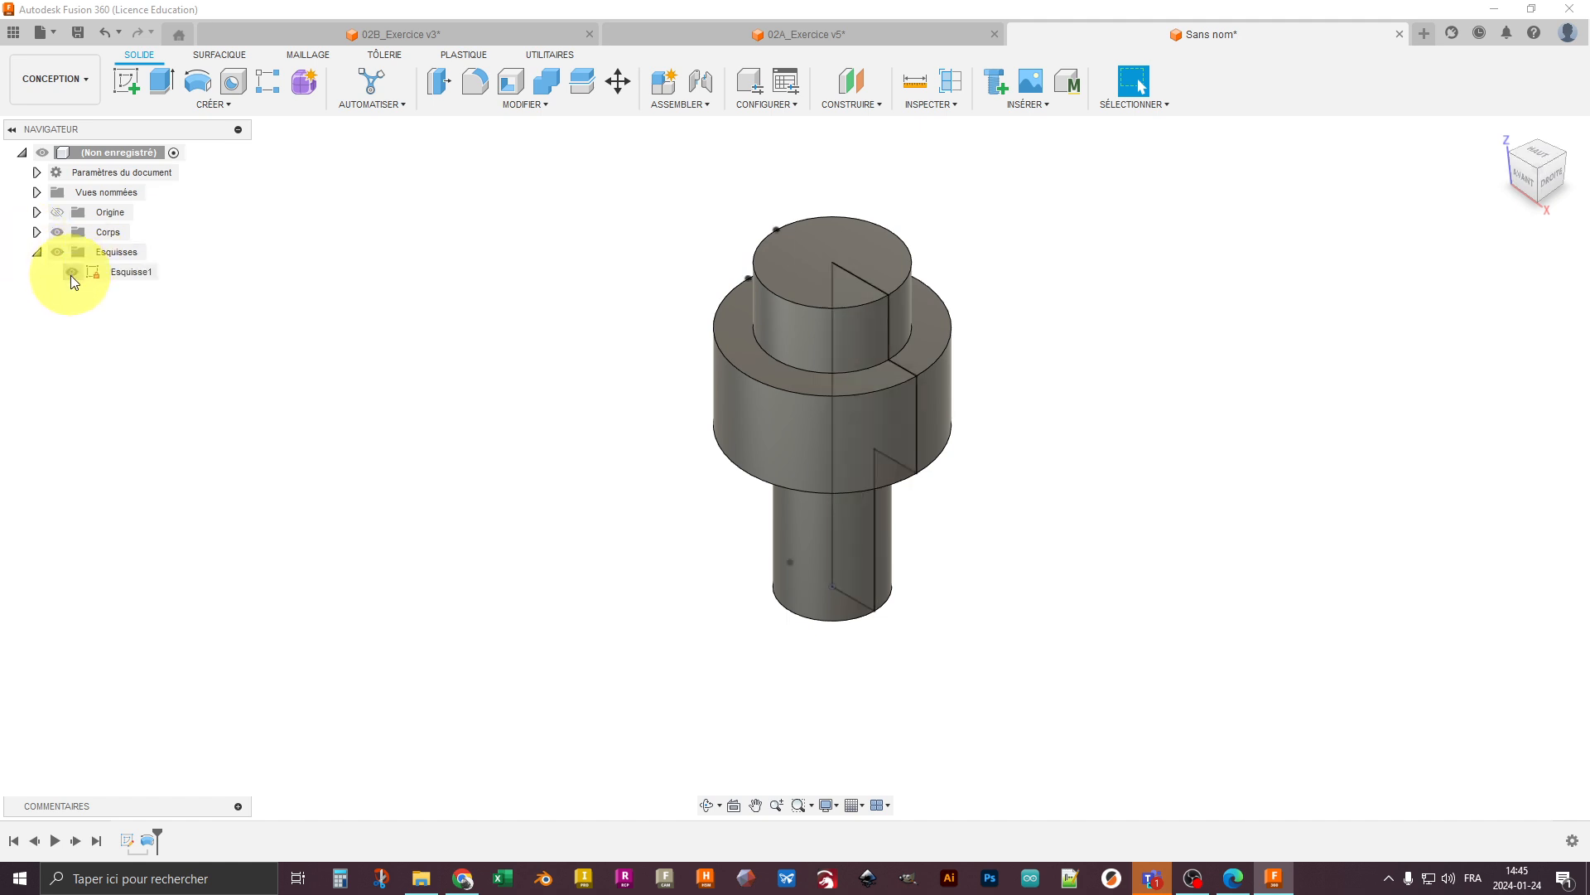
{"action": "right_click", "coordinate": [117, 270]}
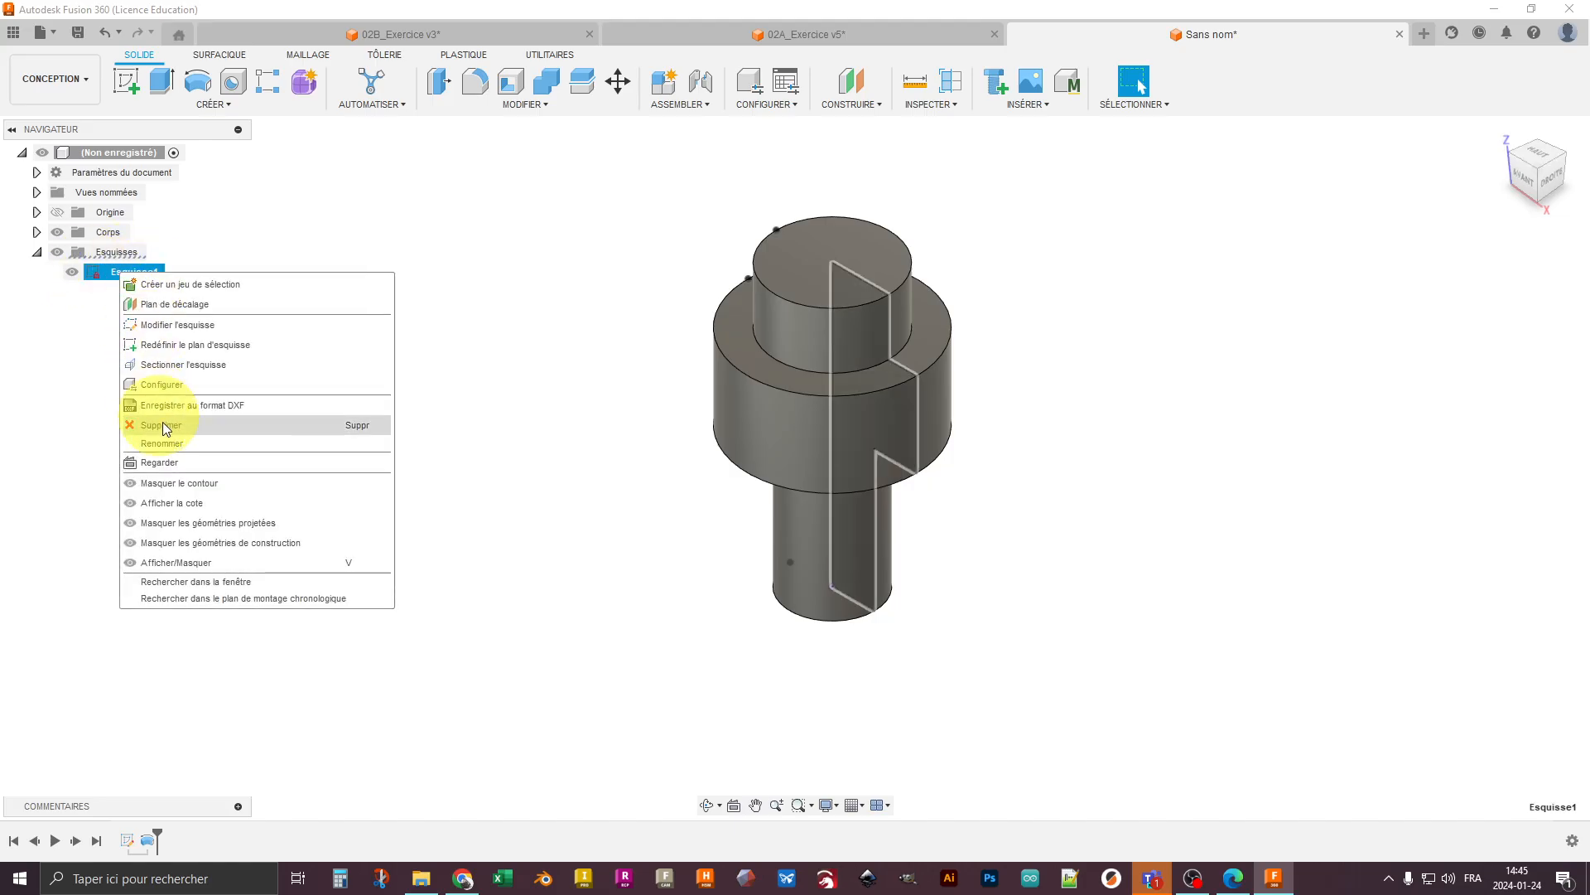
{"action": "left_click", "coordinate": [206, 503]}
{"action": "middle_click_drag", "start_coordinate": [426, 533], "coordinate": [507, 508], "text": "shift"}
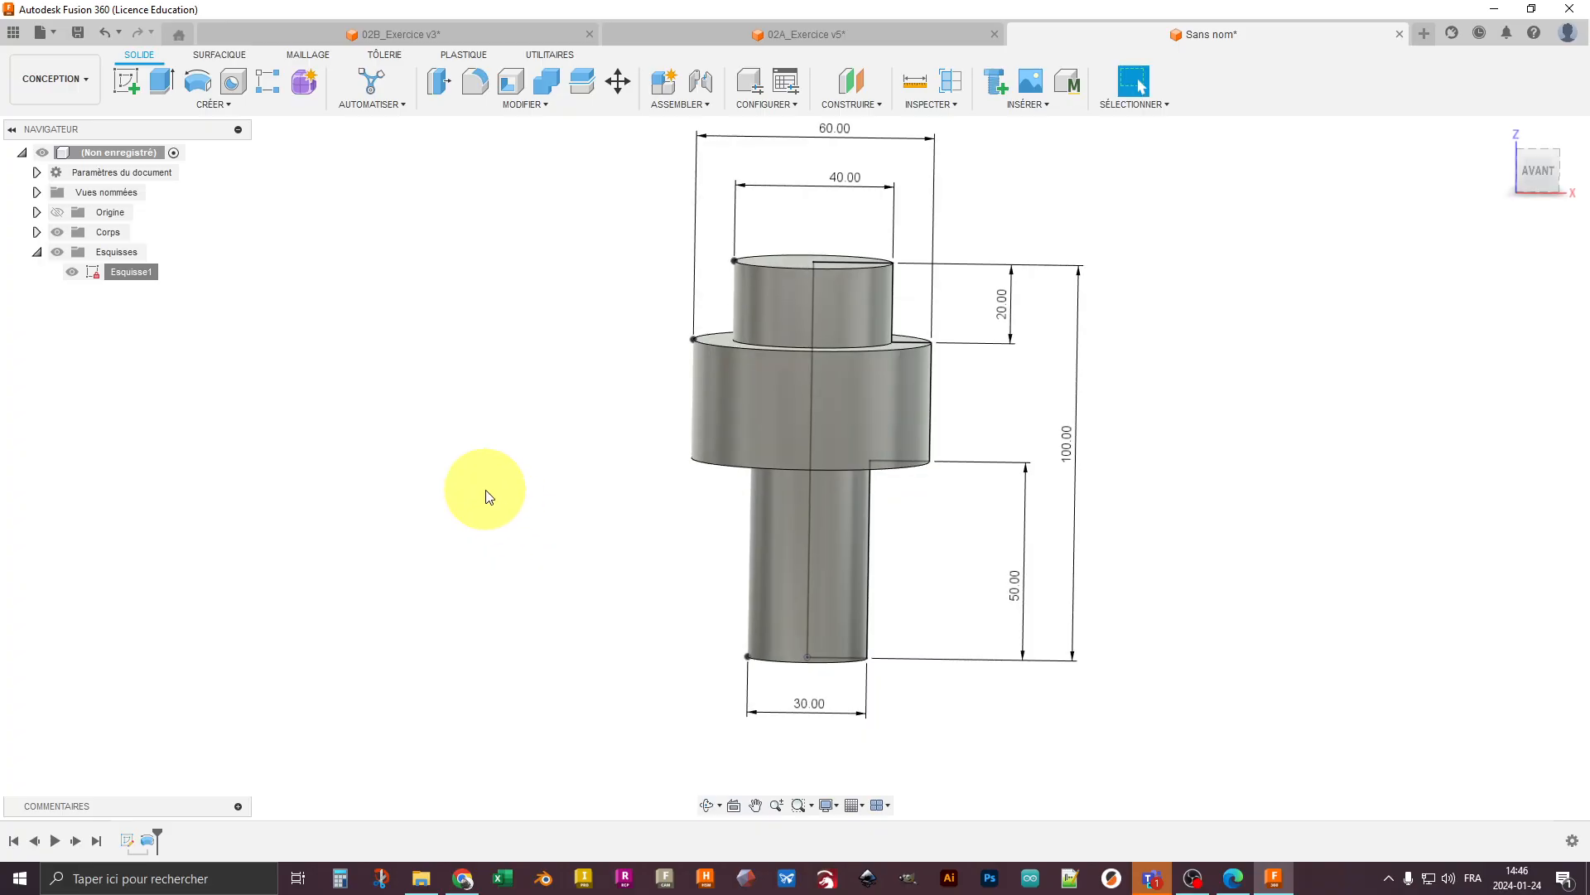